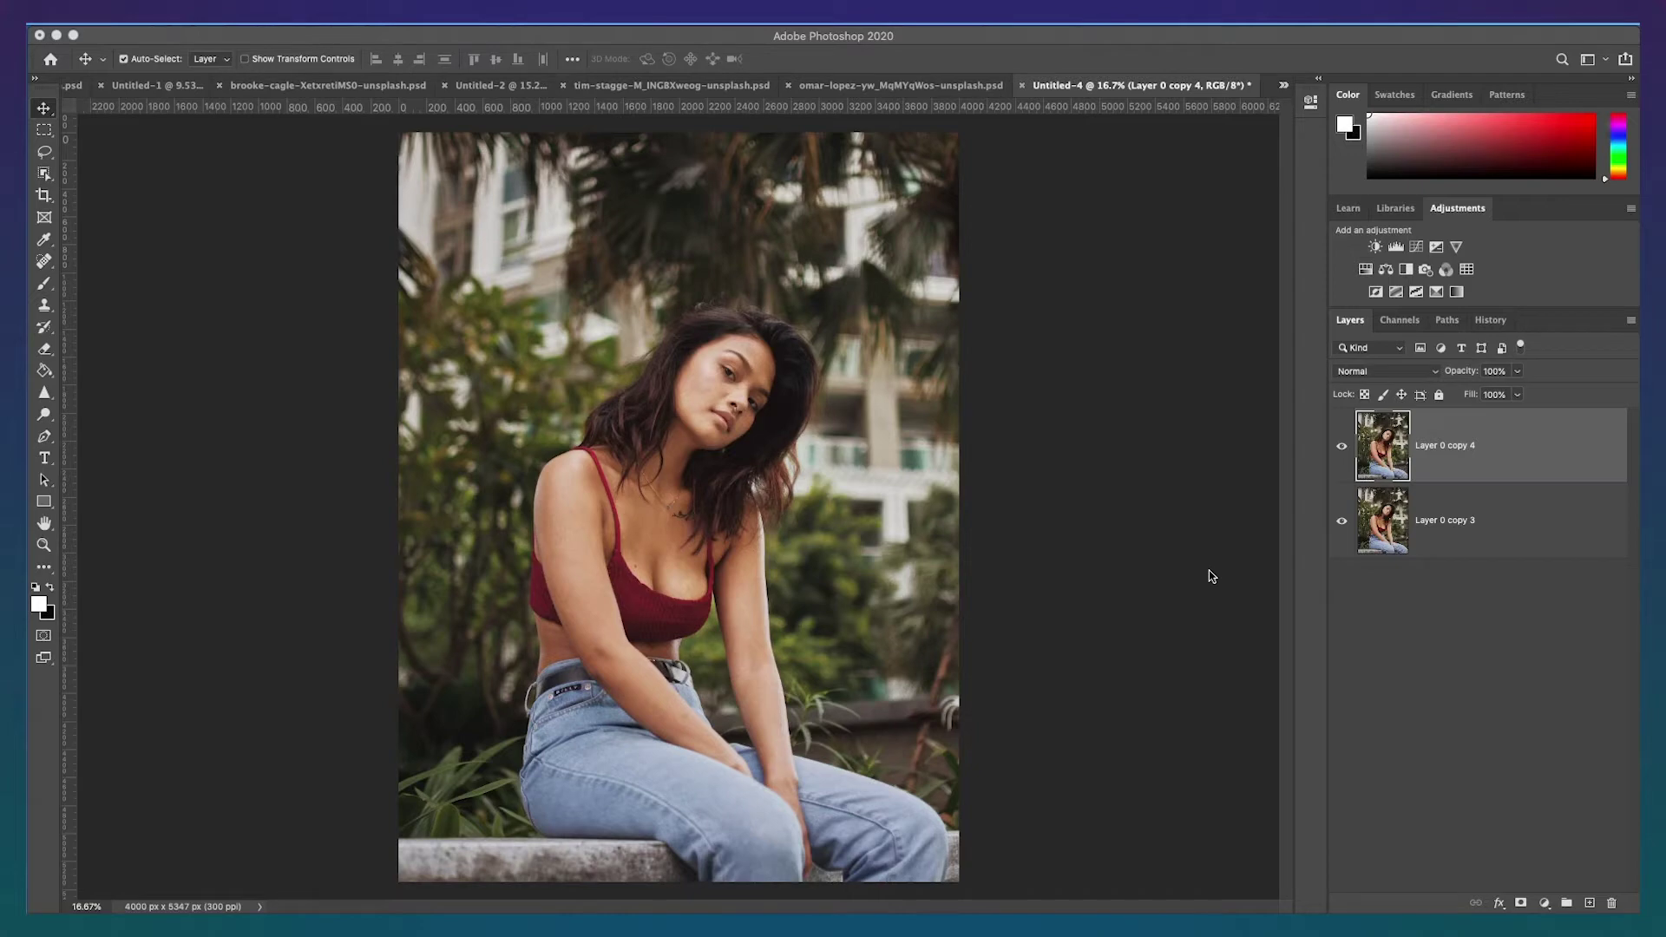
Add a Gradient fill layer above the photo and set the gradient's first colour stop to bright yellow.
left_click(1544, 903)
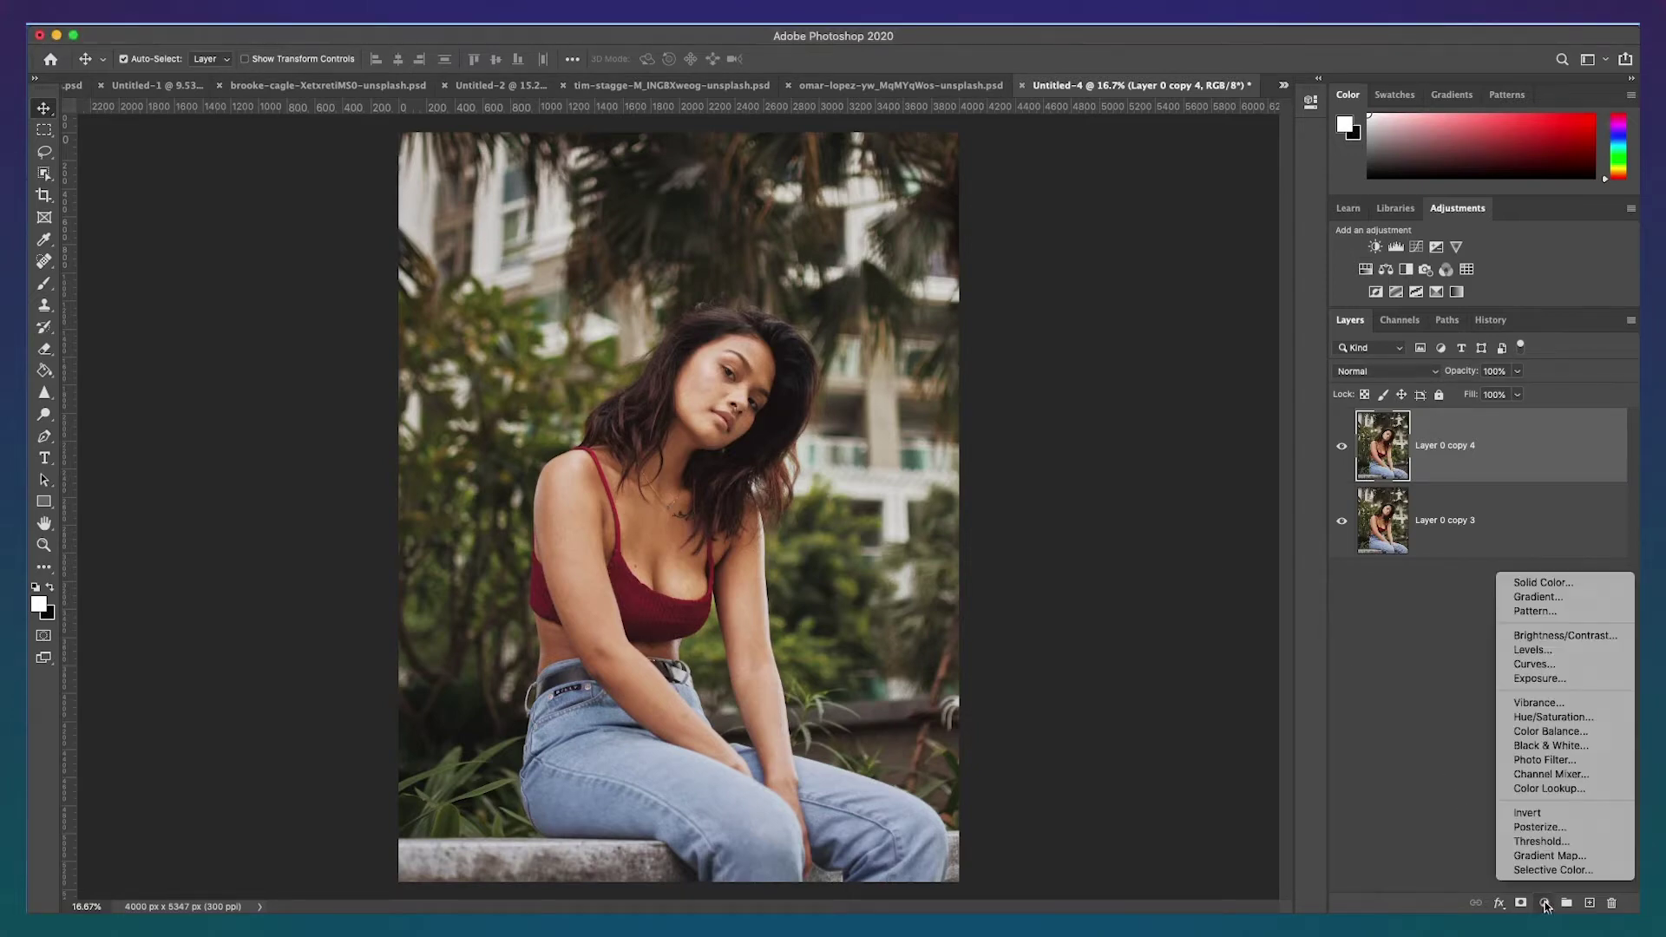
left_click(1536, 598)
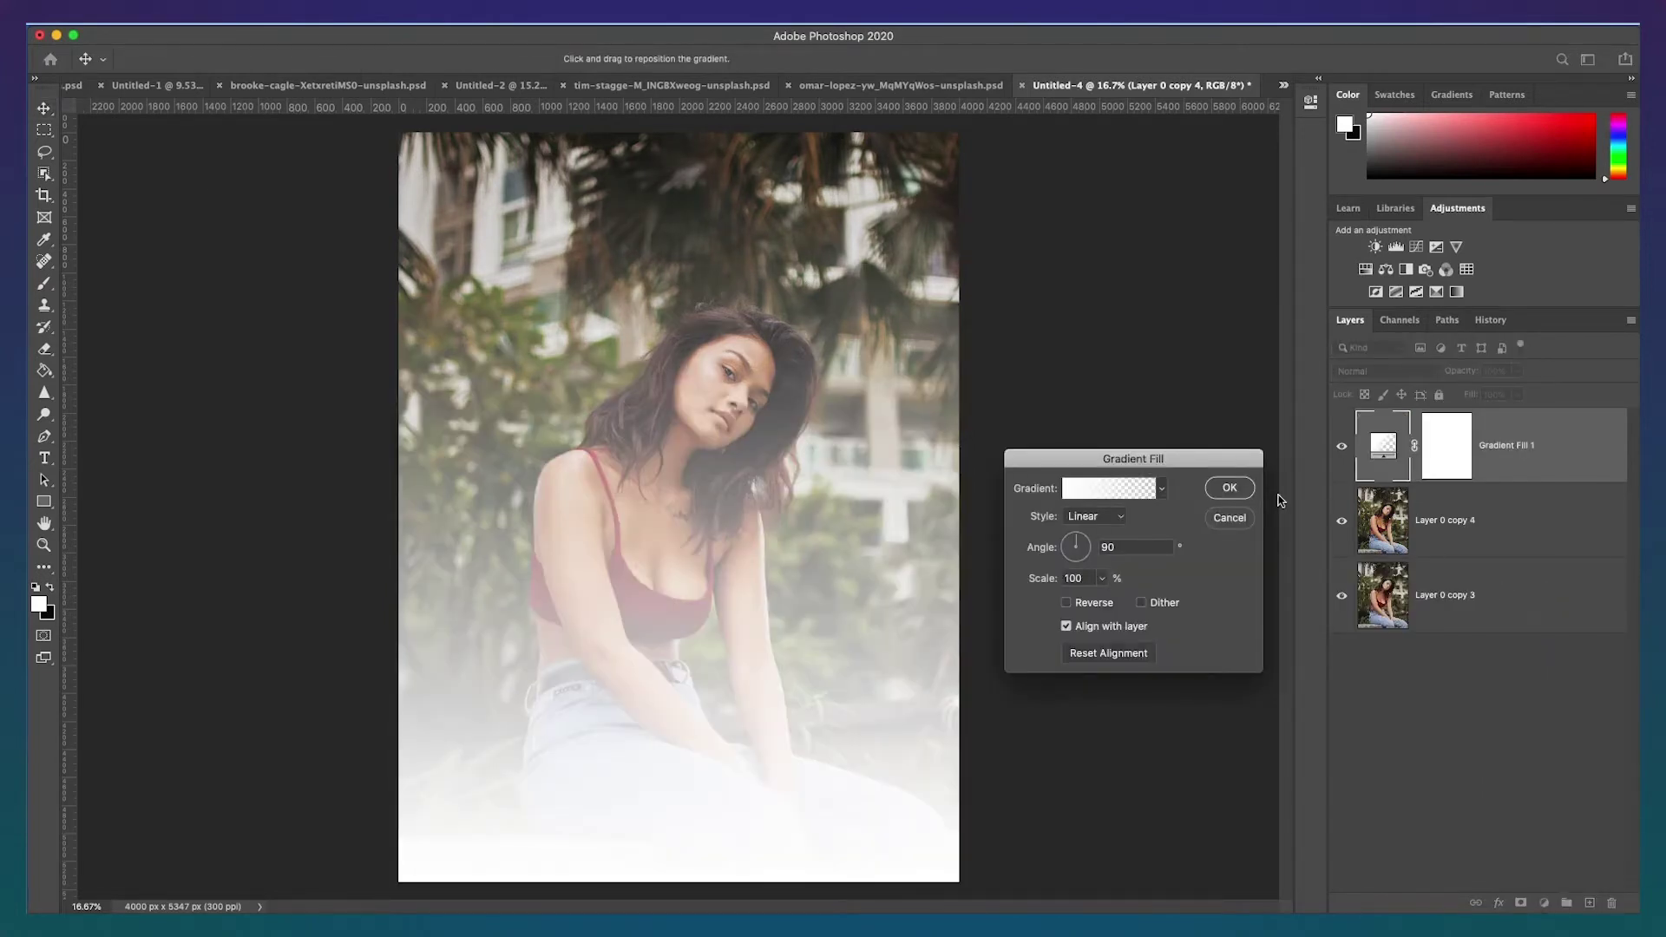
left_click(1098, 491)
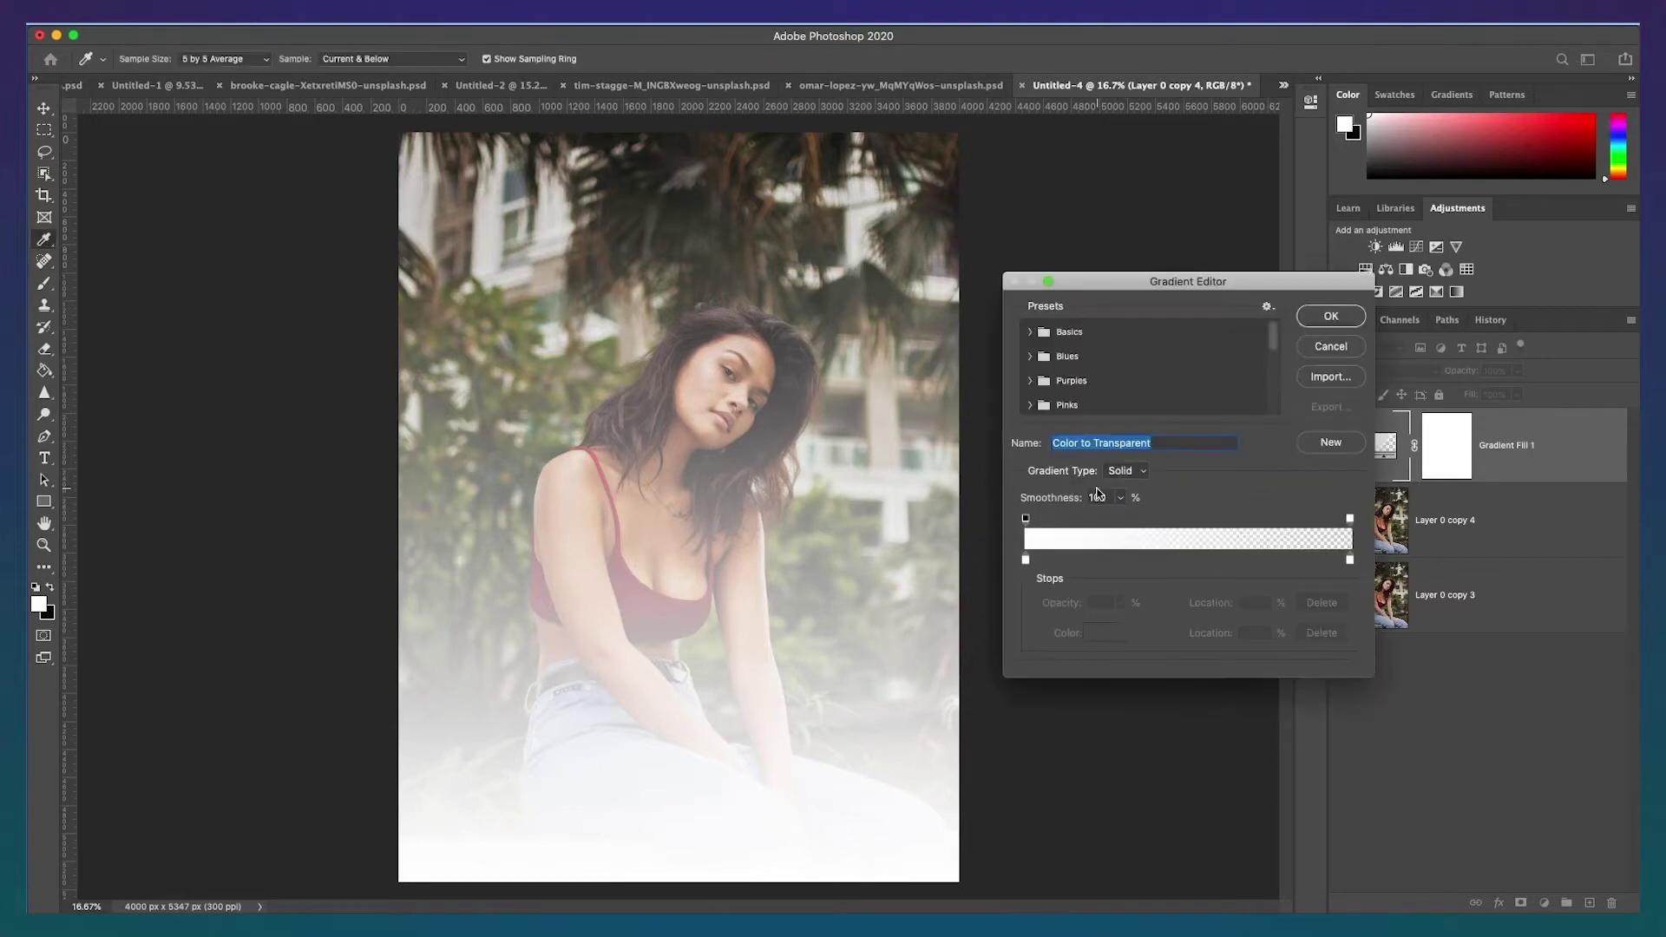
left_click(1026, 560)
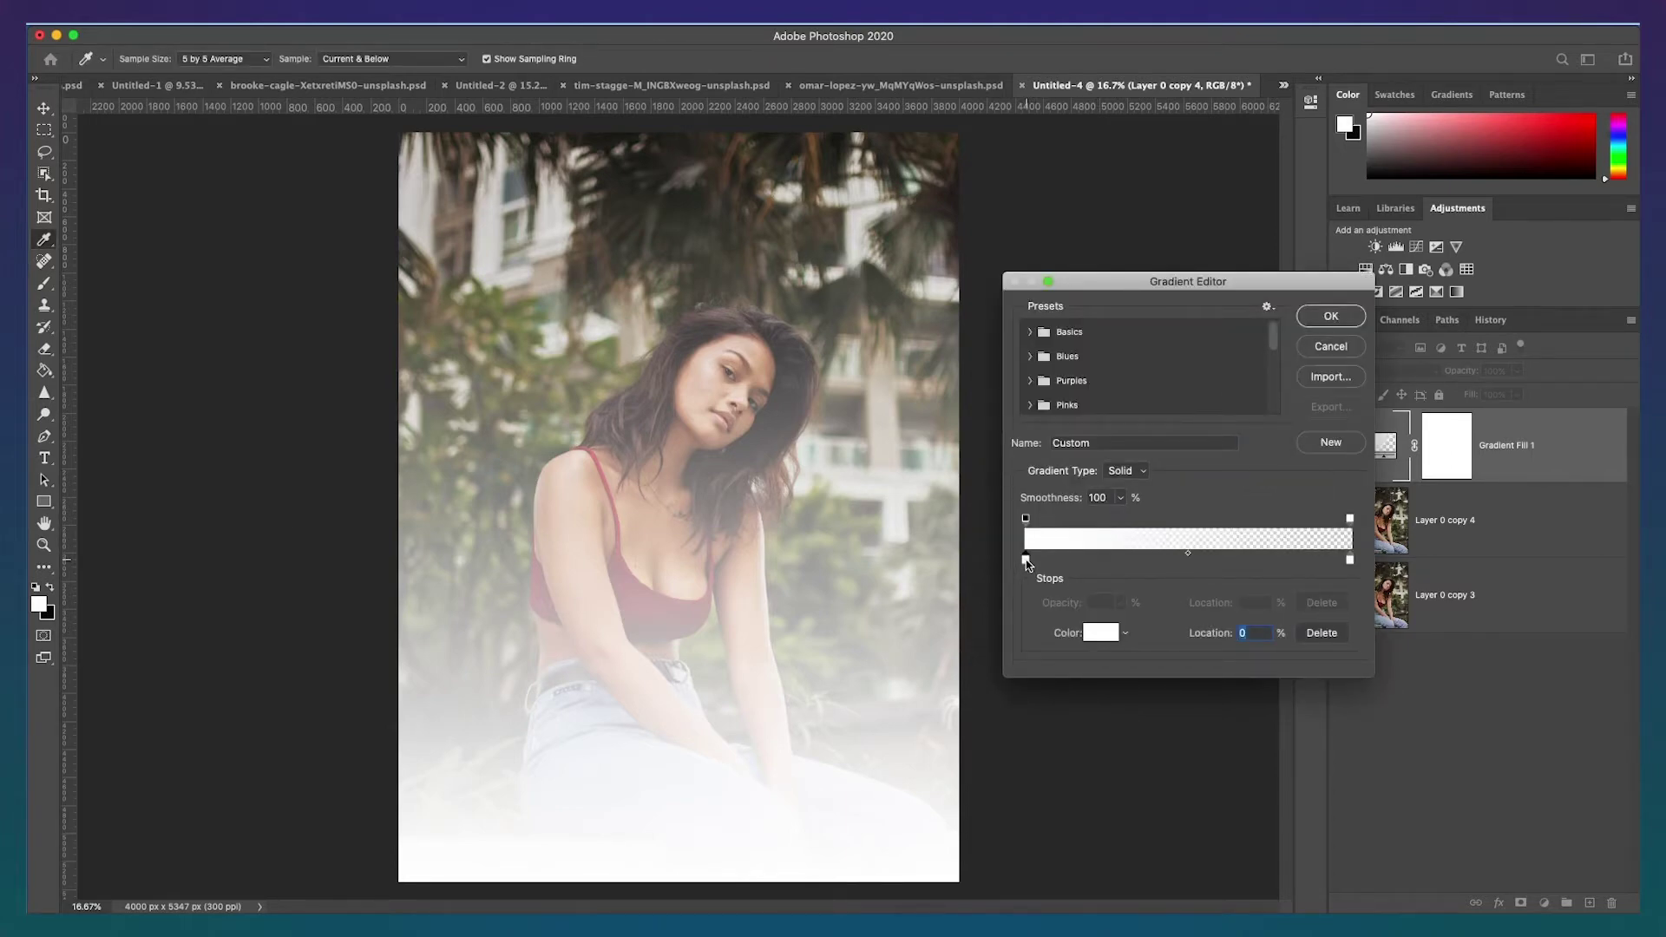
double_click(1026, 560)
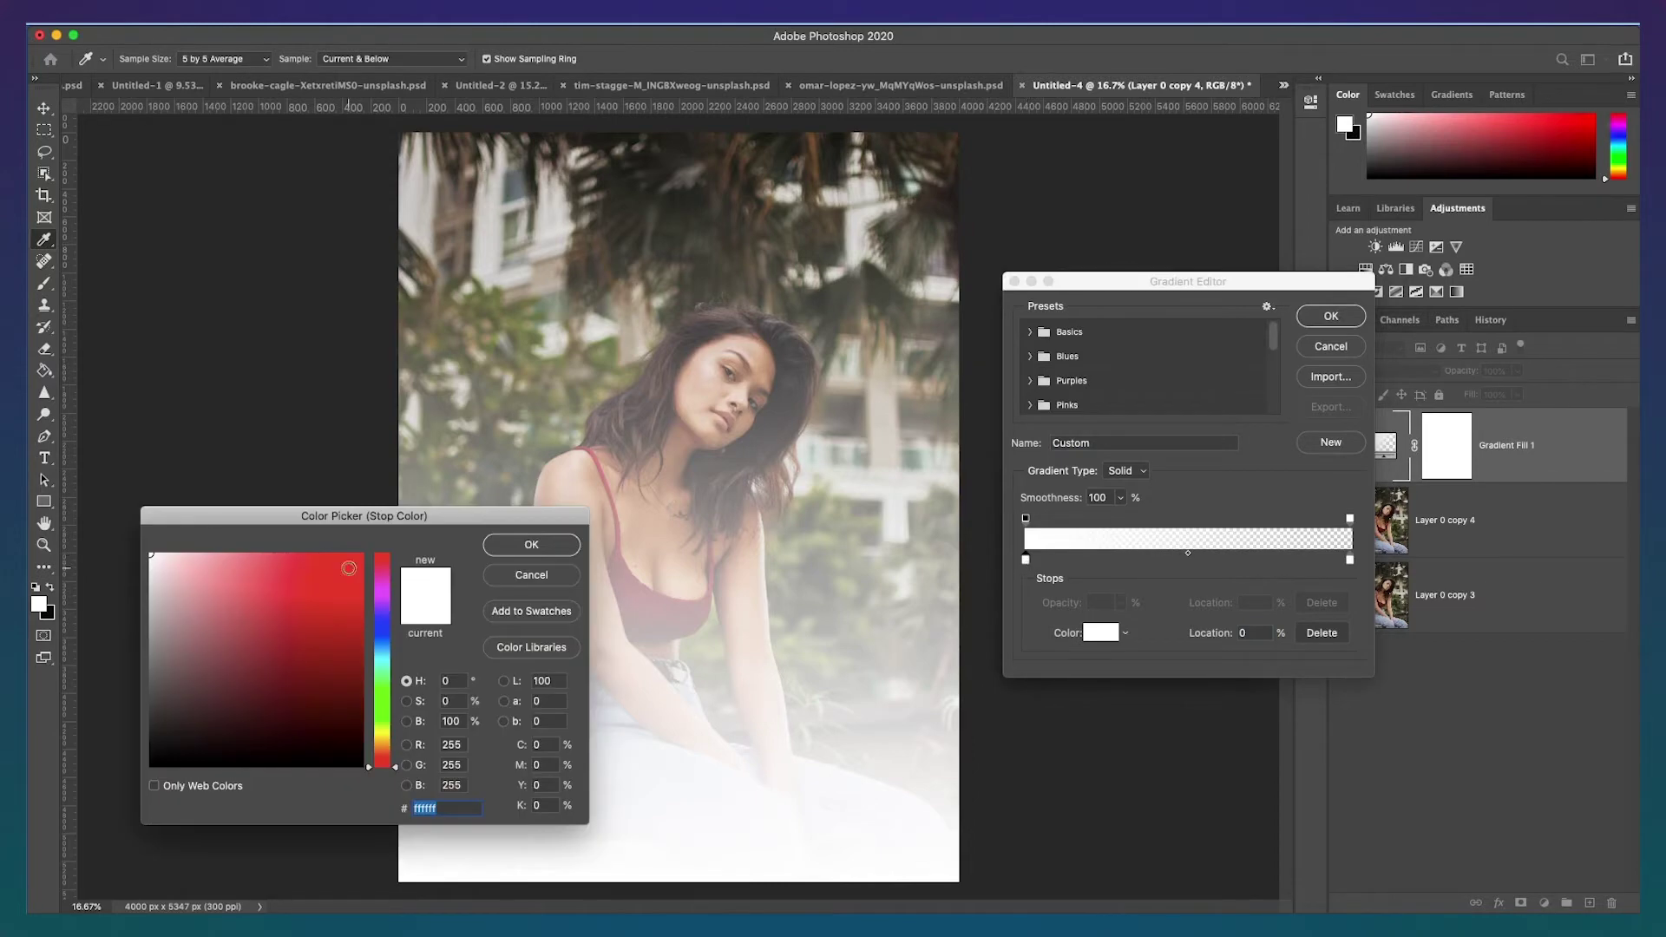
left_click_drag(394, 768, 394, 739)
left_click(363, 556)
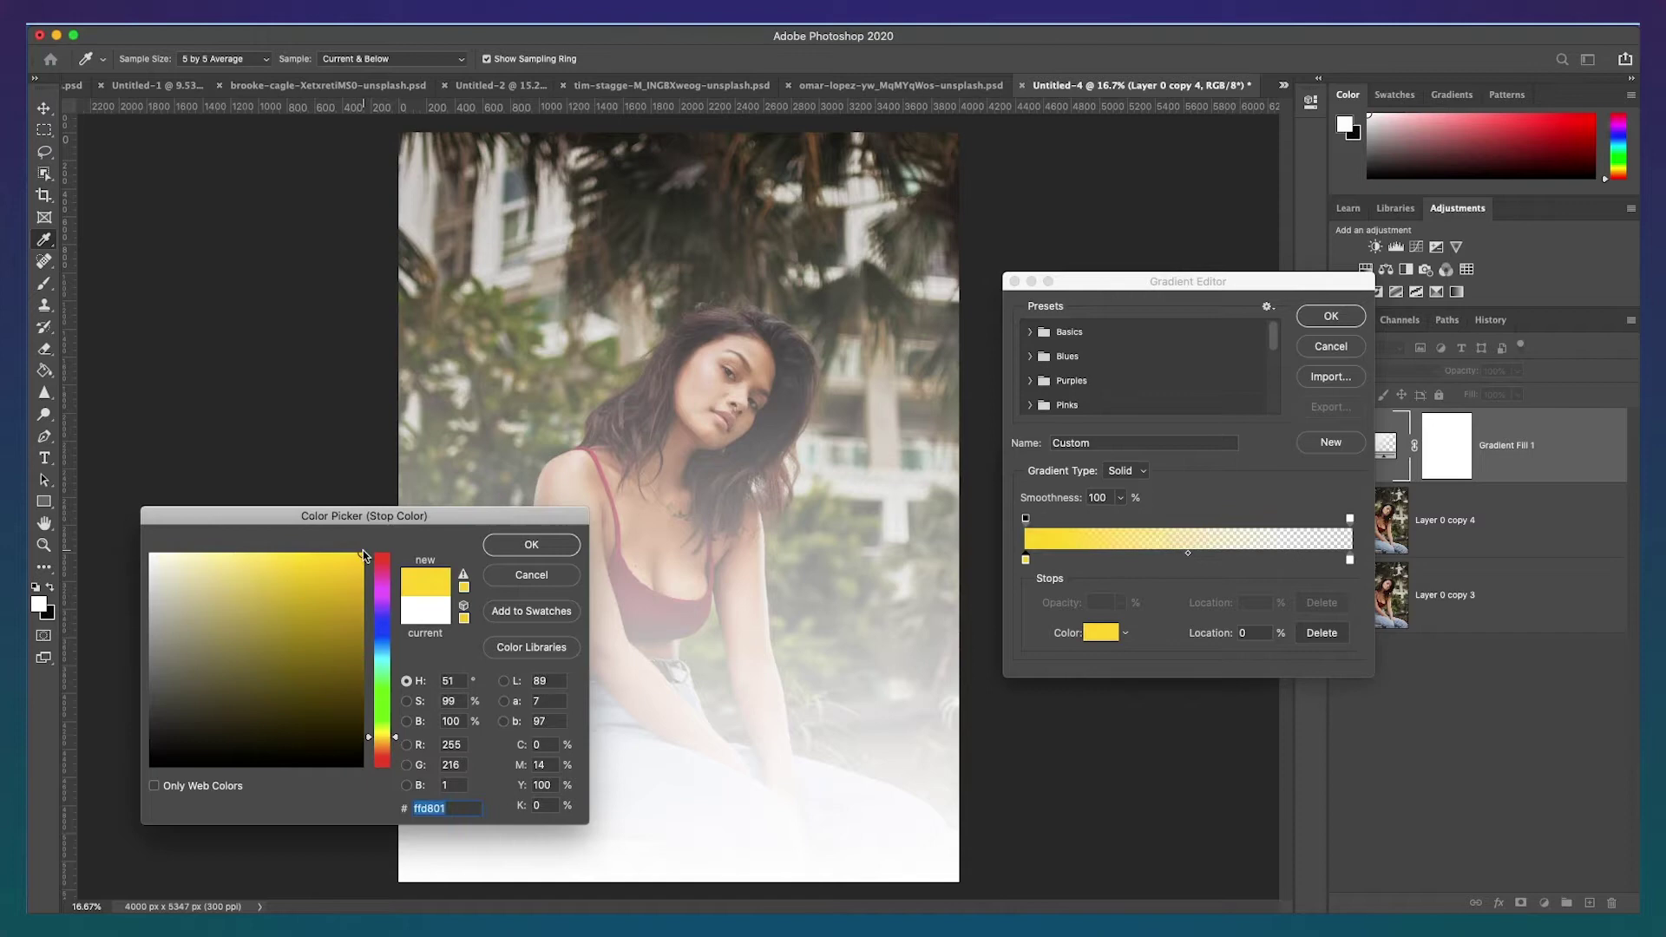
left_click(527, 556)
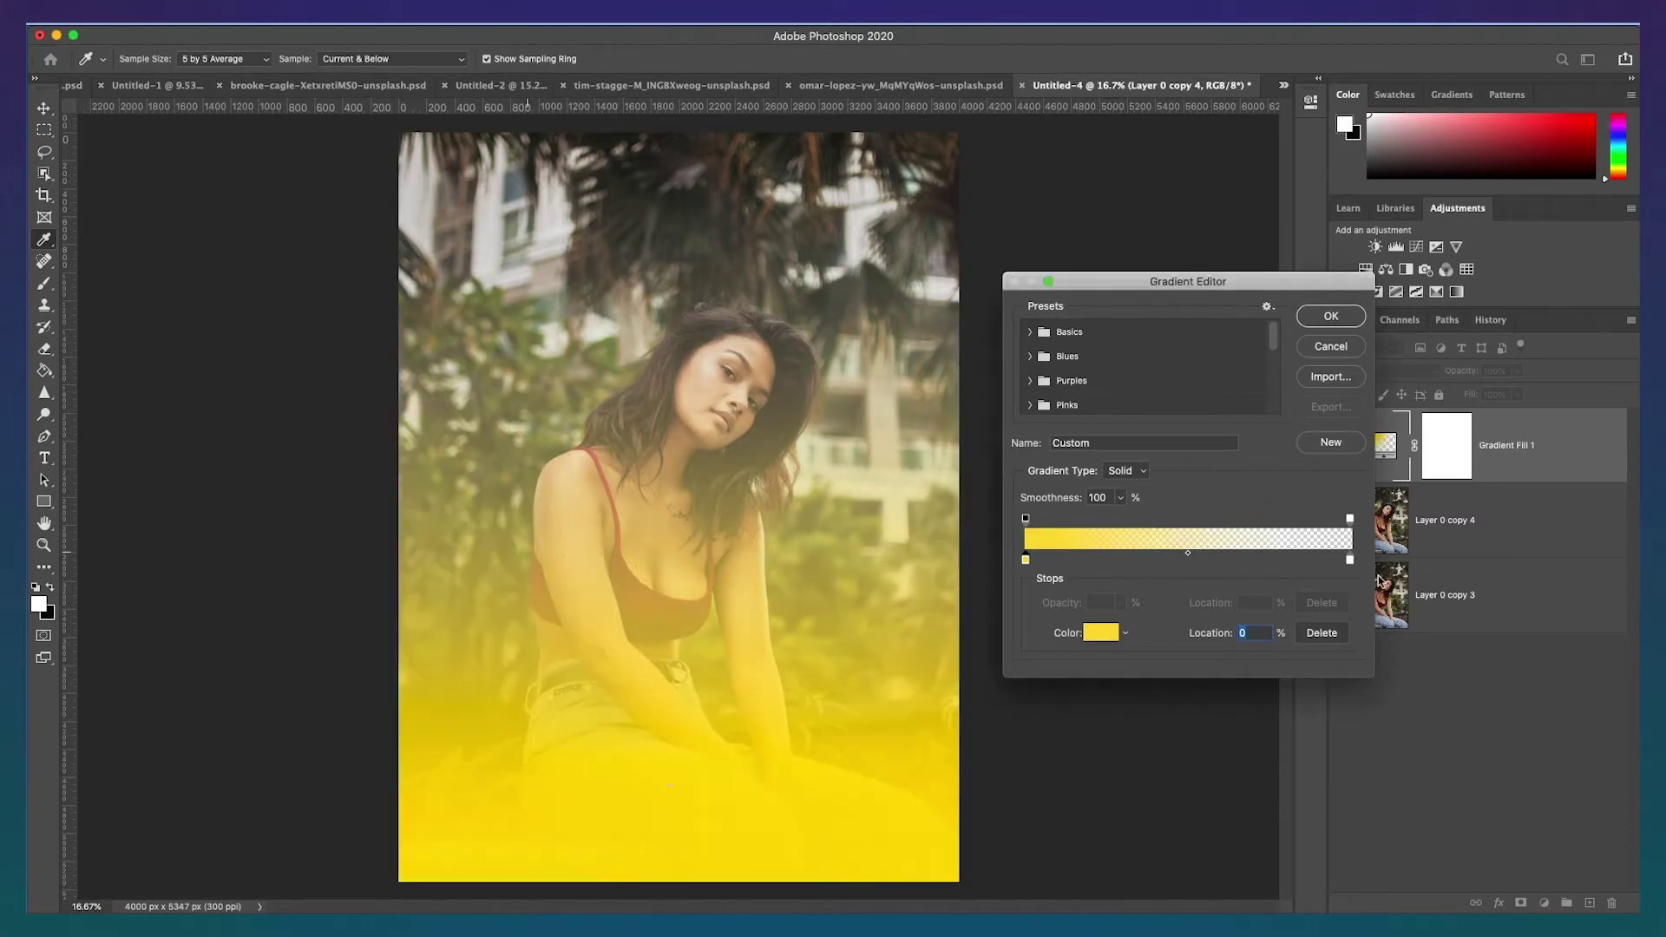
Set the gradient's end colour stop to a strong red and accept the edited gradient.
double_click(1350, 560)
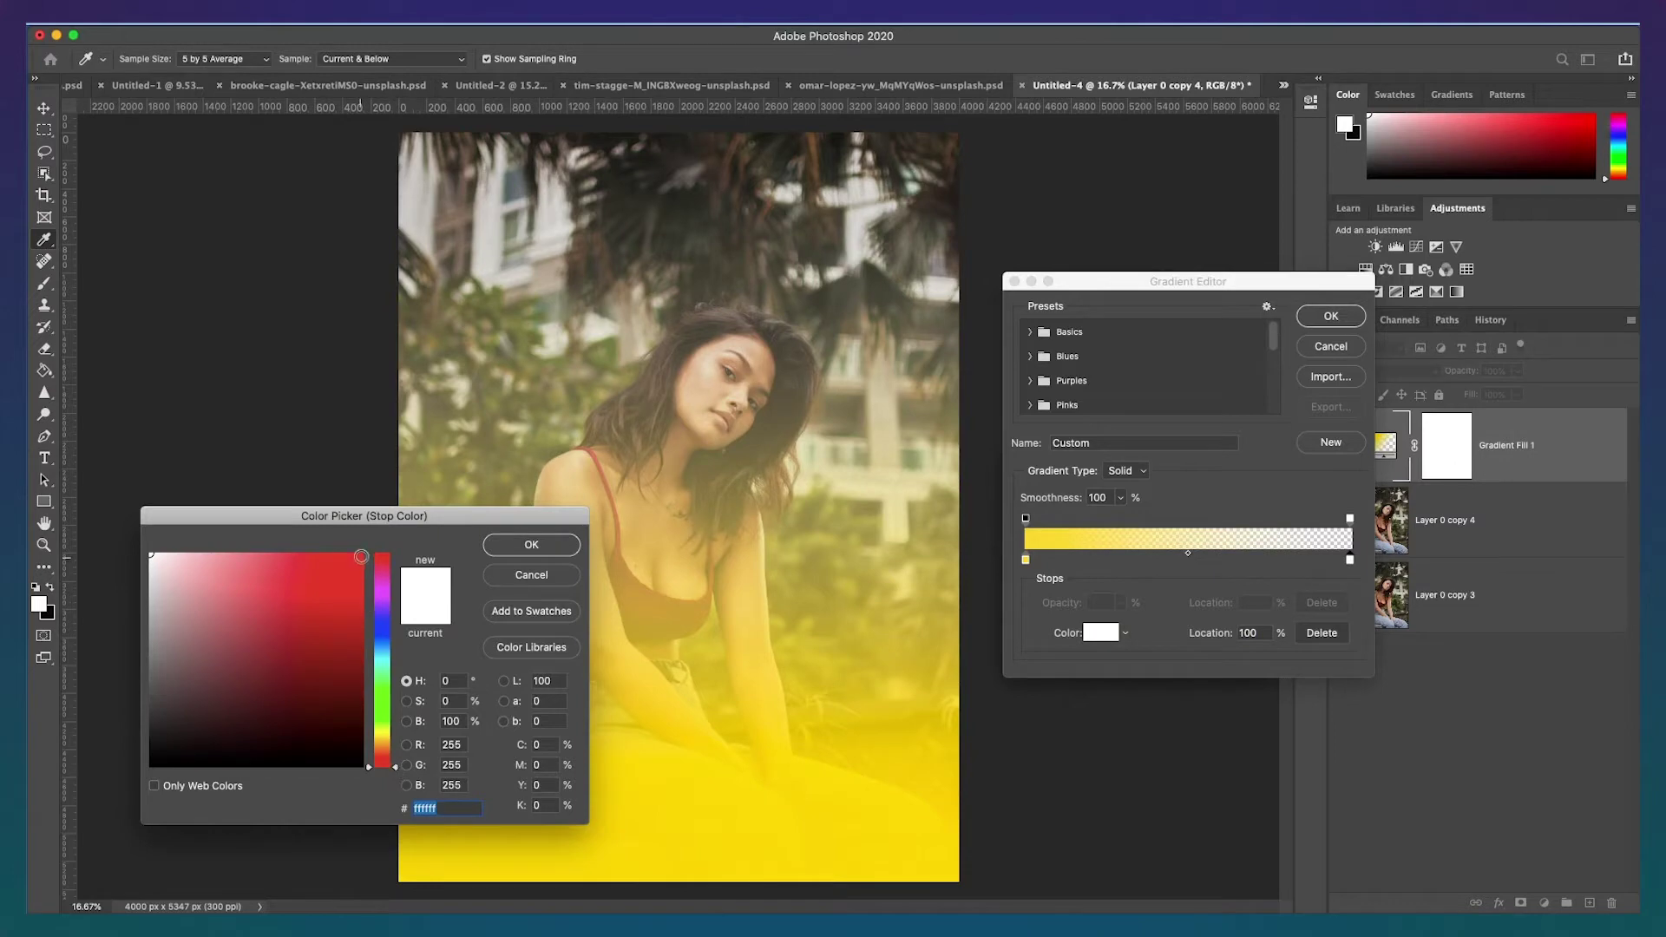
left_click(361, 556)
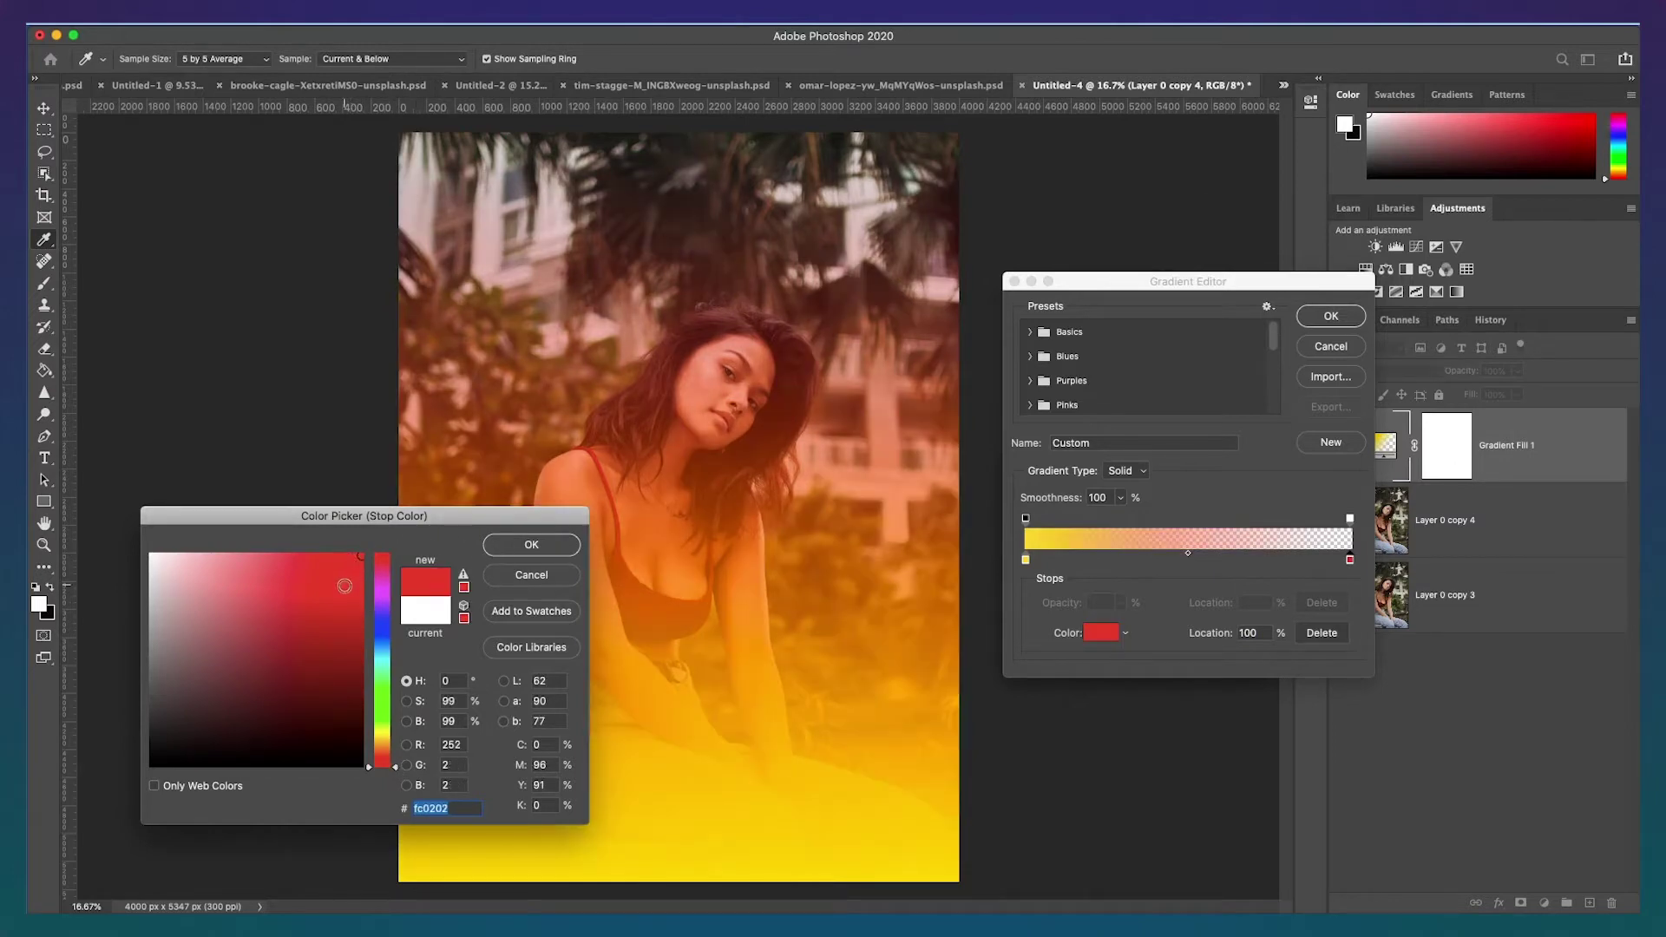
left_click(357, 581)
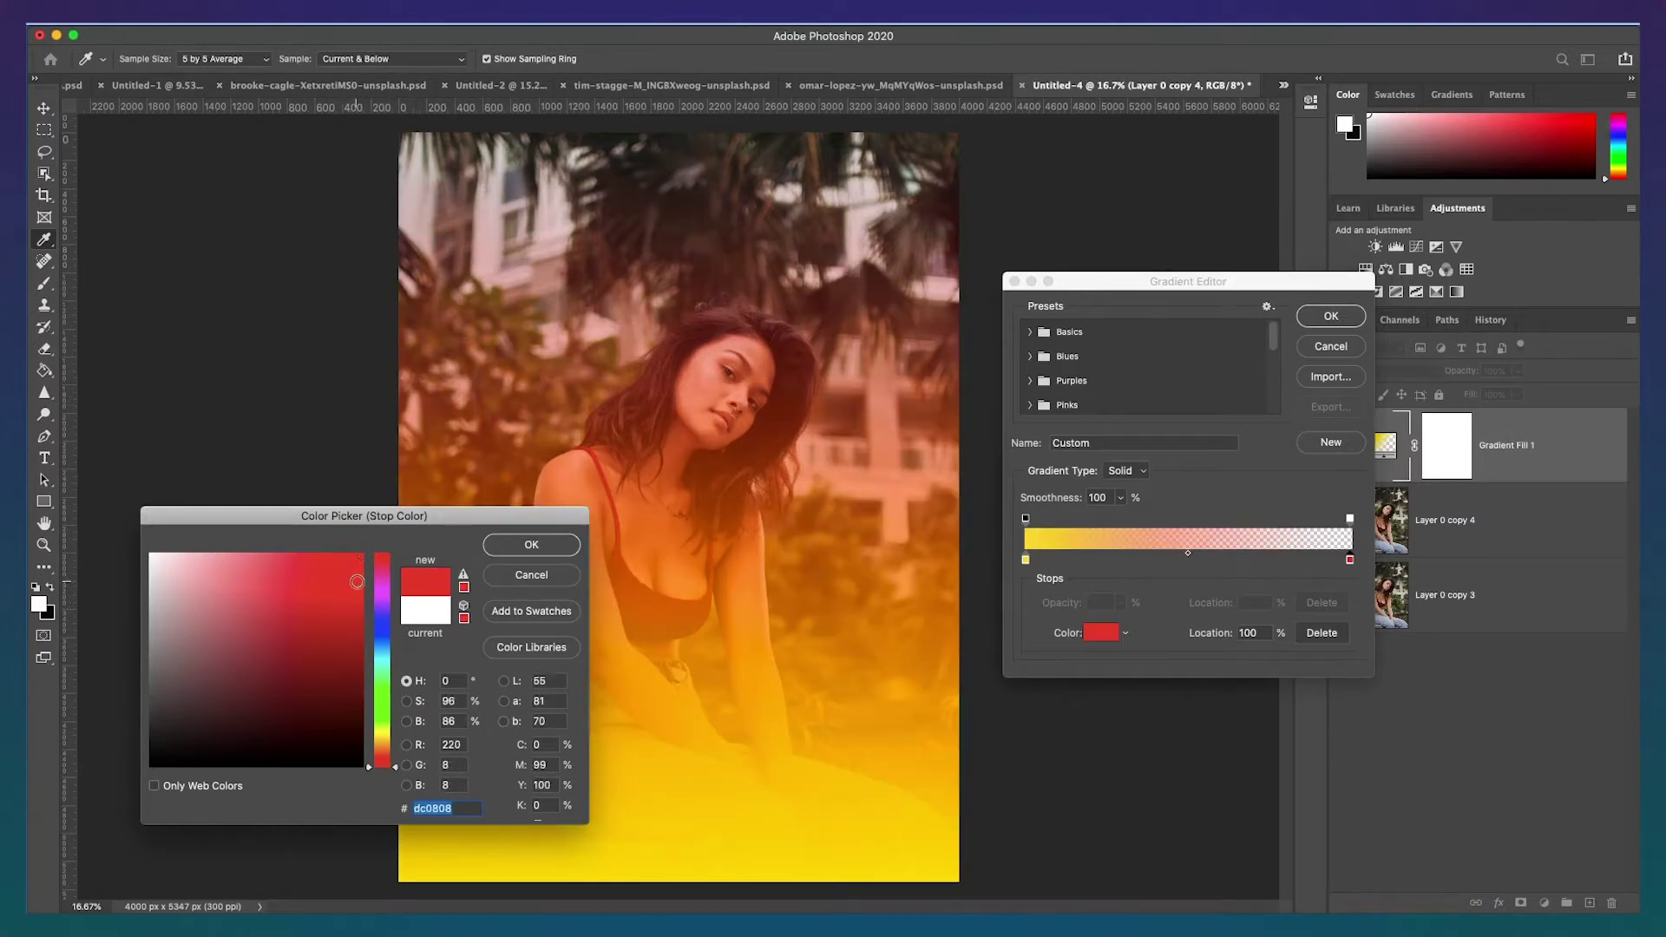
left_click(545, 544)
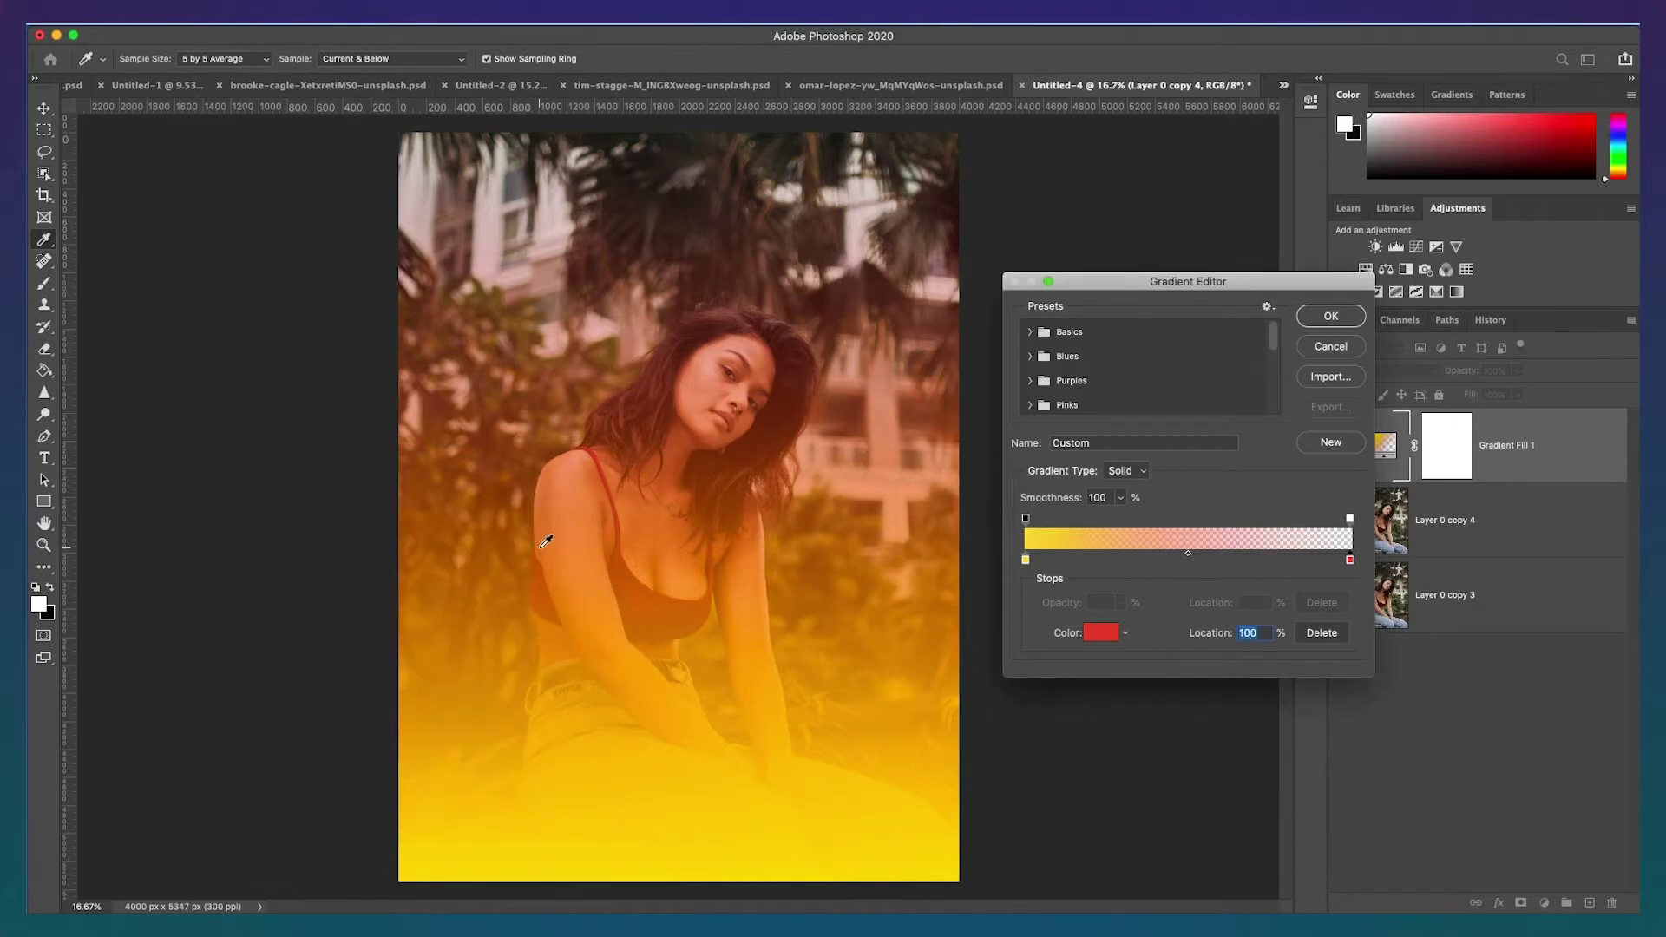
left_click(1313, 323)
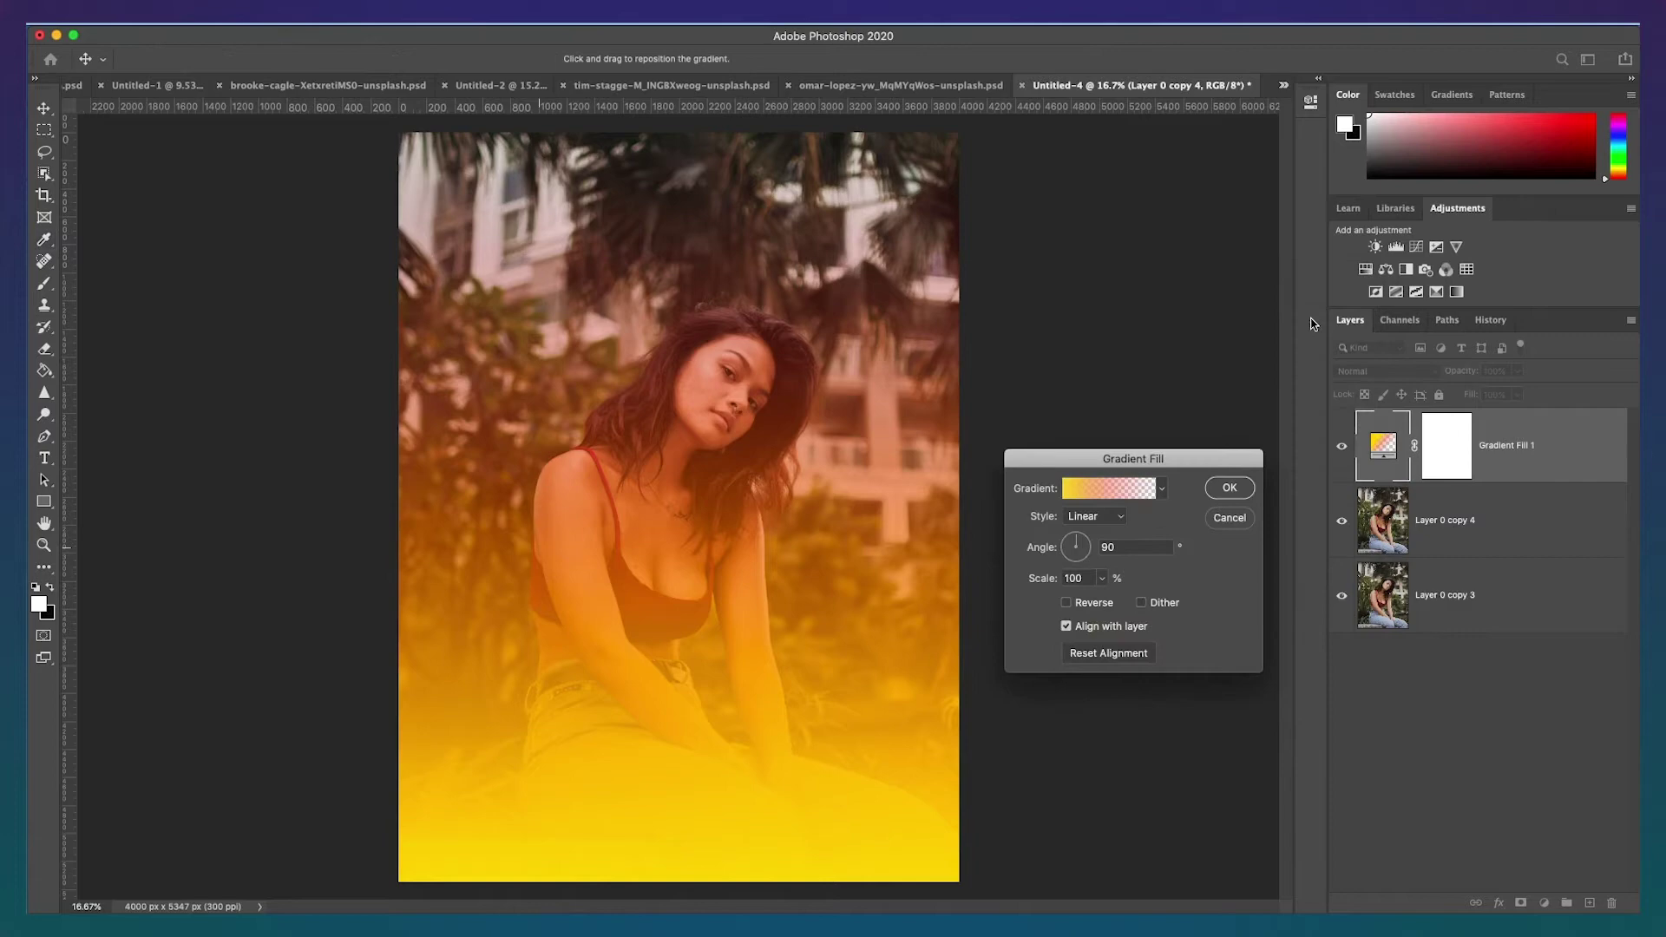
Set the gradient fill's style to Radial and accept the fill settings.
left_click(1121, 518)
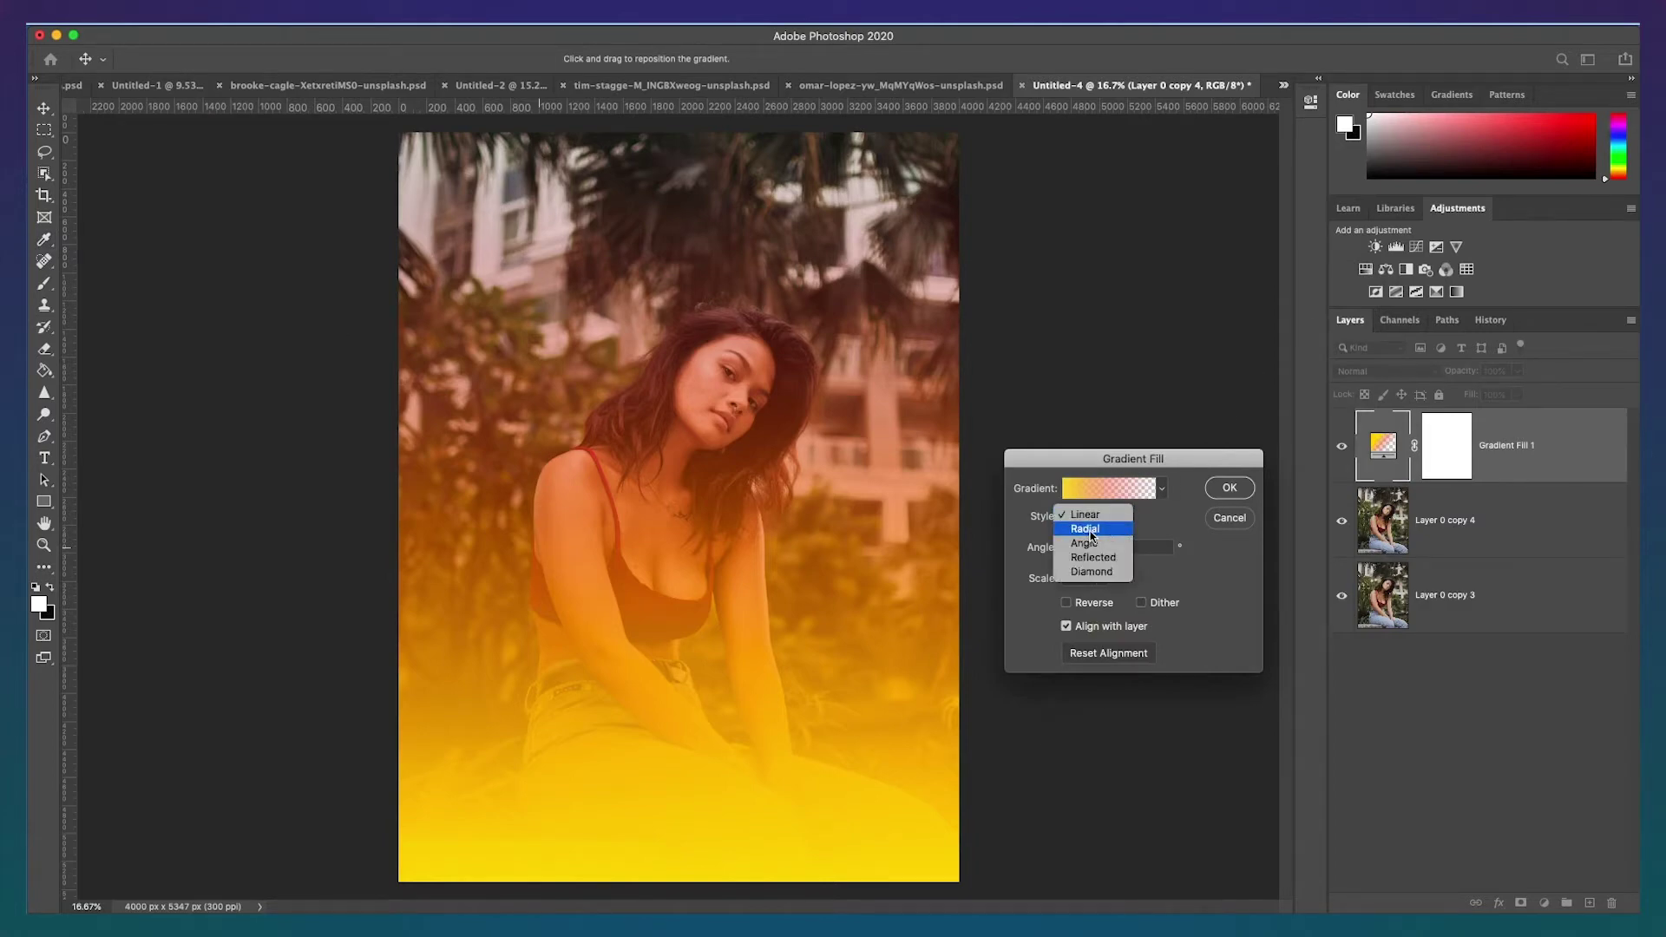
left_click(1085, 530)
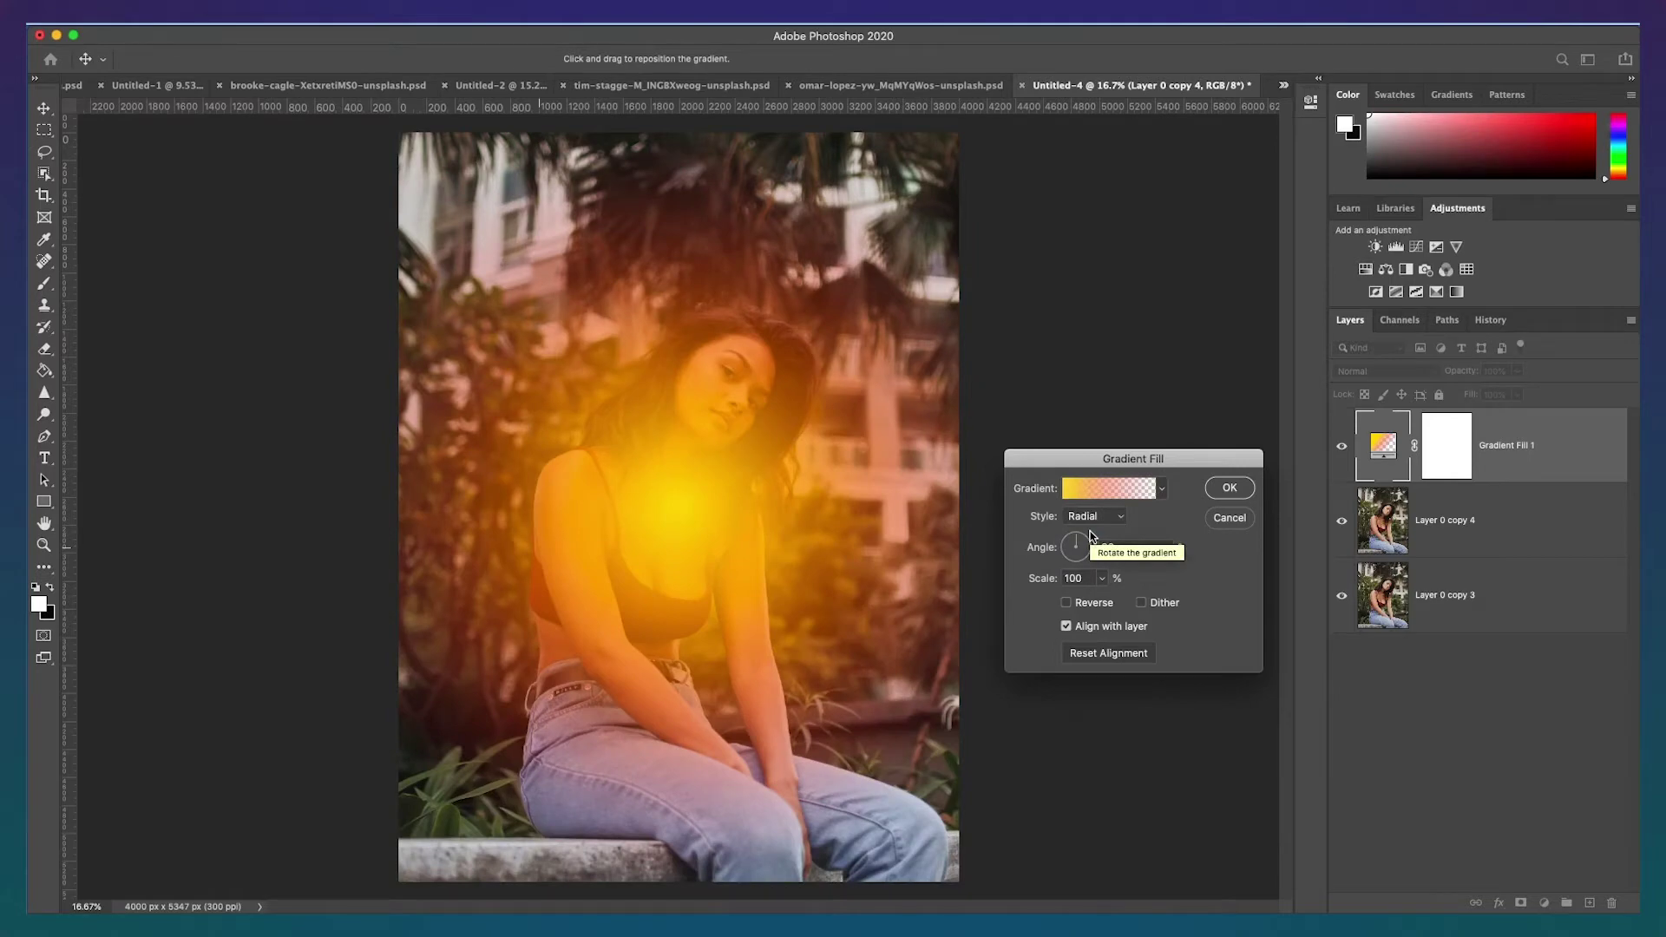
left_click(1228, 488)
Set the blend mode of the gradient fill layer to Screen.
left_click(1432, 373)
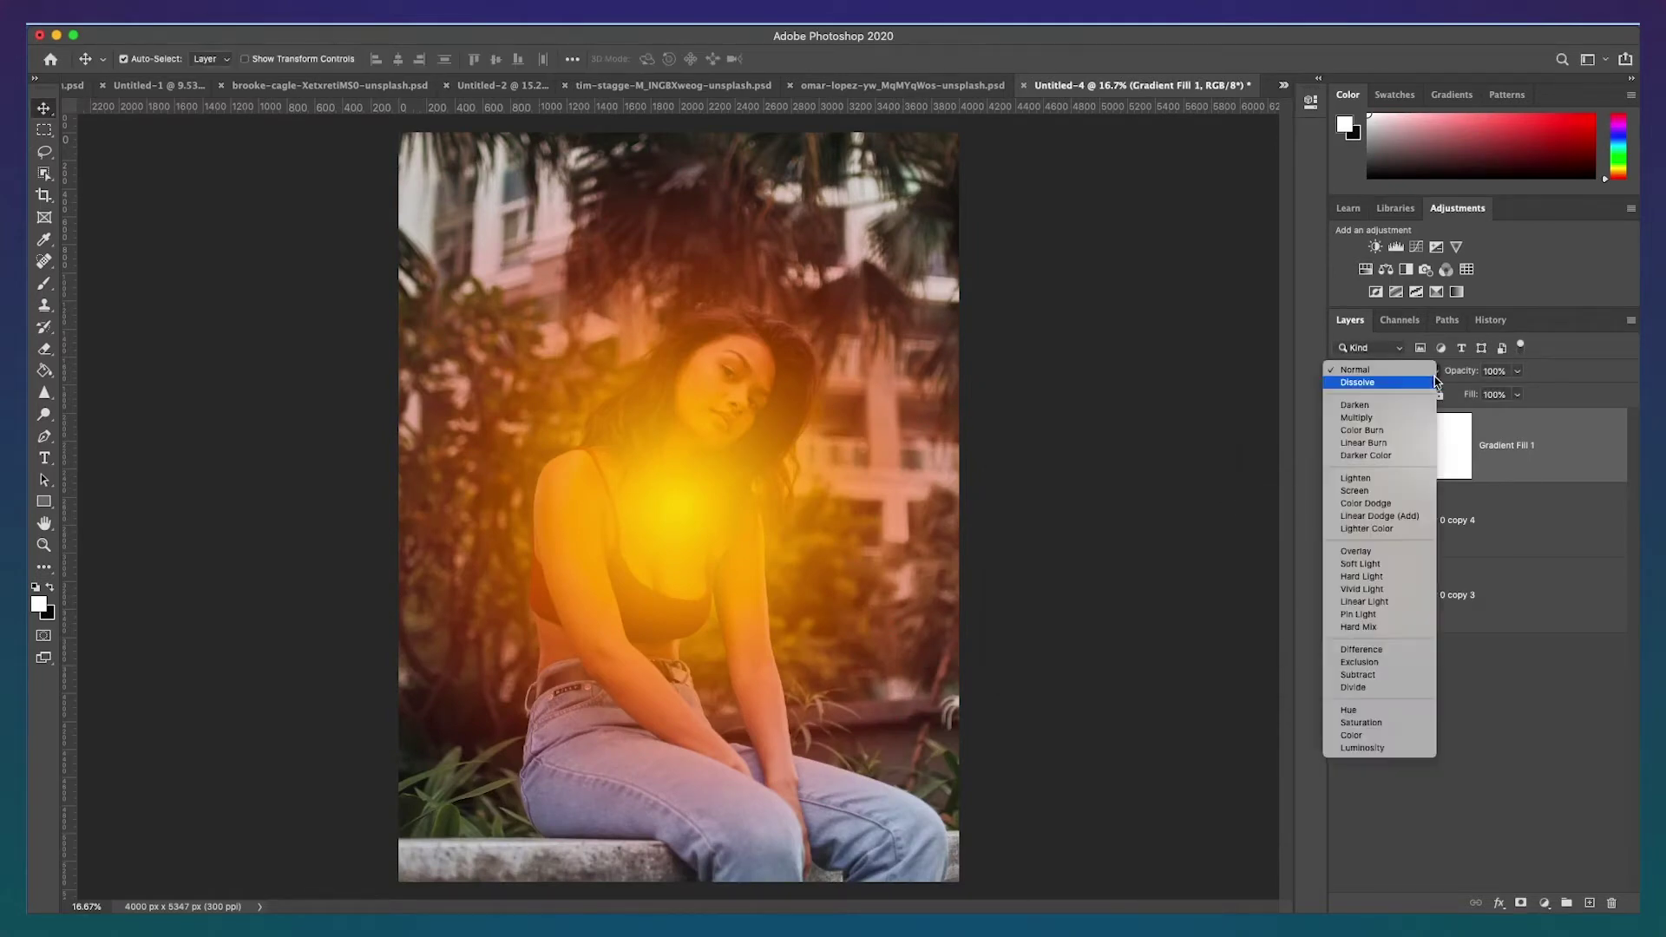
left_click(1388, 382)
left_click(1420, 373)
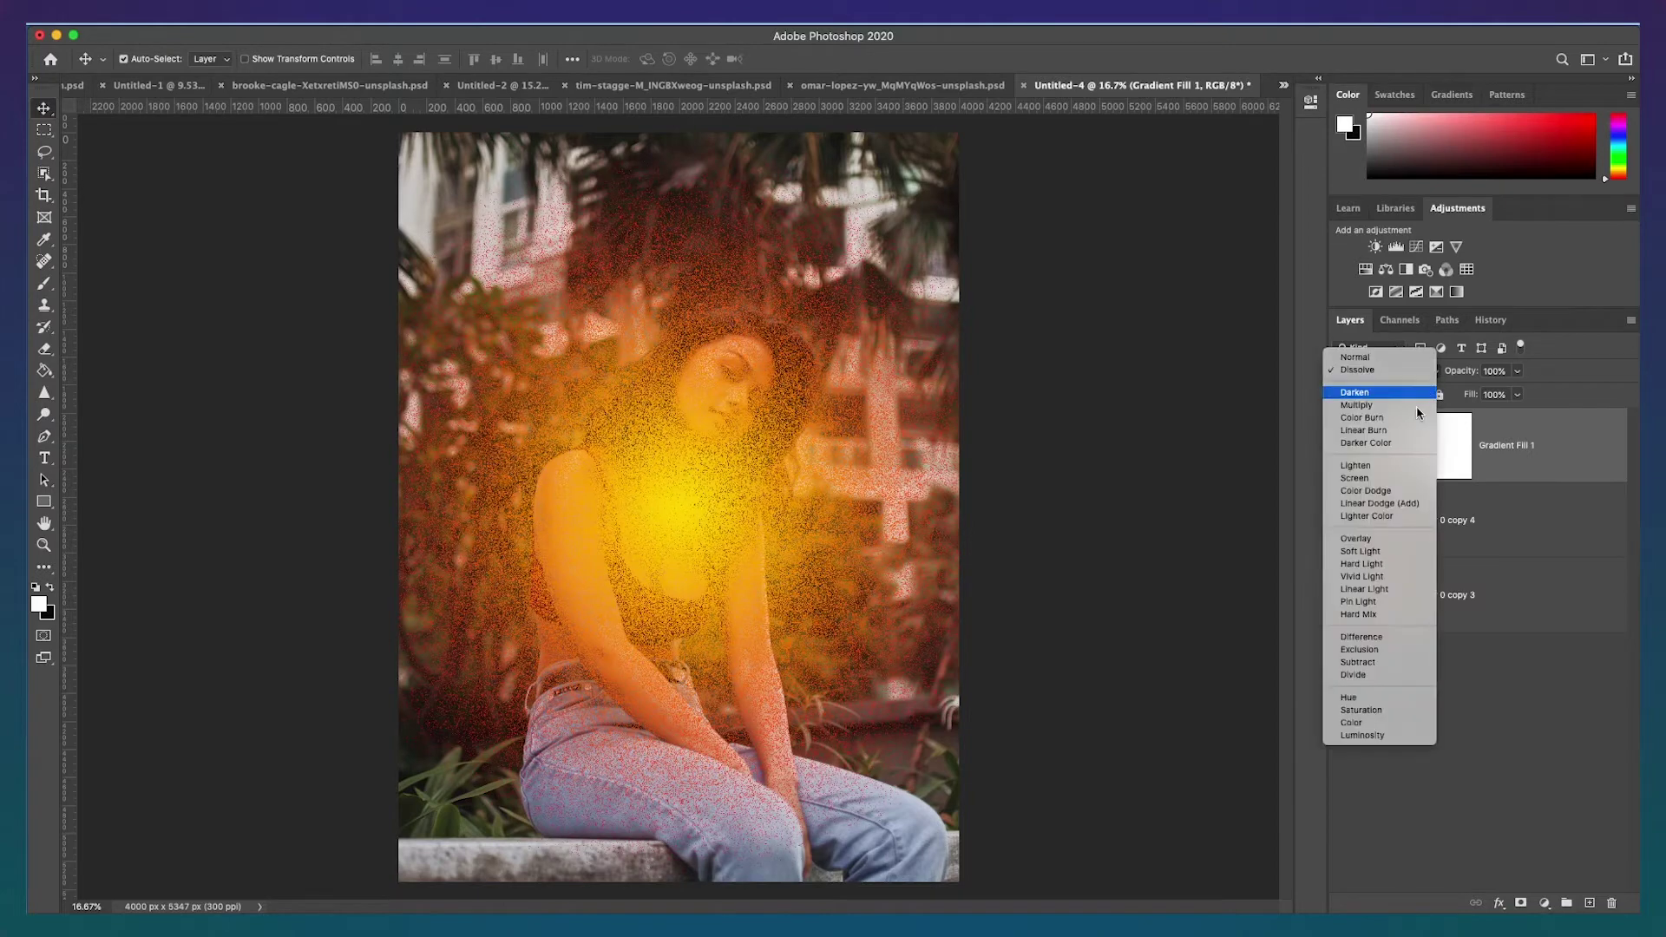
left_click(1367, 479)
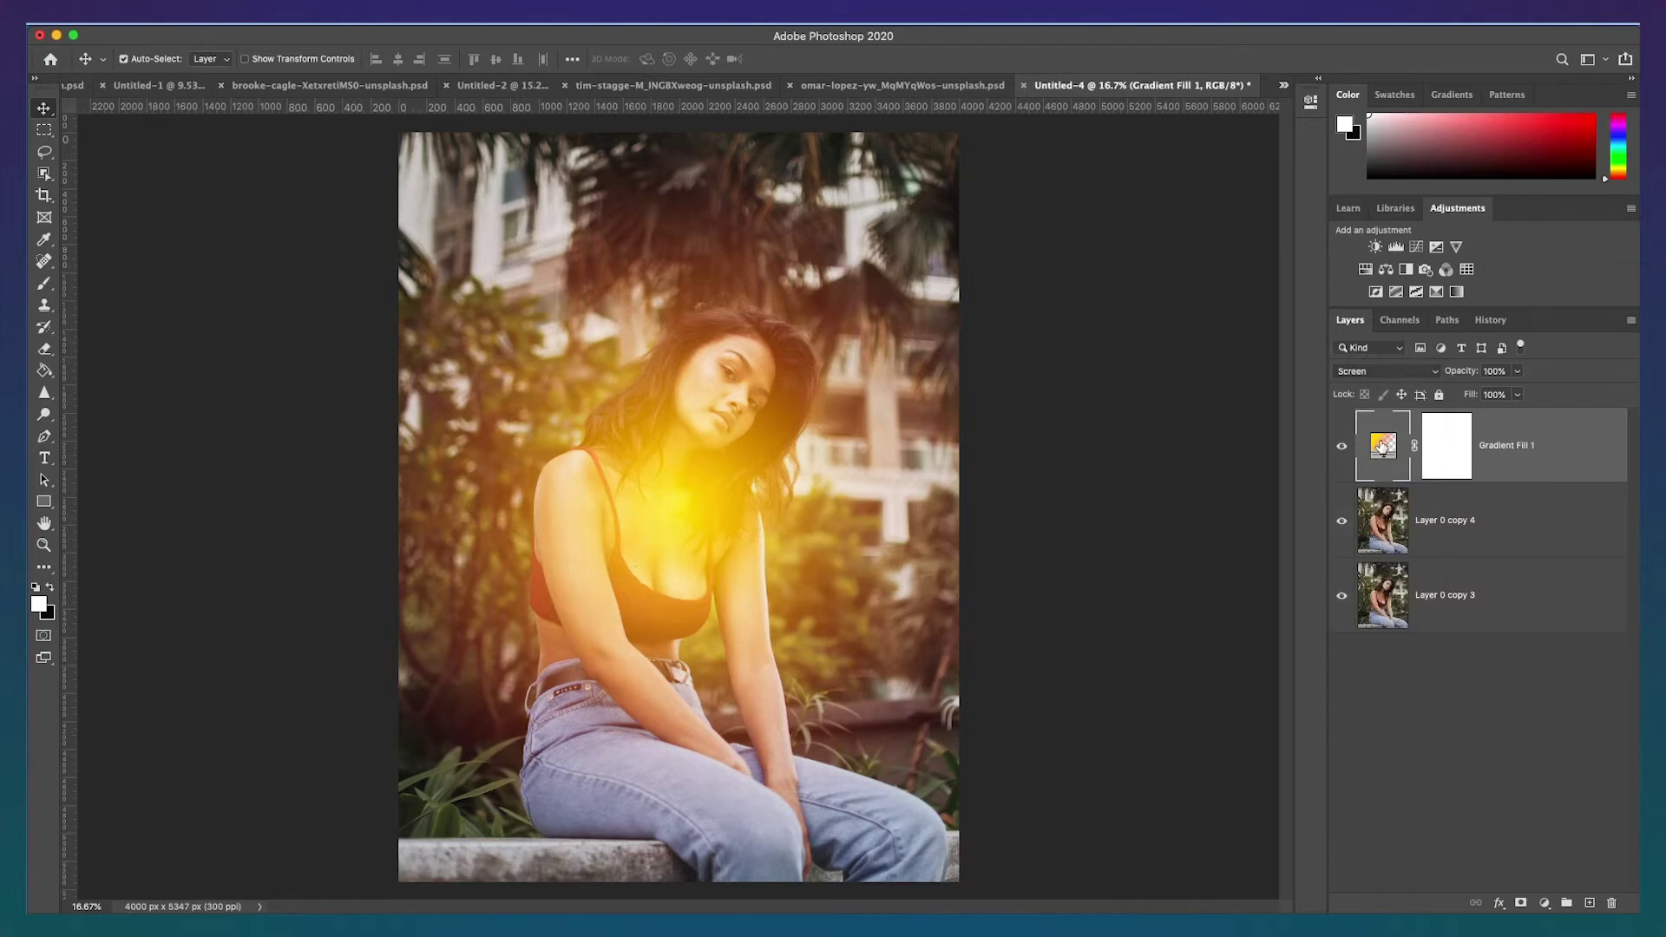
Reposition the radial gradient's glow to the photo's upper left area and set its scale to 144%.
double_click(1382, 446)
left_click_drag(695, 473, 504, 239)
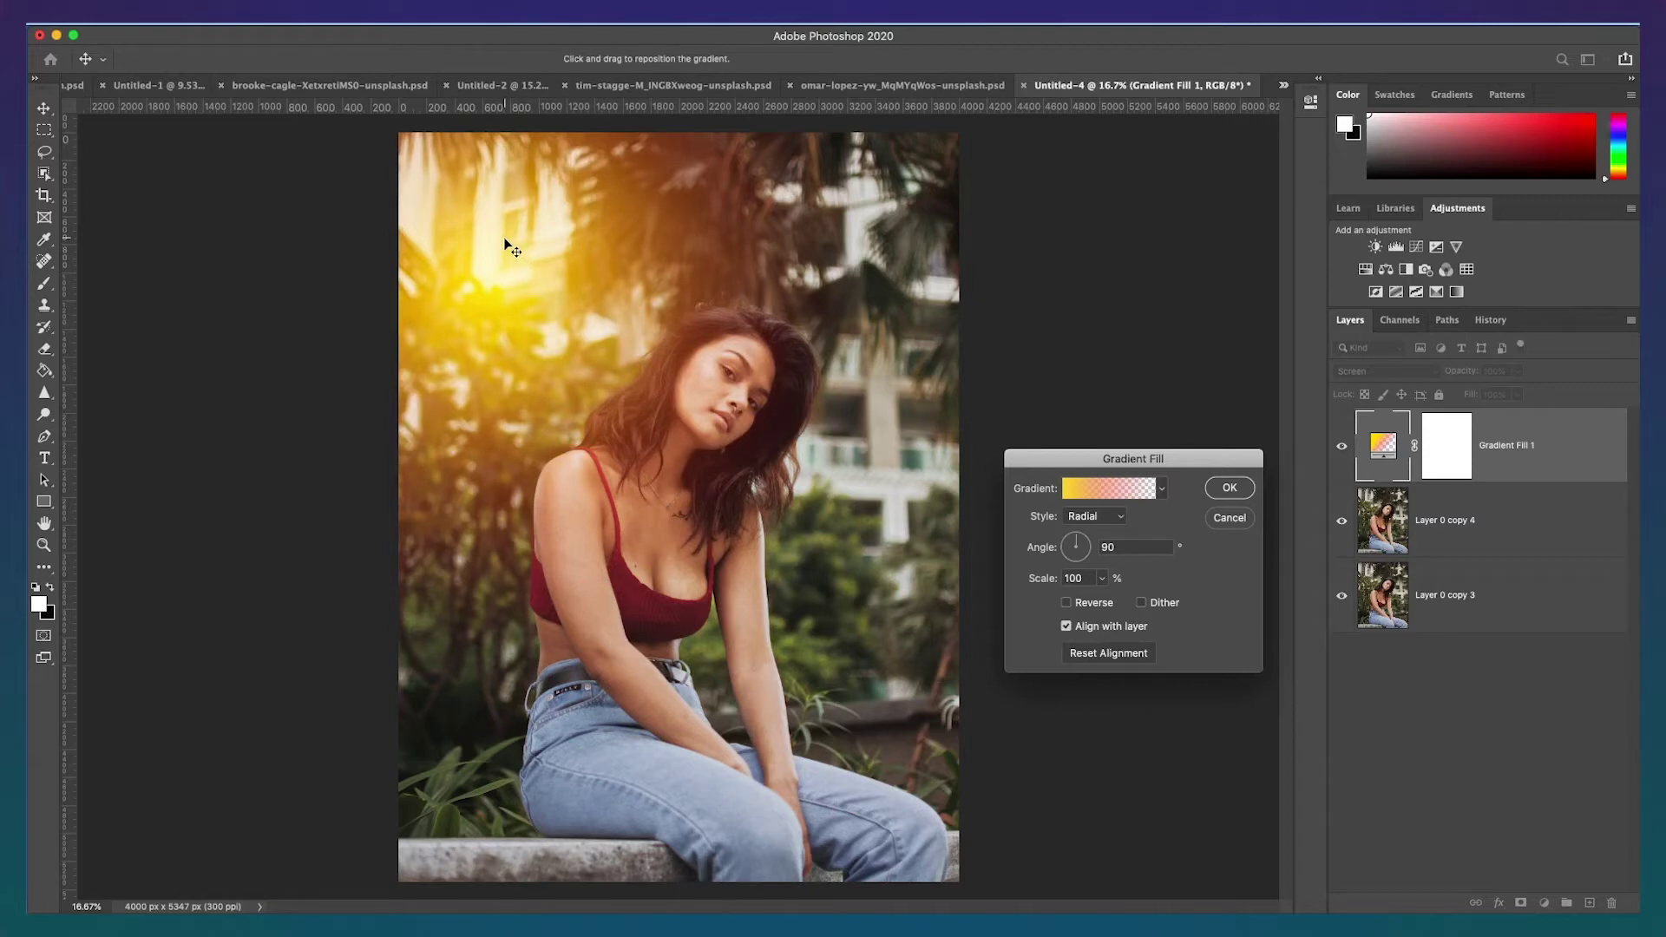
left_click(1102, 578)
left_click_drag(1101, 600, 1106, 602)
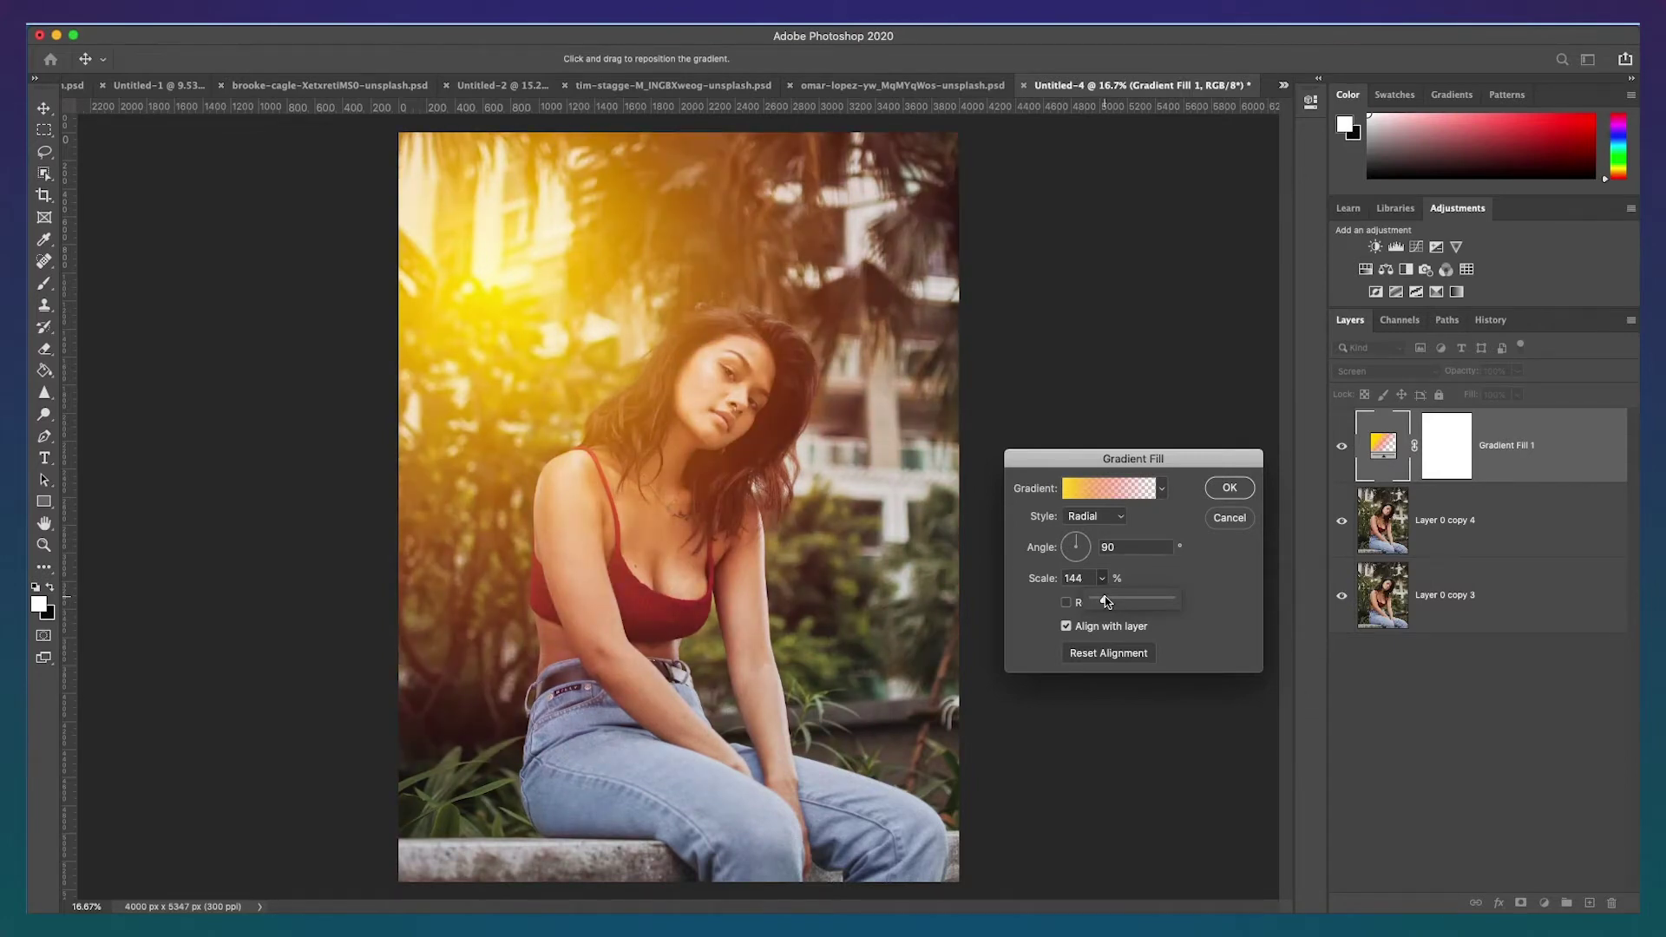
left_click(1229, 488)
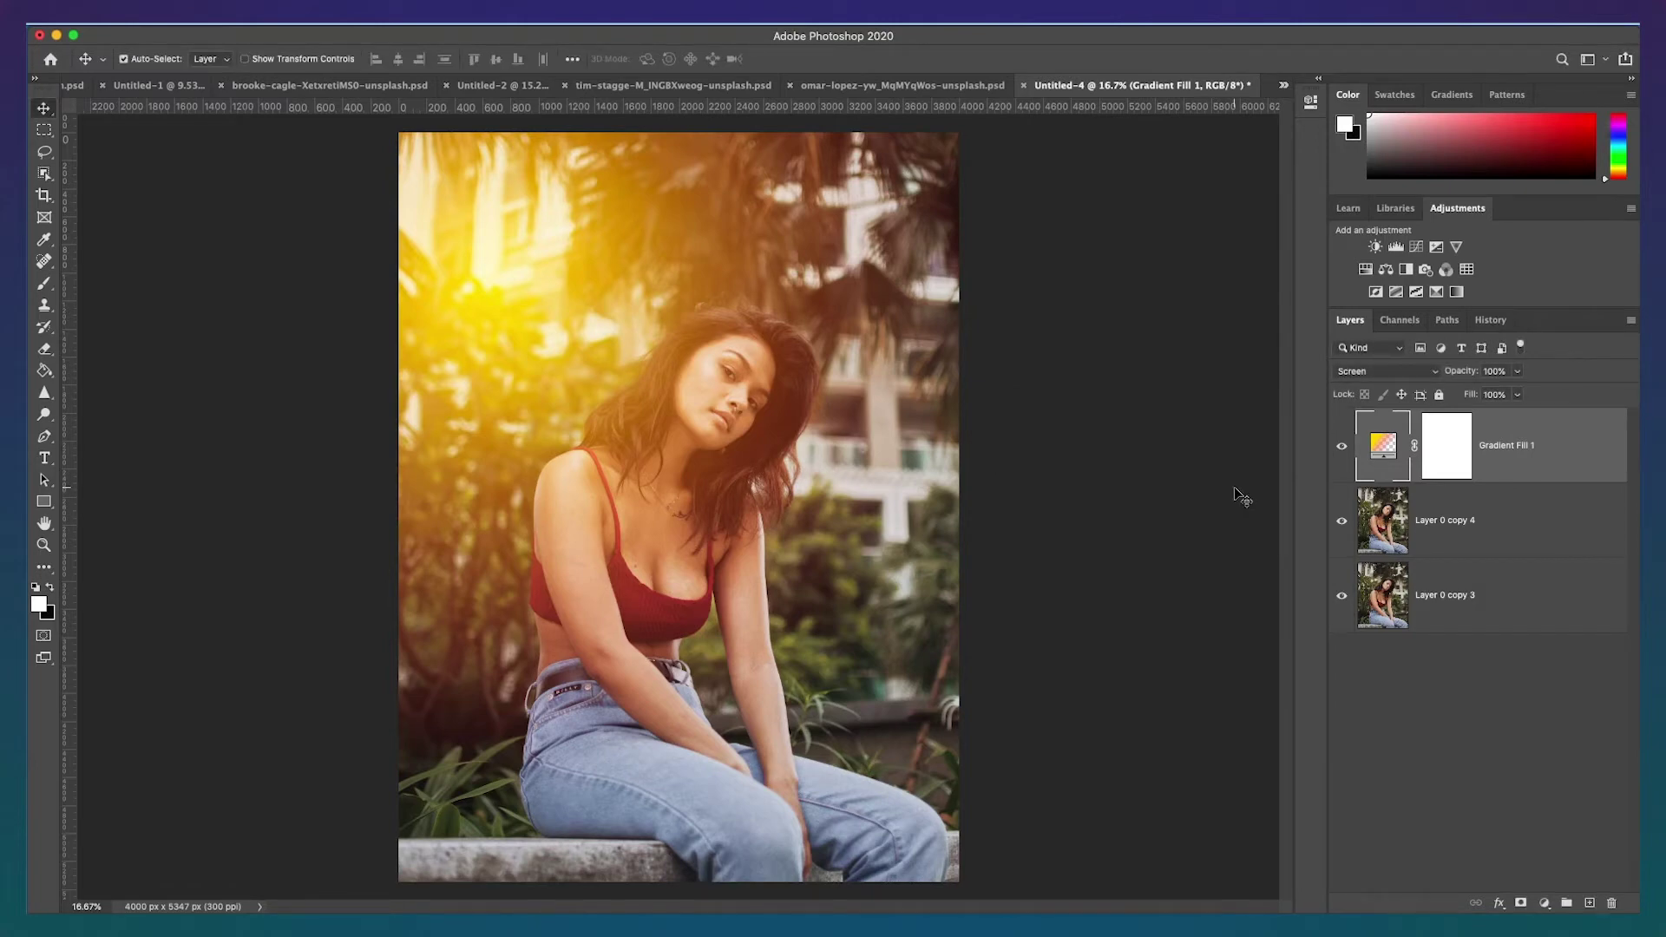
Edit the gradient fill and change its yellow colour stop to orange ff9600.
double_click(1383, 445)
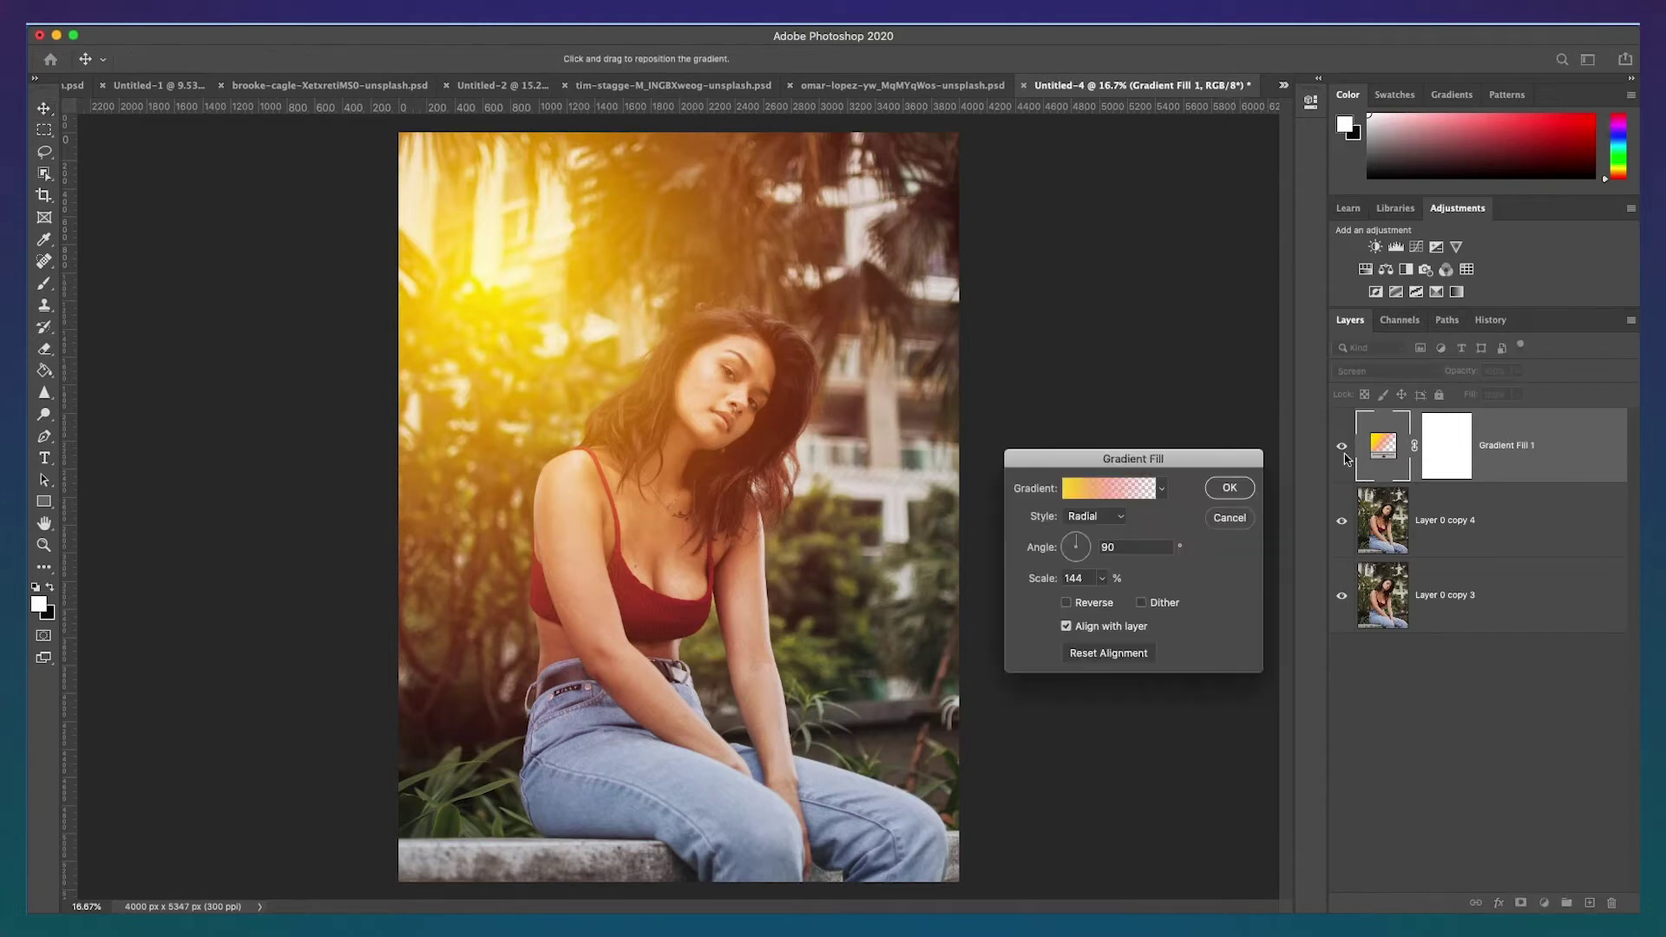
left_click(1102, 490)
left_click(1100, 496)
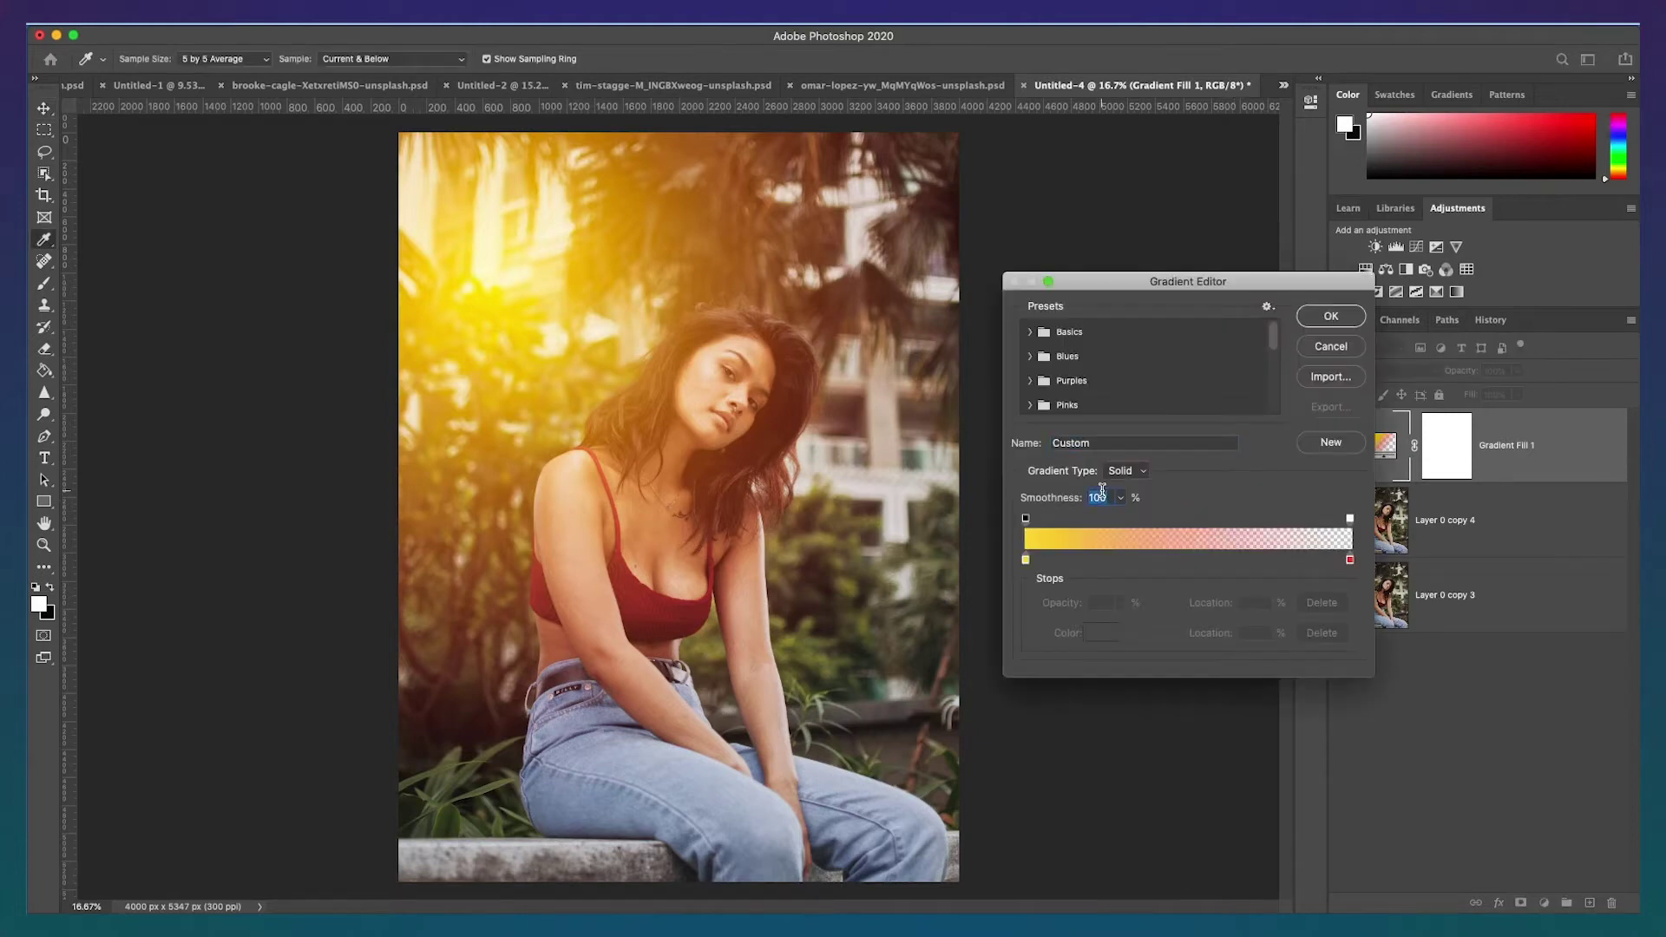
double_click(1026, 561)
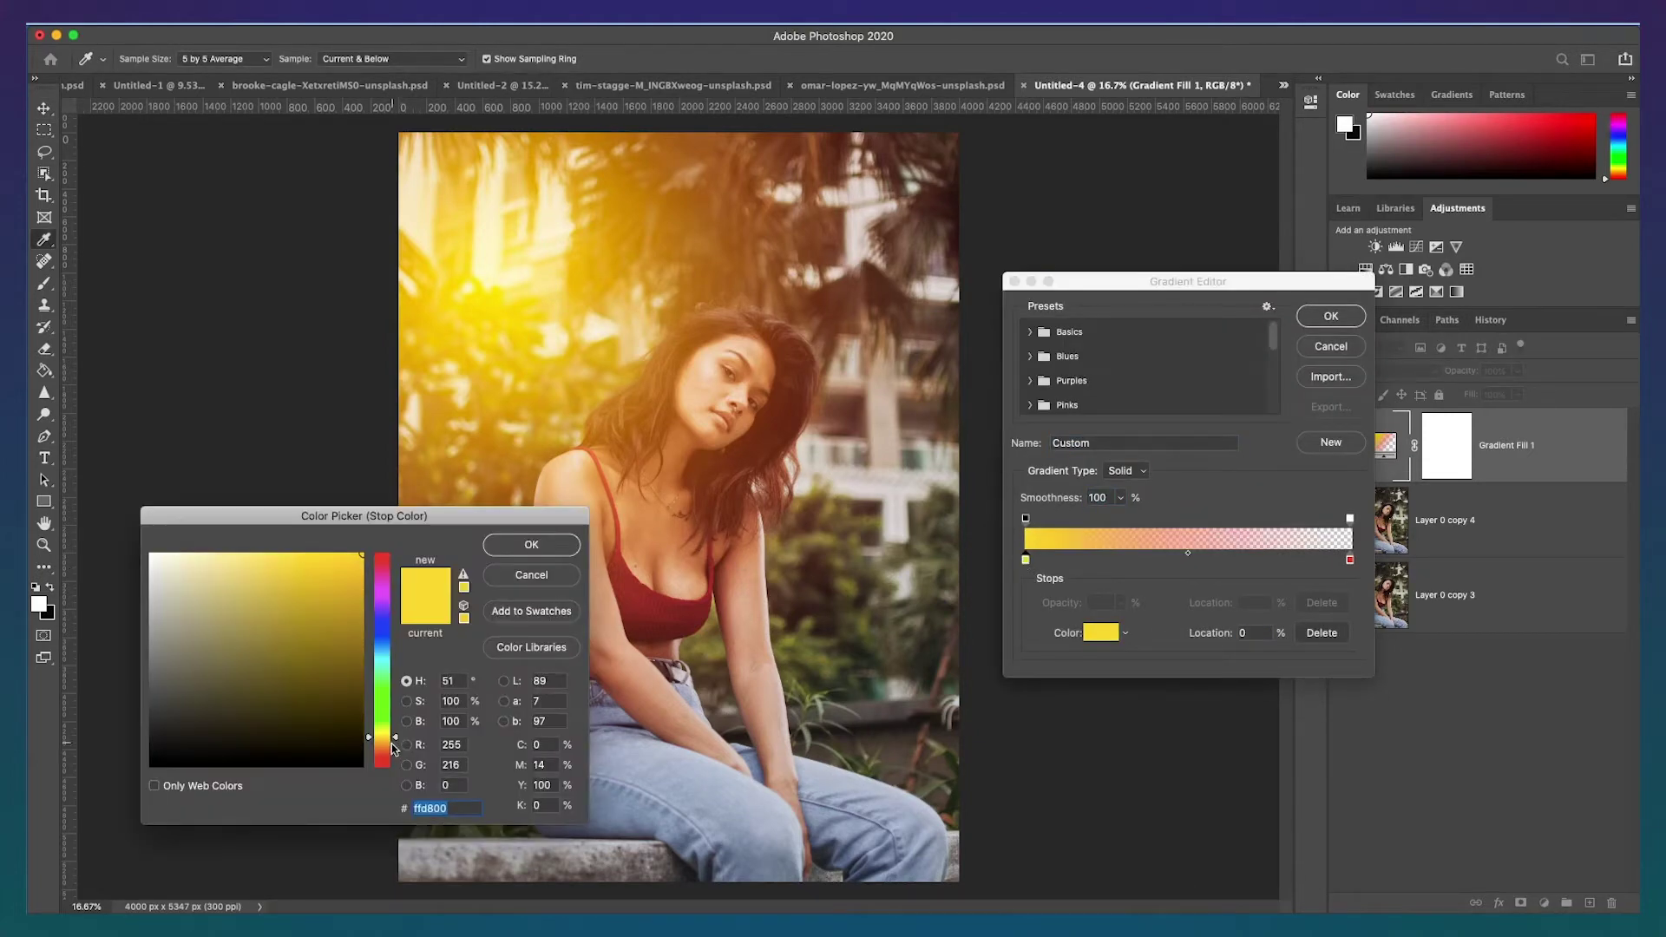
left_click(386, 744)
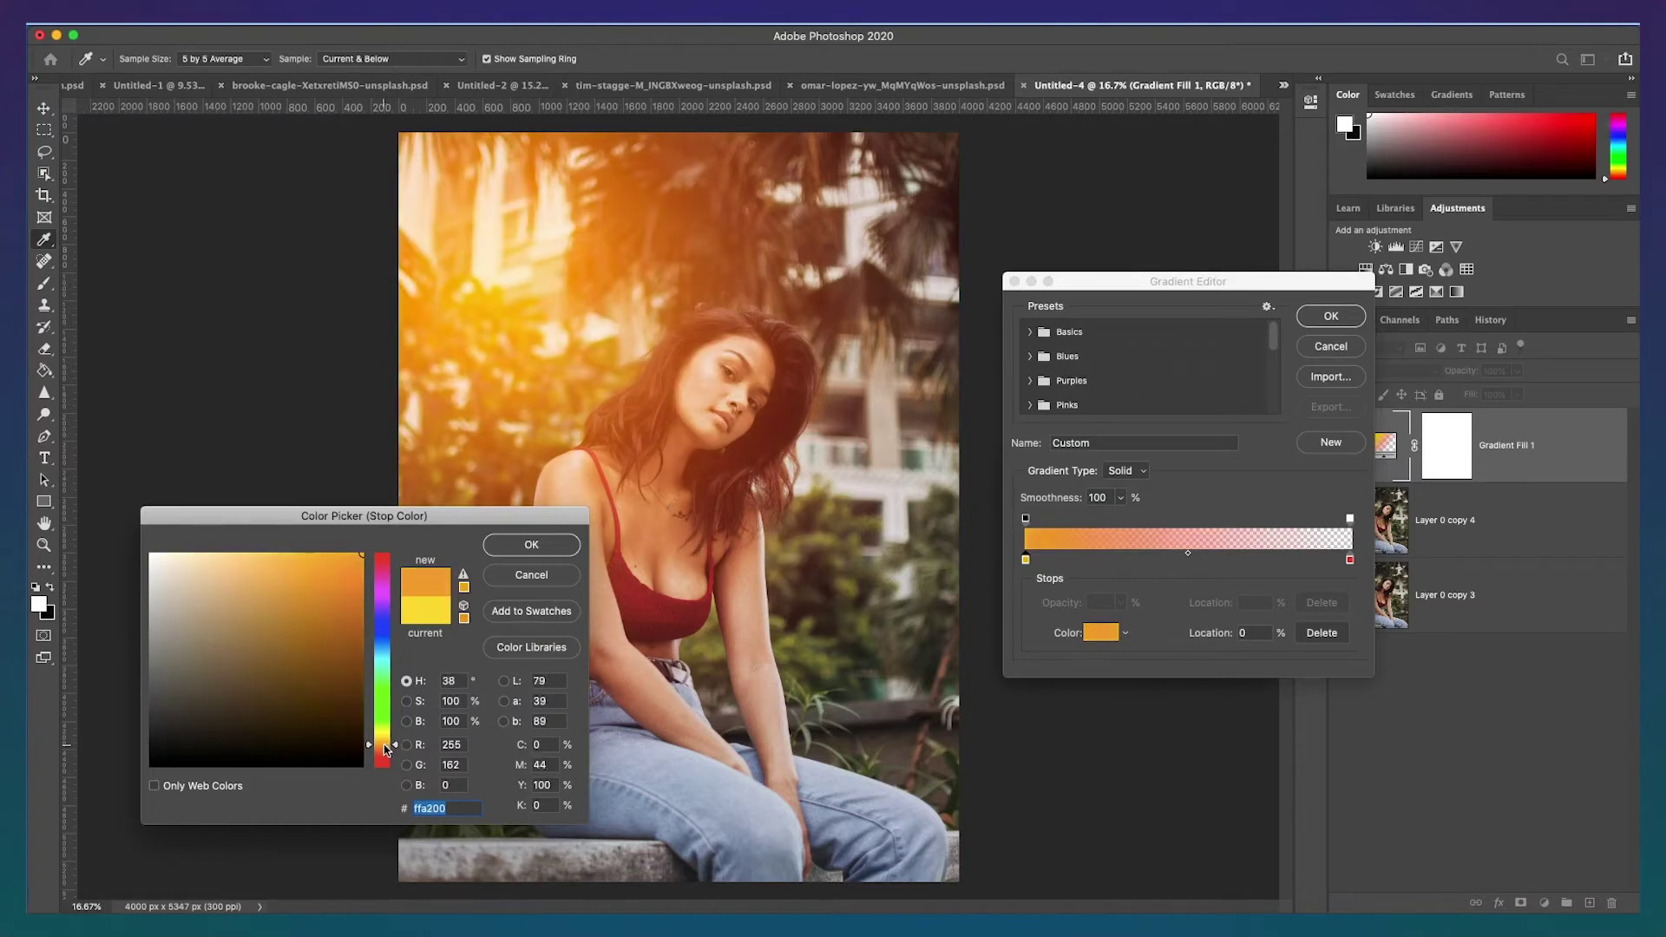
left_click_drag(383, 744, 385, 750)
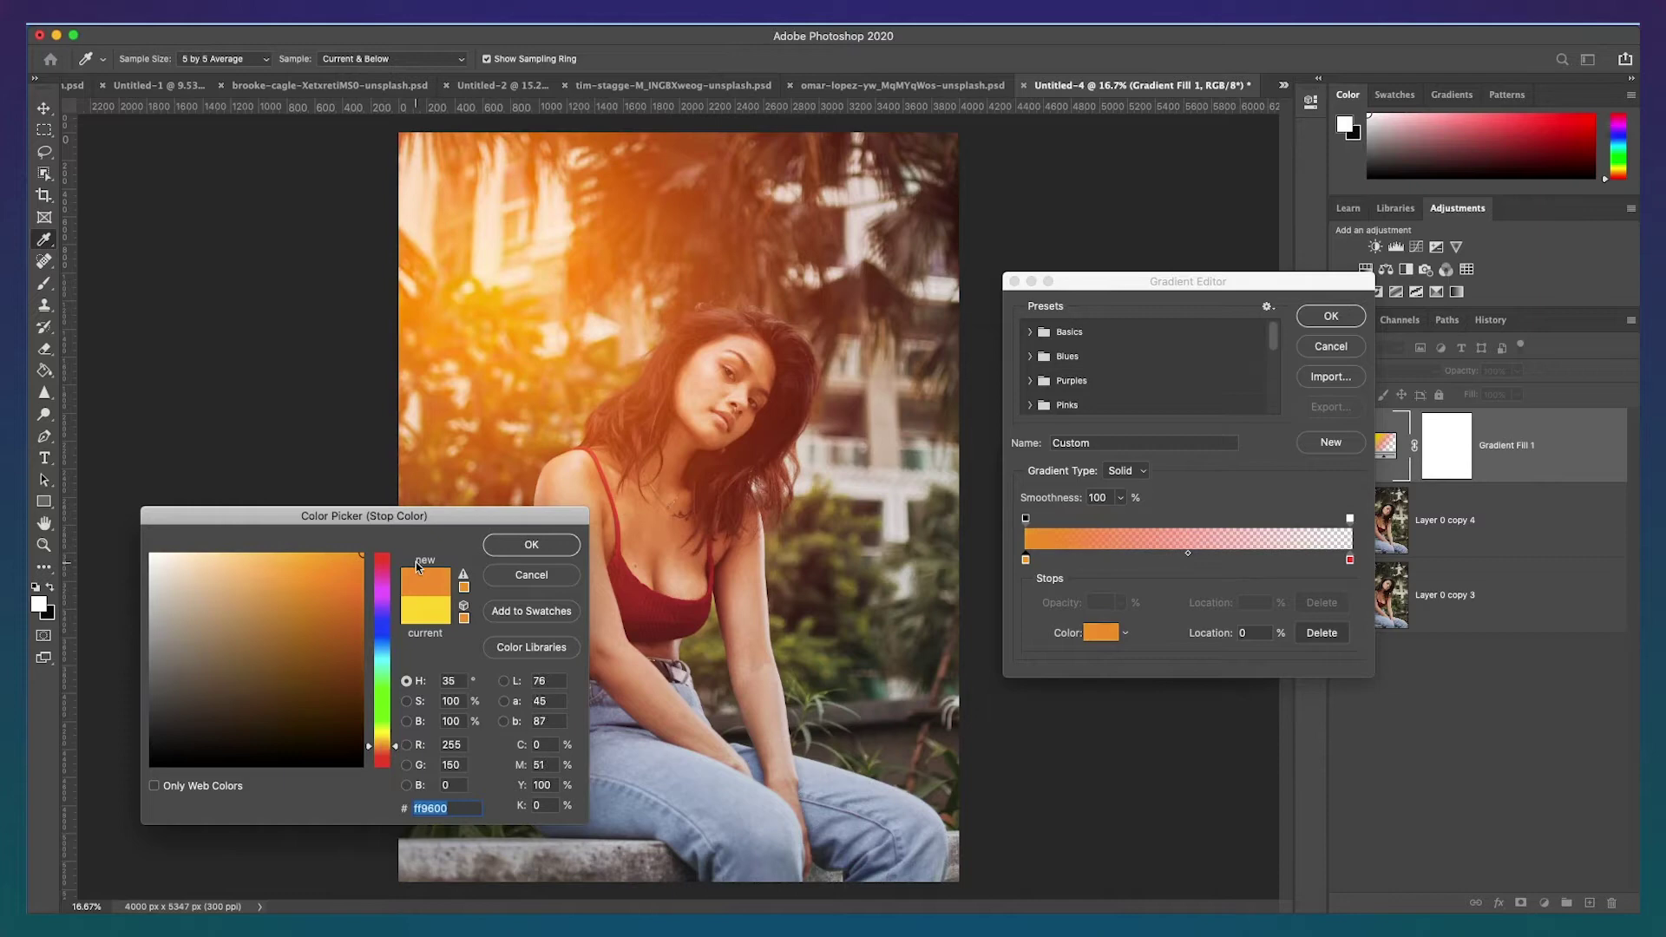
left_click(537, 550)
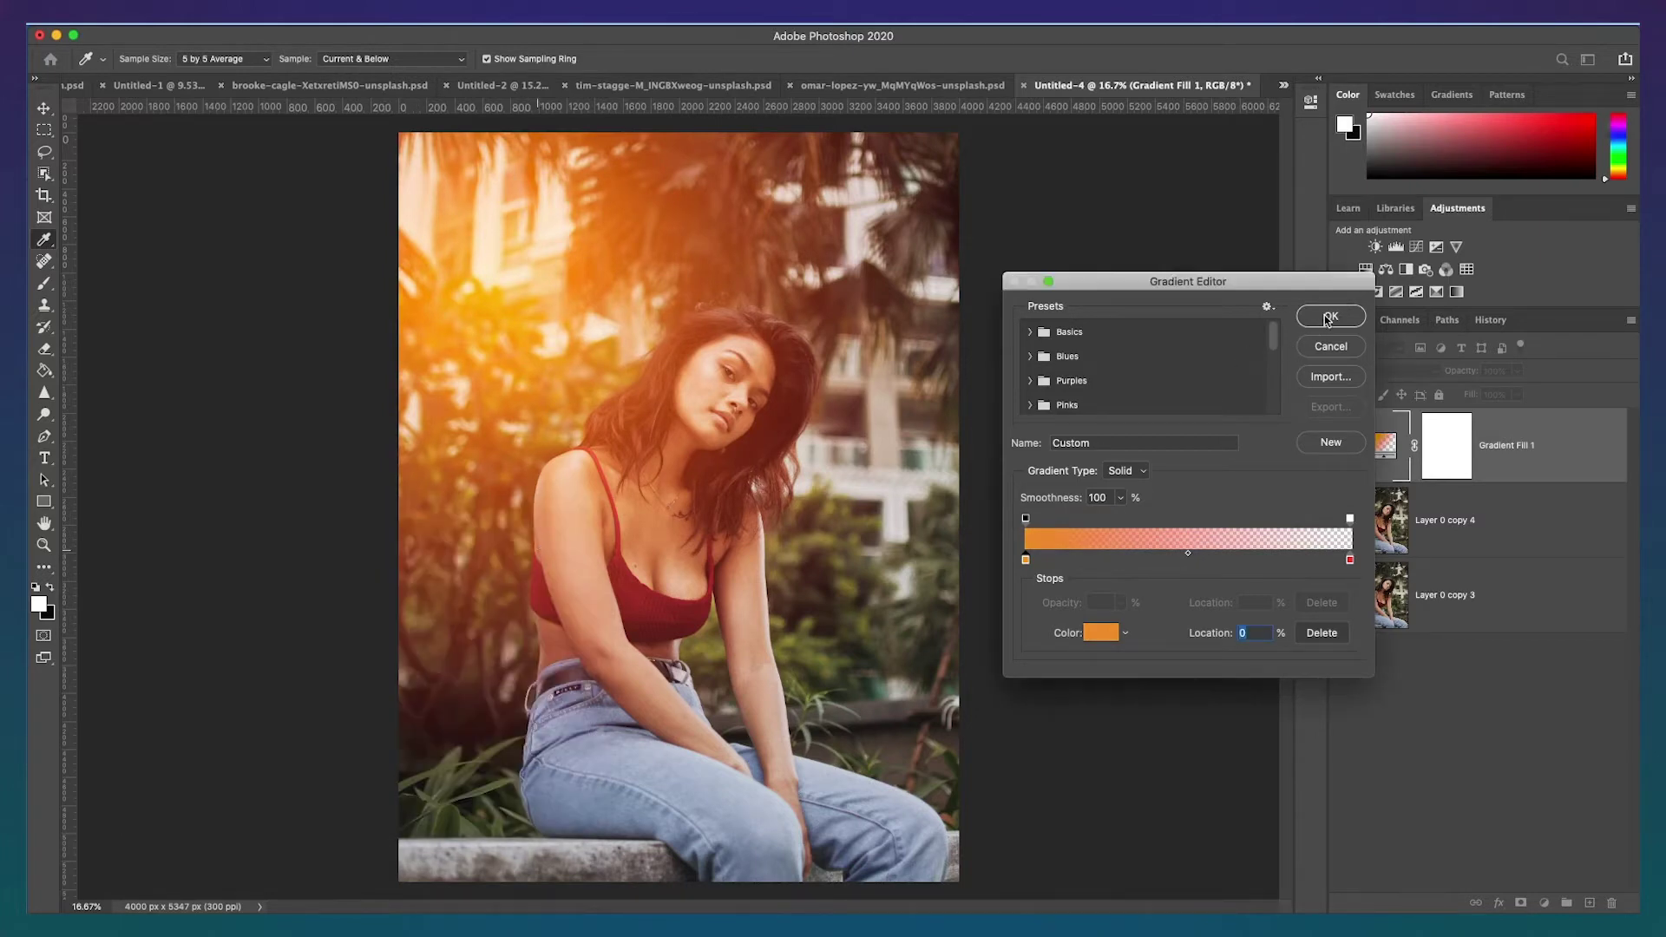
left_click(1328, 318)
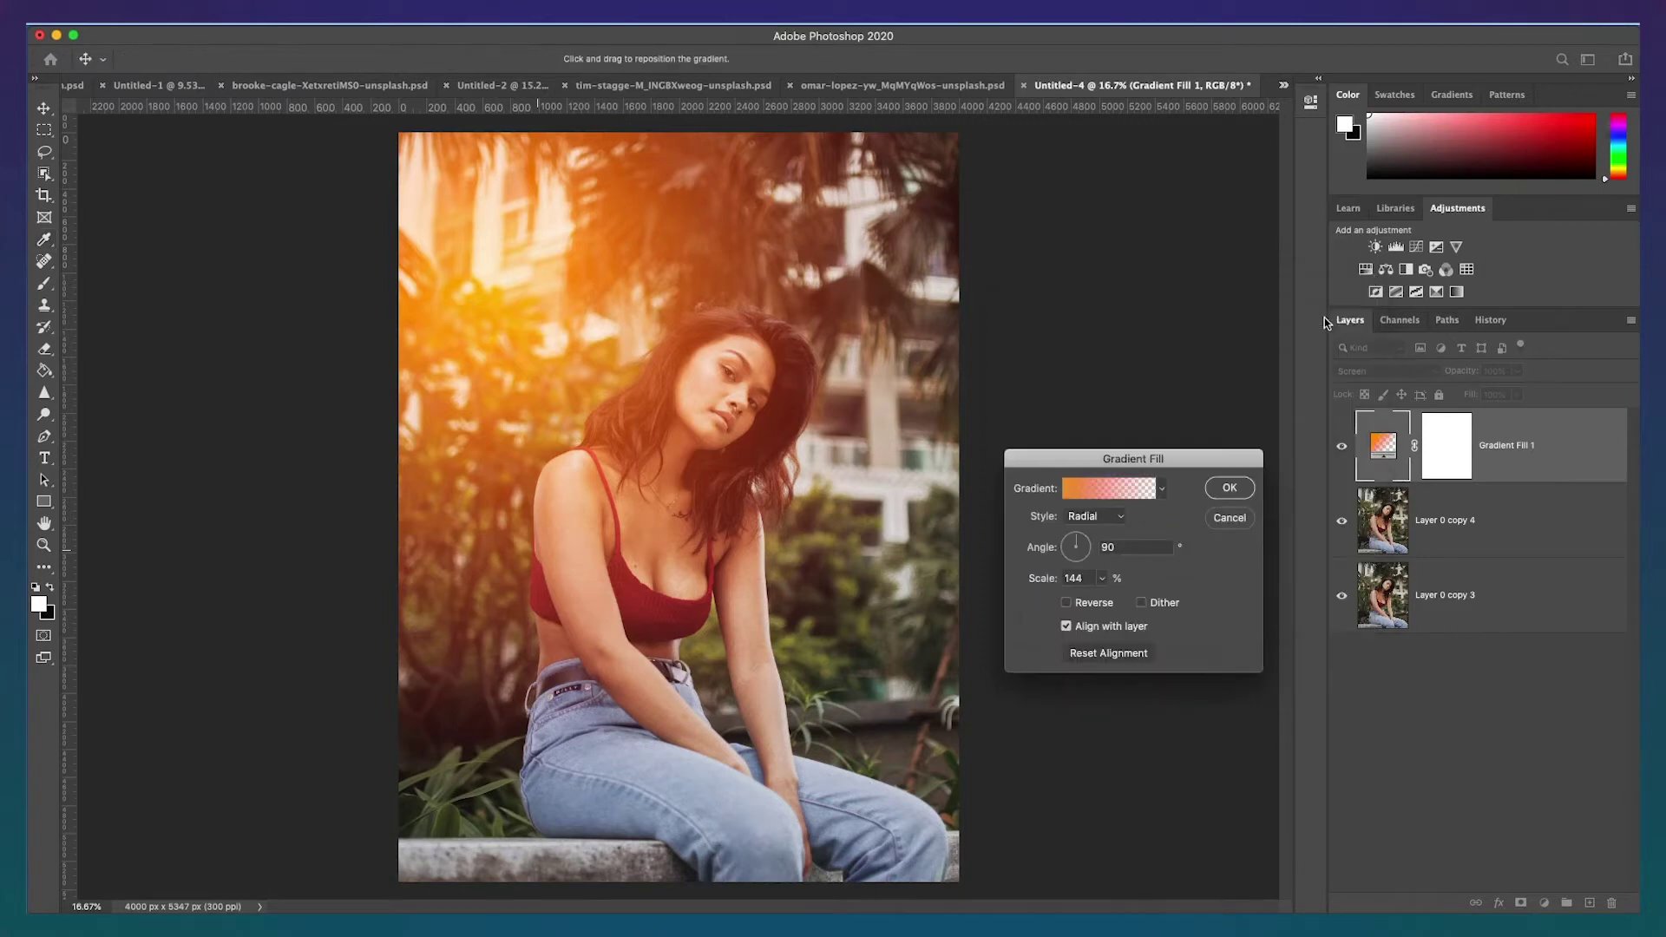
left_click(1227, 492)
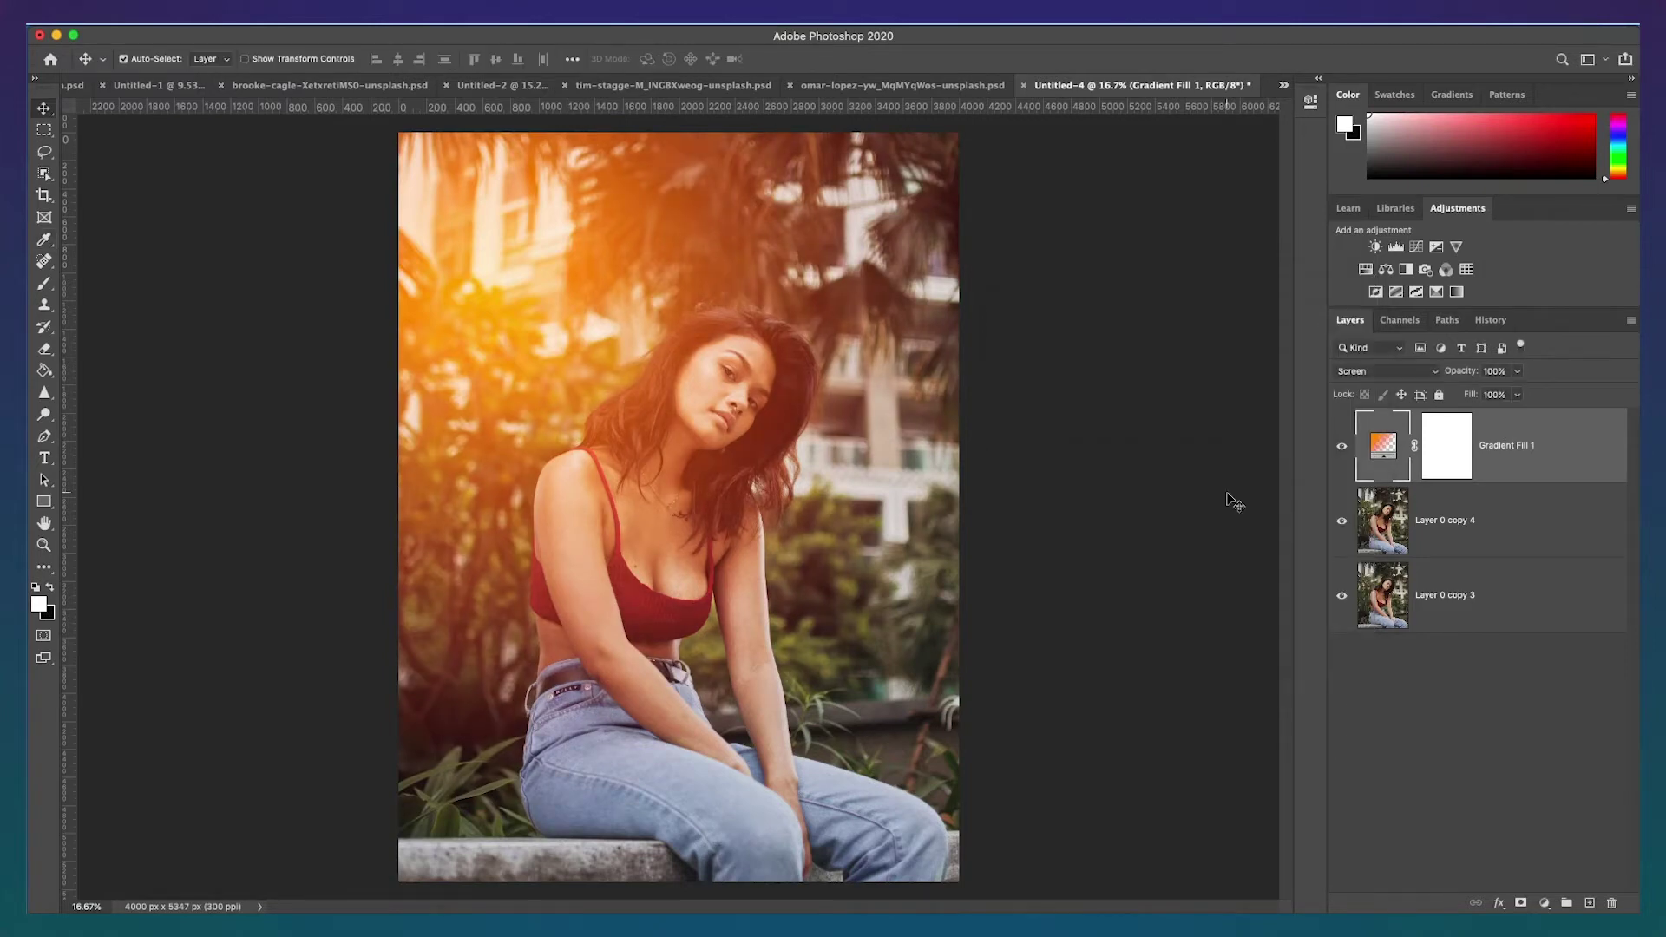
Paint black on the gradient fill's layer mask over the woman's face and upper body with a 500 px brush at 15% opacity.
left_click(1455, 462)
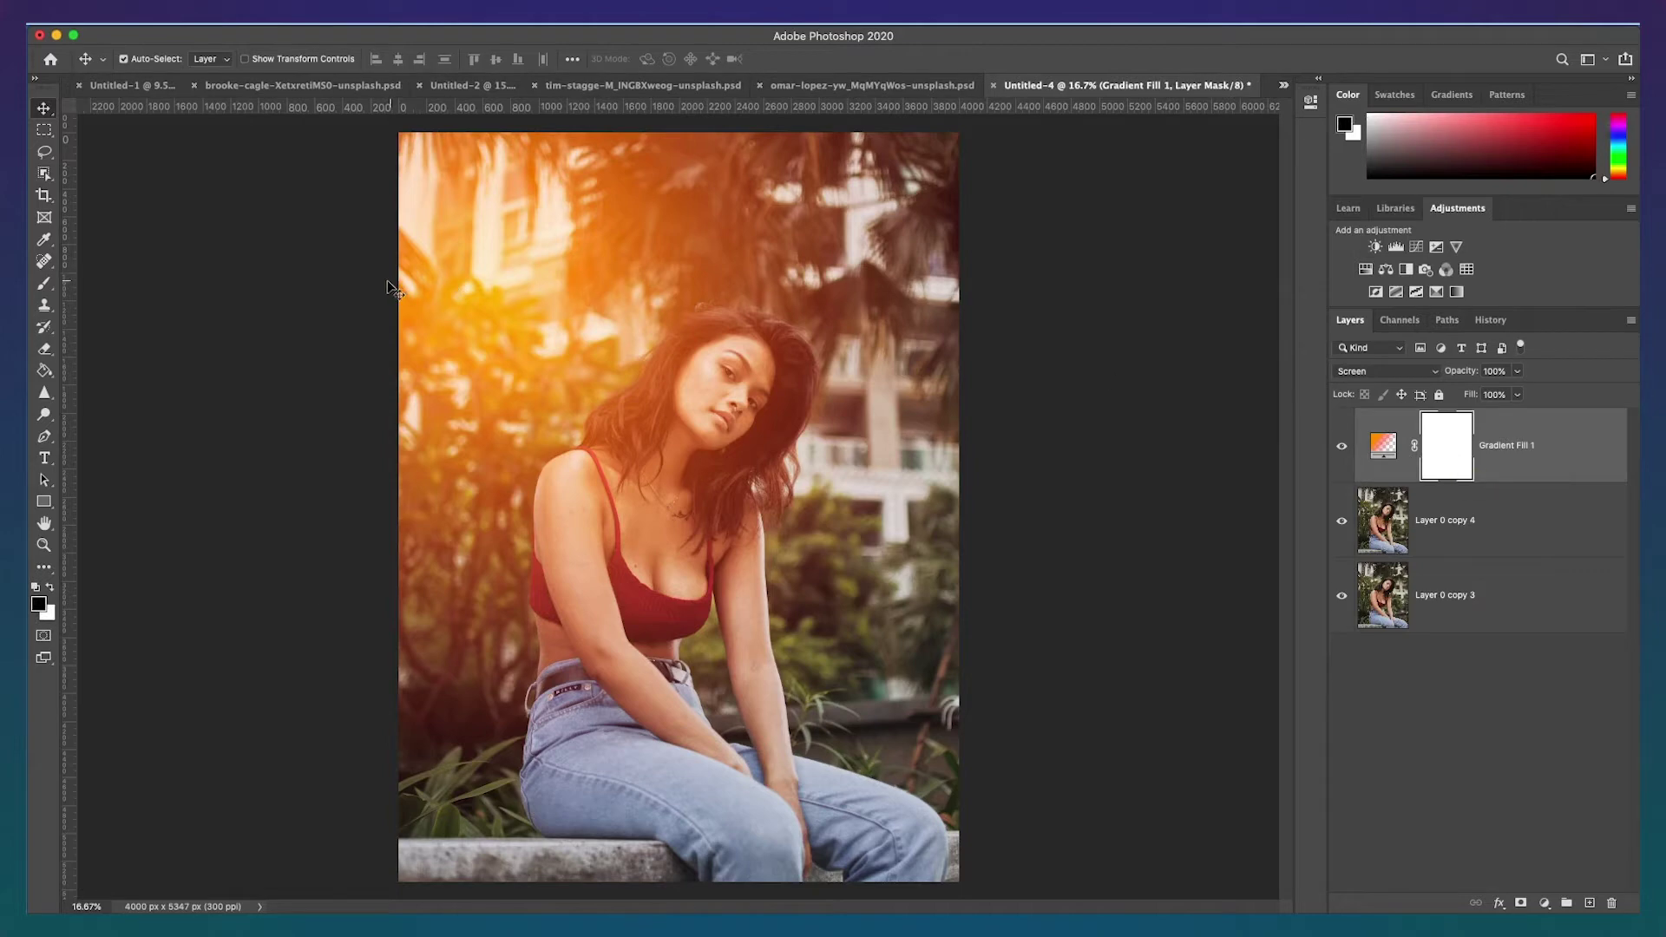
left_click(45, 286)
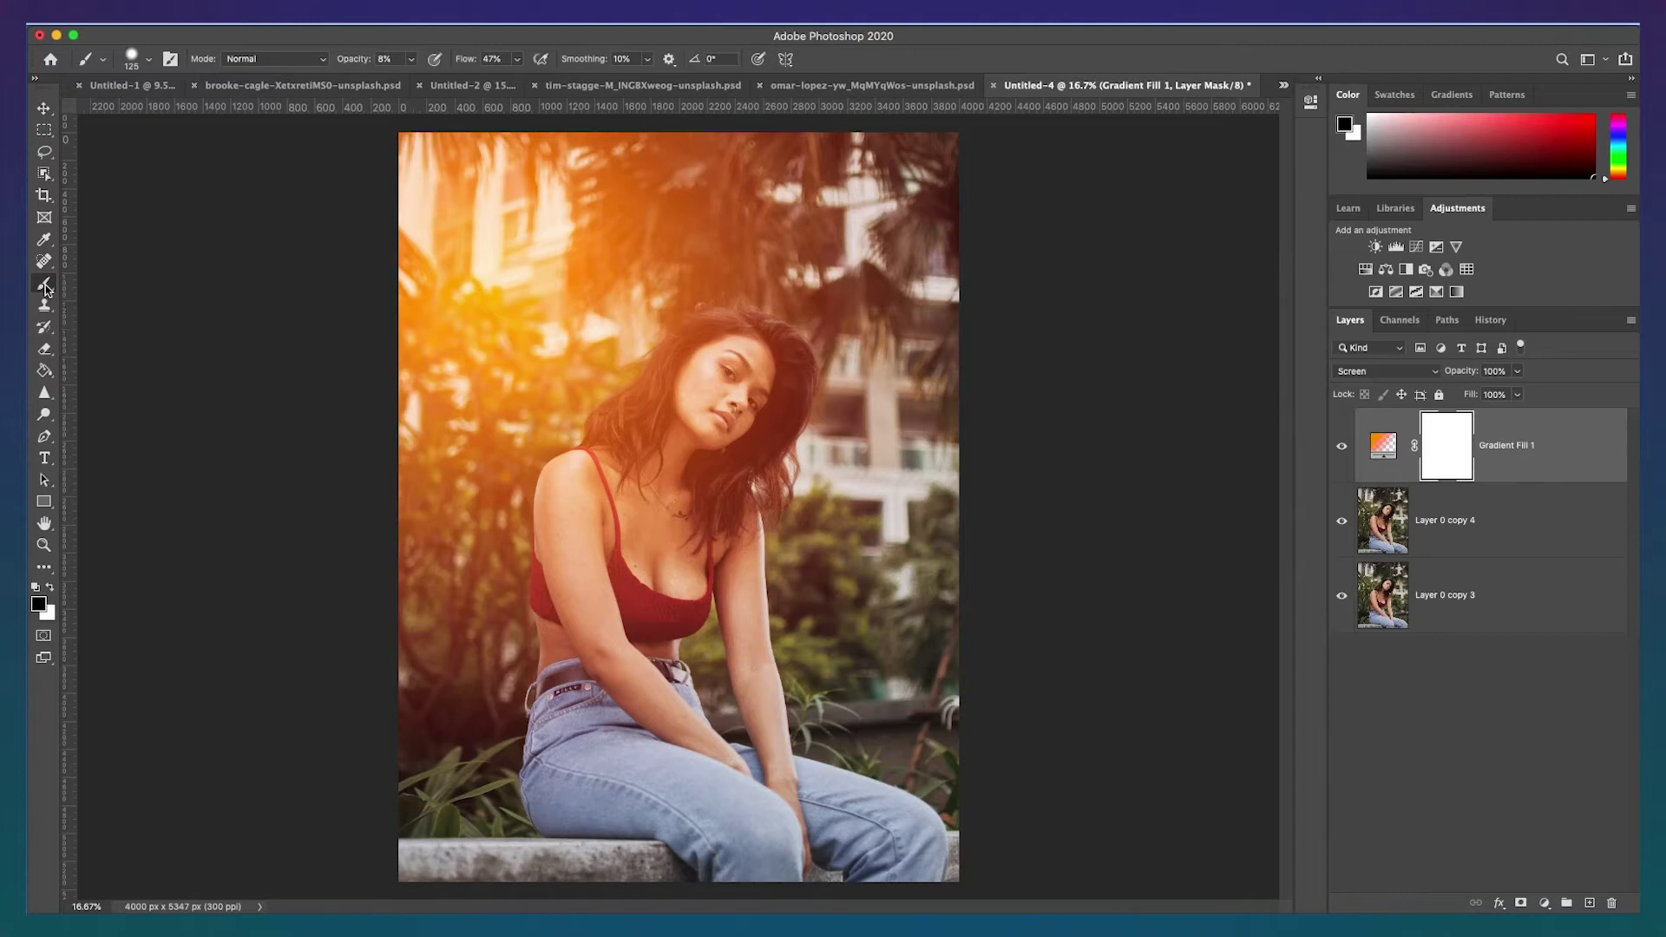
left_click(412, 60)
left_click_drag(415, 81, 418, 81)
key("bracketright")
key("bracketright")
key("bracketright")
key("bracketright")
key("bracketright")
key("bracketright")
key("bracketright")
mouse_move(701, 417)
left_mouse_down()
mouse_move(733, 382)
mouse_move(690, 386)
mouse_move(703, 399)
left_mouse_up()
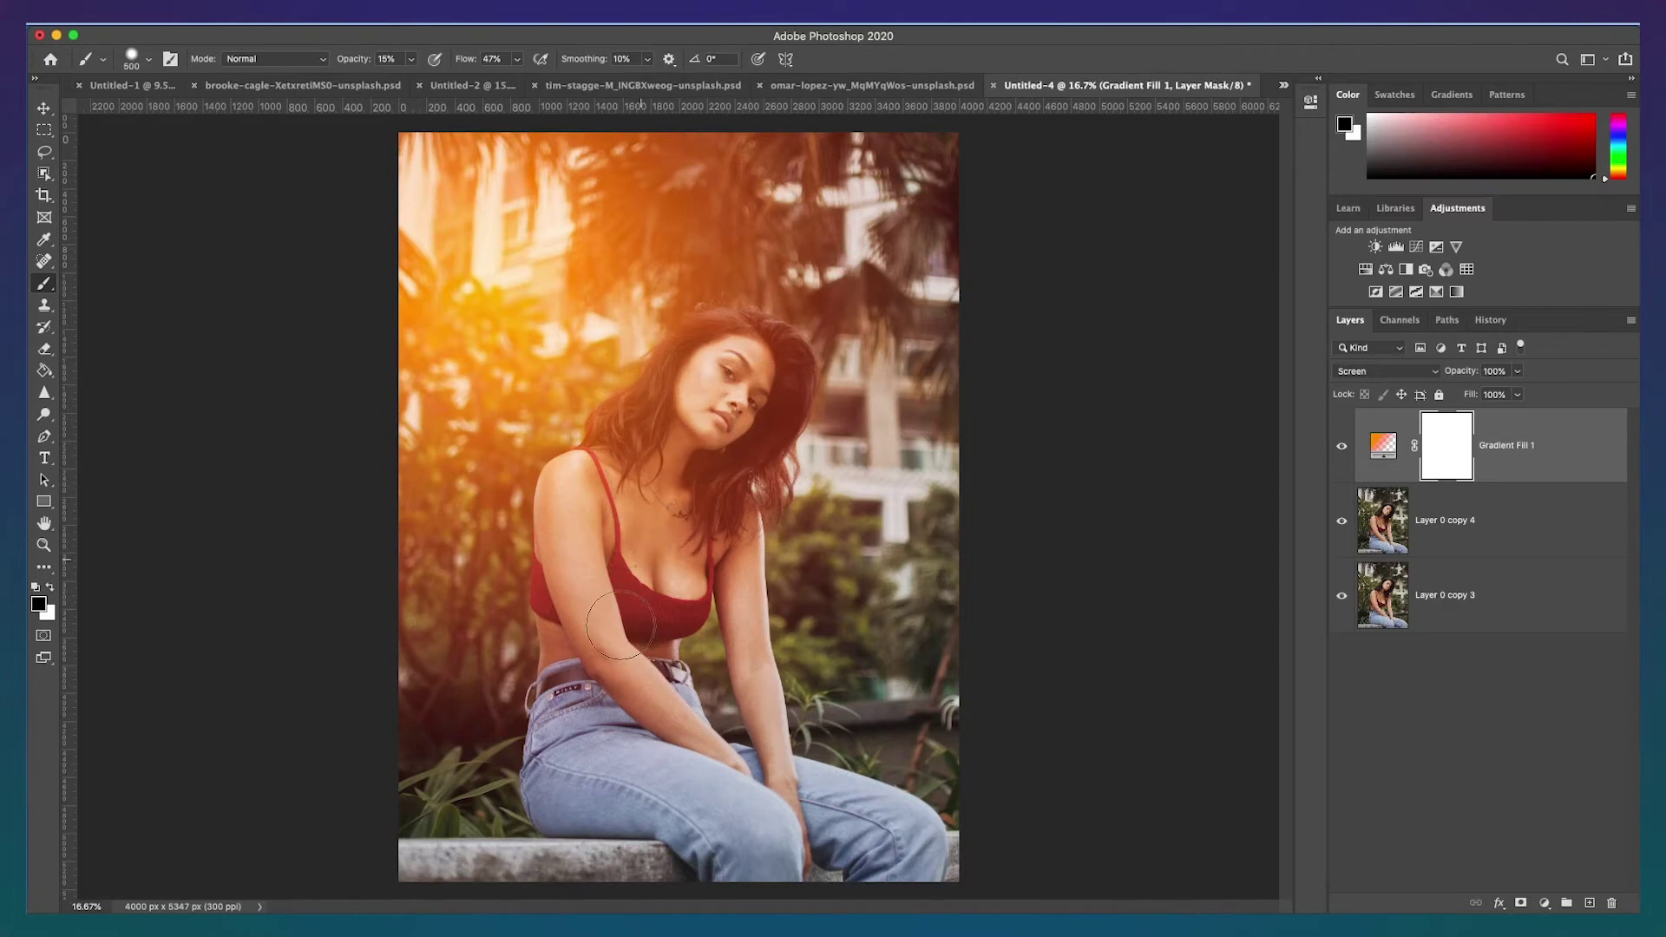
mouse_move(583, 532)
left_mouse_down()
mouse_move(598, 499)
mouse_move(665, 512)
mouse_move(663, 571)
mouse_move(709, 432)
left_mouse_up()
Try painting the mask over the face and neck at 50% brush opacity and undo the stroke.
left_click(410, 59)
left_click_drag(416, 78, 418, 79)
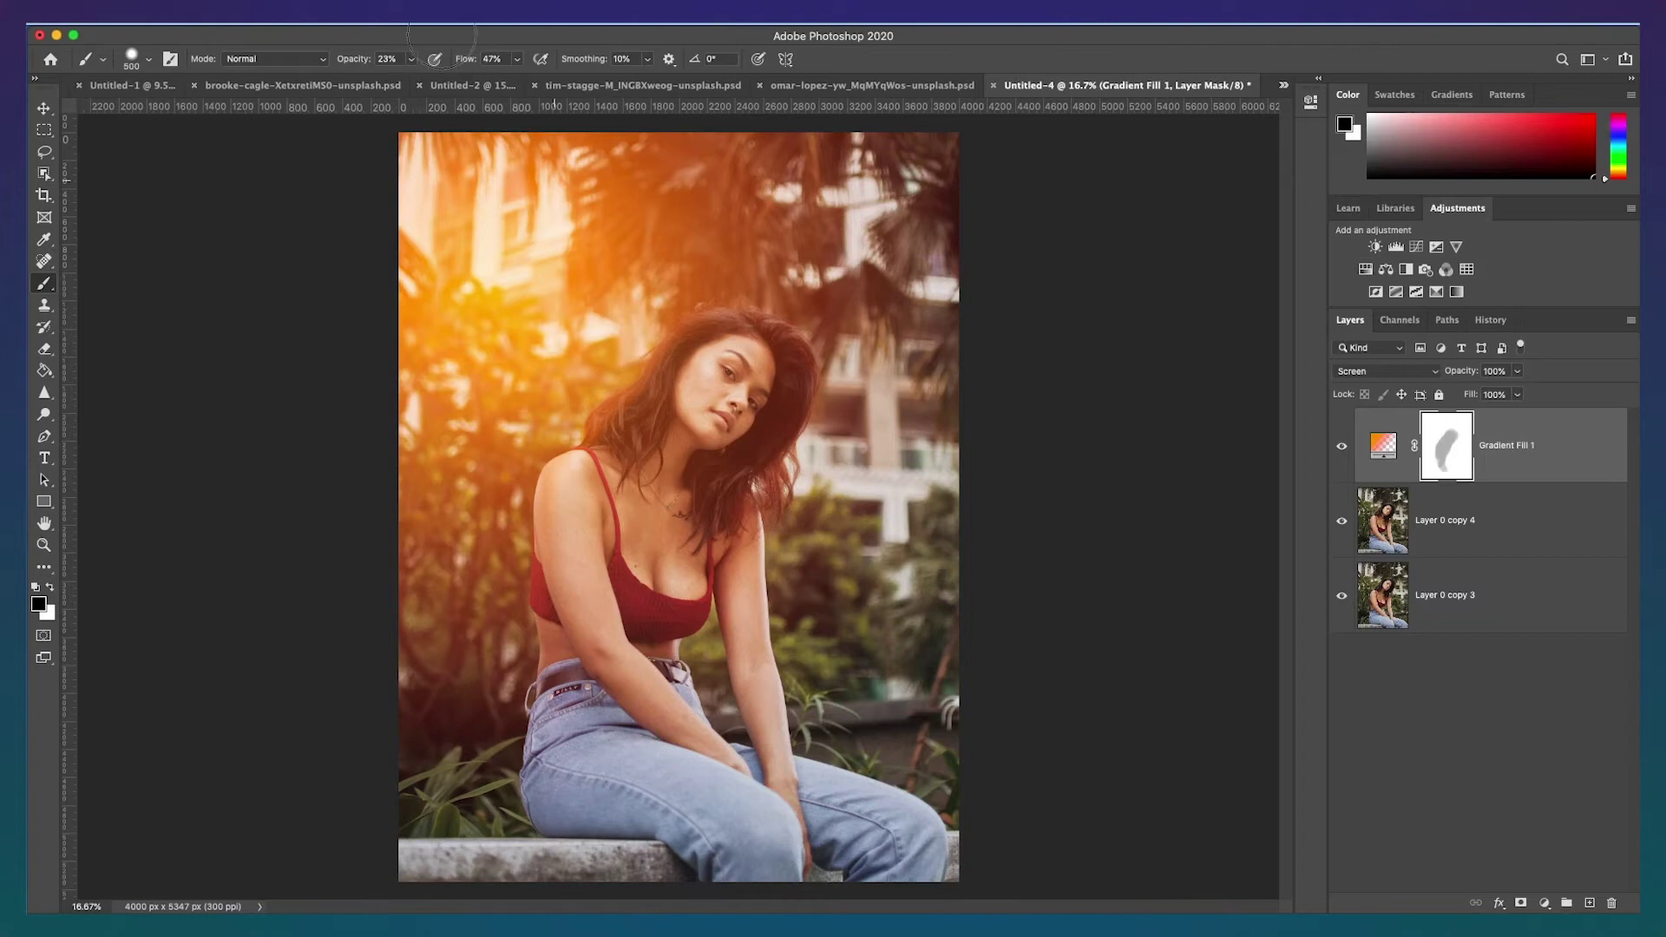
left_click_drag(411, 59, 420, 79)
key("5")
mouse_move(705, 400)
left_mouse_down()
mouse_move(720, 381)
mouse_move(694, 462)
mouse_move(763, 382)
mouse_move(768, 434)
mouse_move(703, 490)
mouse_move(759, 377)
mouse_move(684, 504)
left_mouse_up()
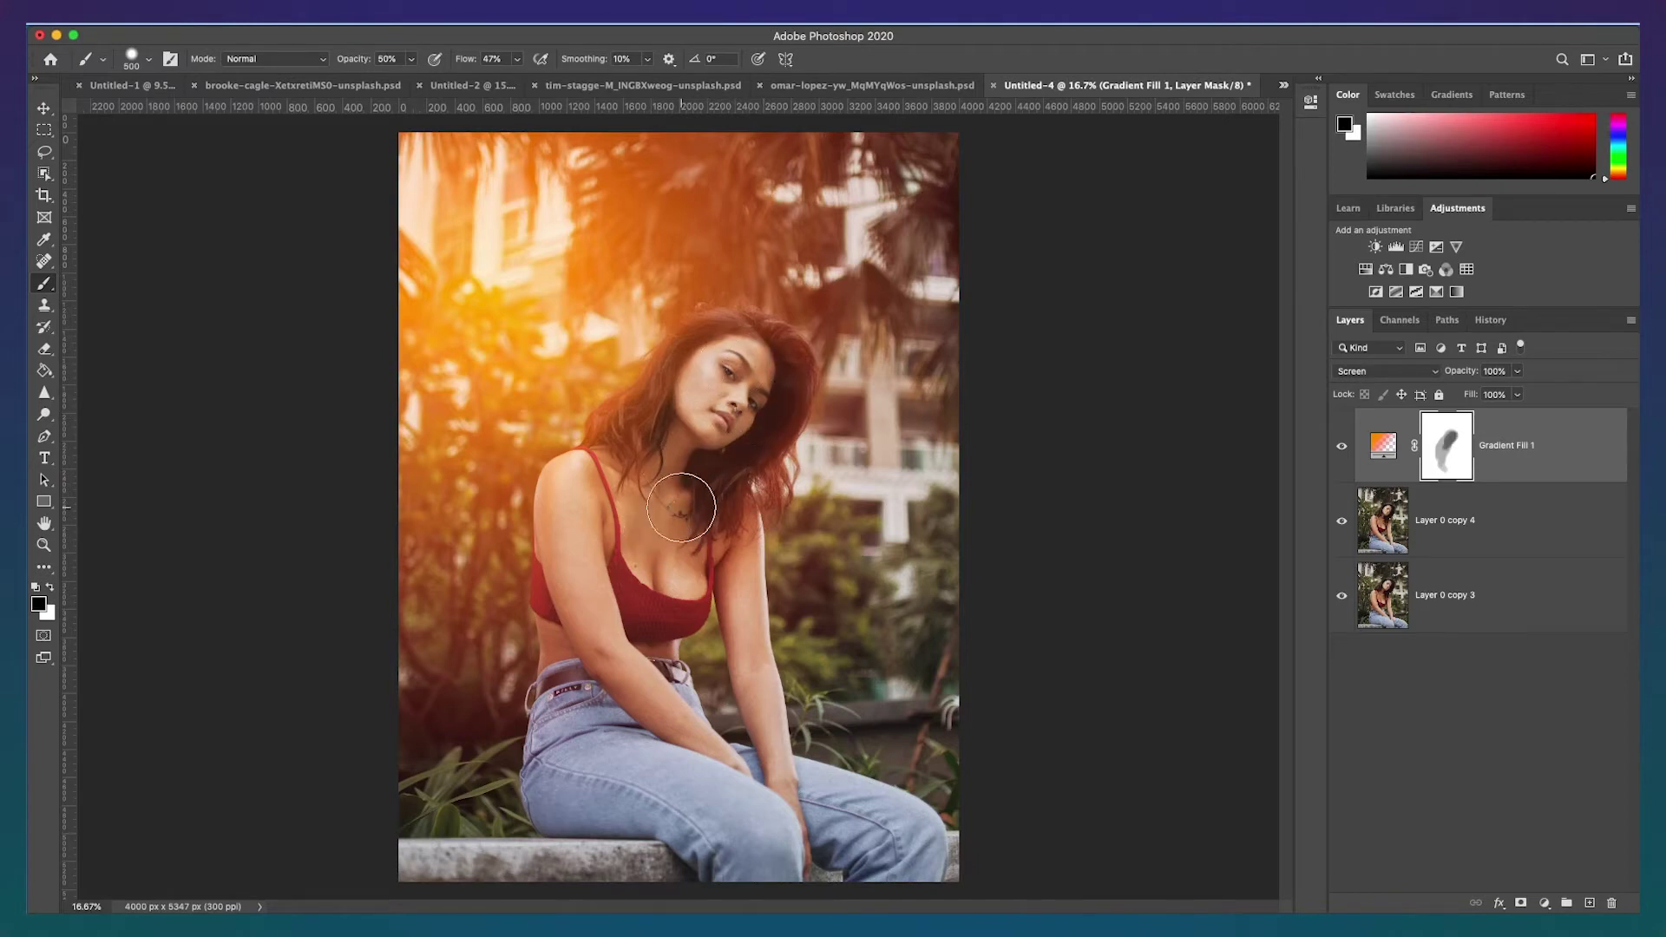
key("super+z")
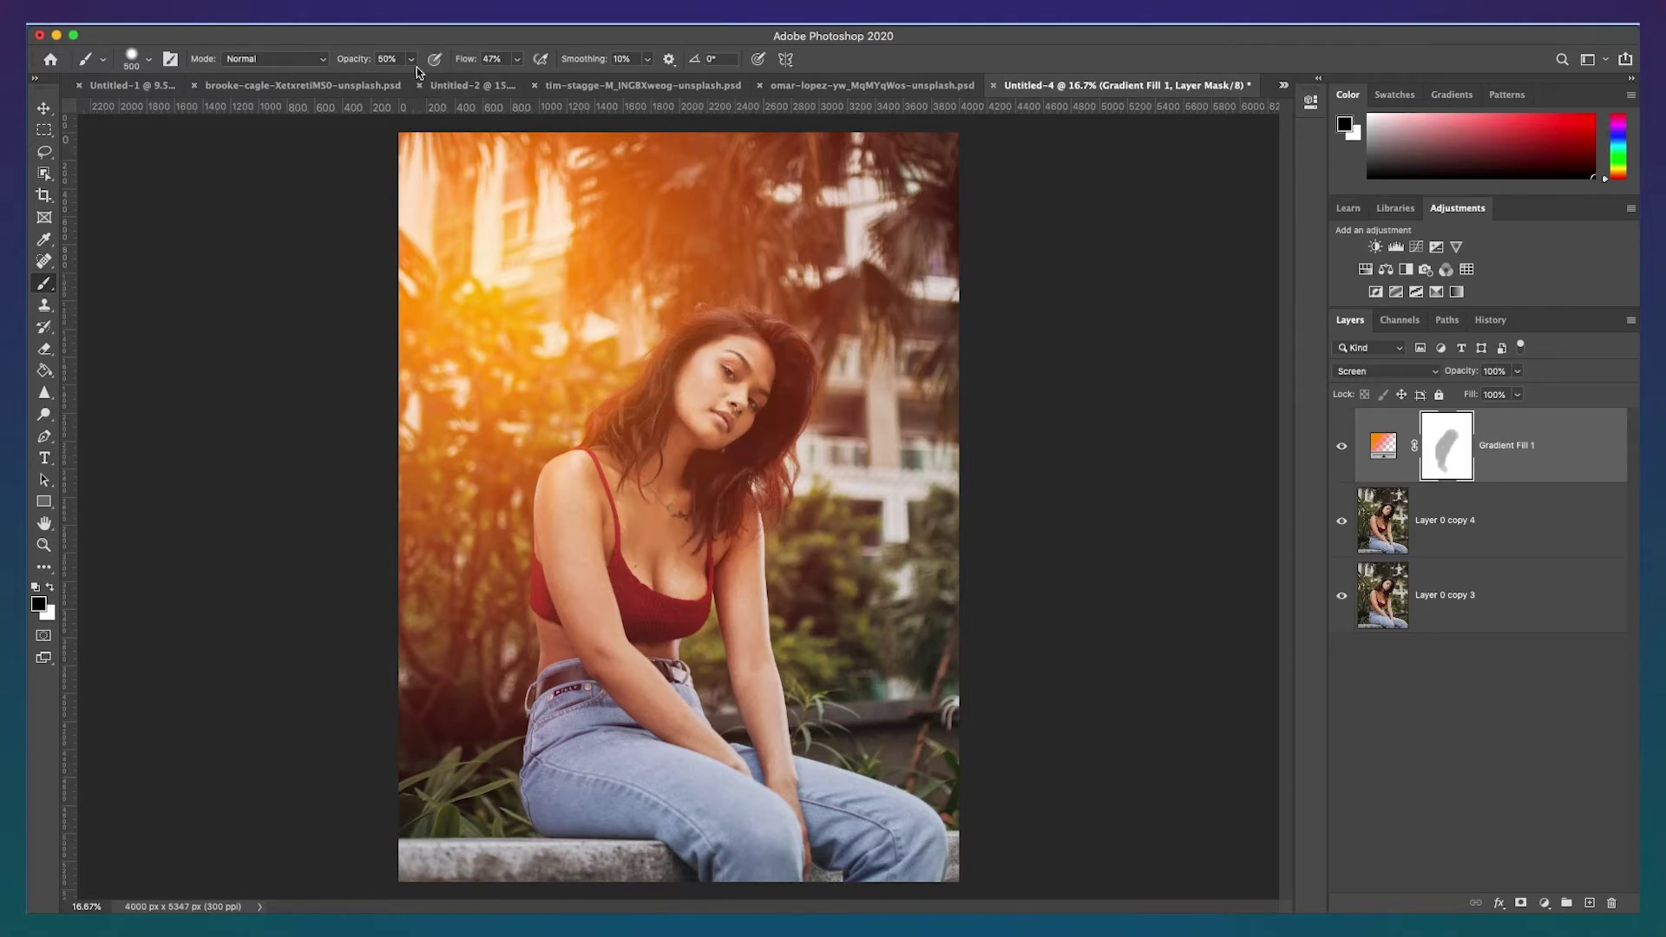
Paint the gradient fill's mask over the woman's face, chest and torso with the brush opacity at 37%.
left_click_drag(411, 81, 401, 81)
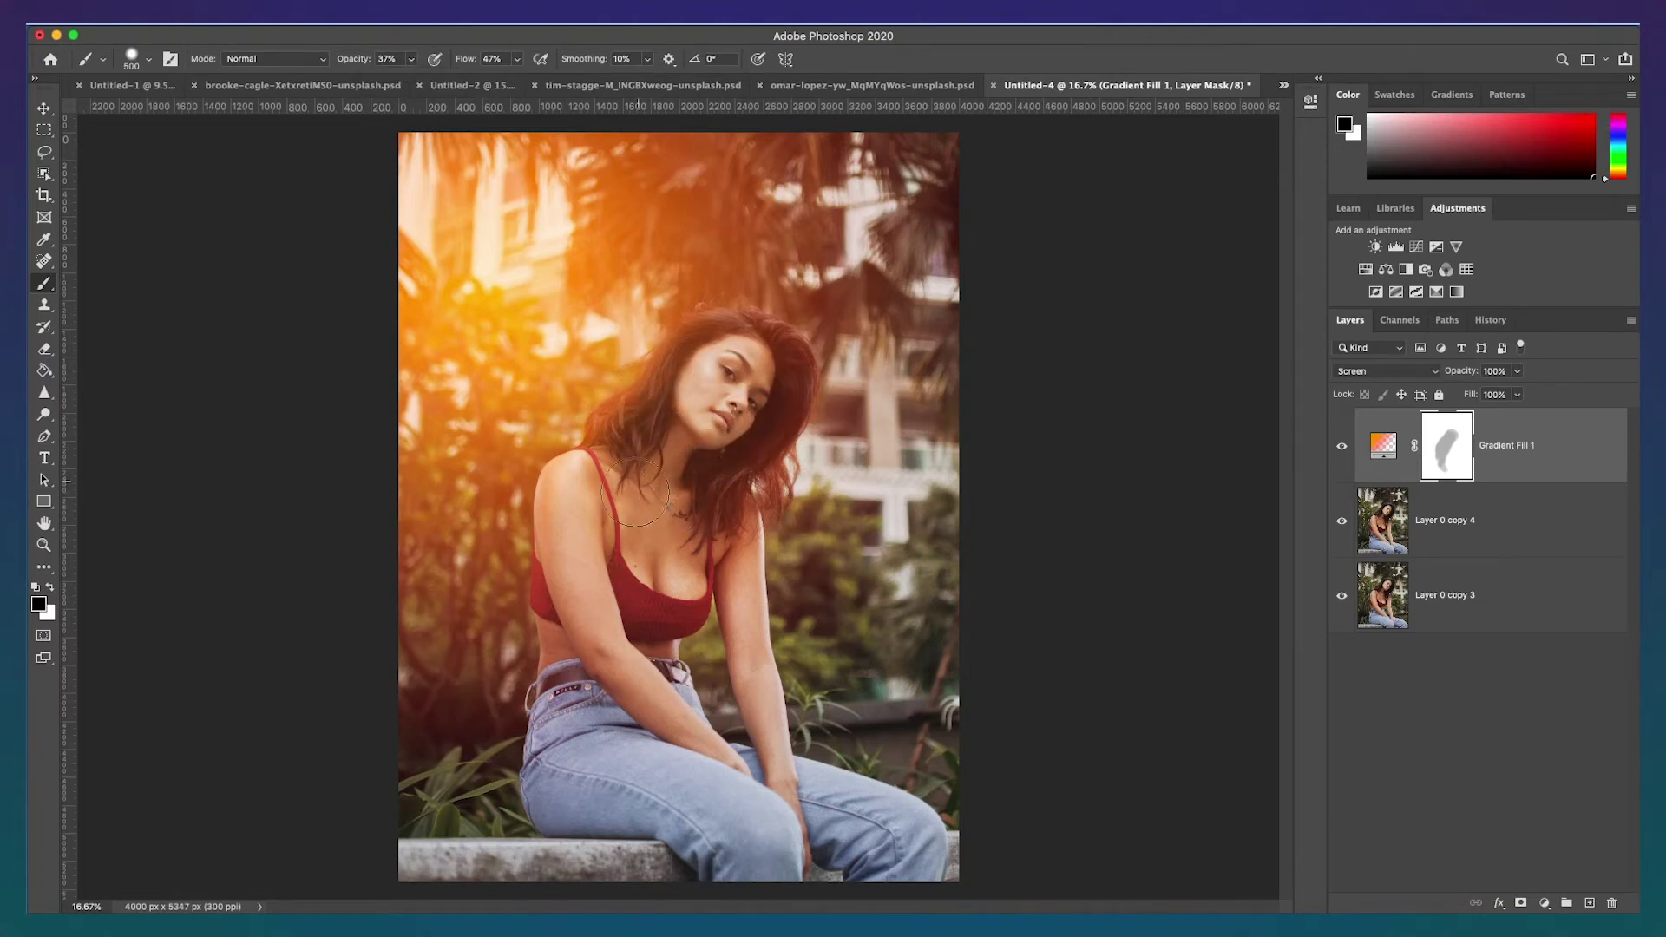
mouse_move(629, 466)
left_mouse_down()
mouse_move(721, 361)
mouse_move(762, 366)
mouse_move(639, 560)
mouse_move(702, 413)
mouse_move(731, 378)
mouse_move(670, 481)
mouse_move(694, 488)
mouse_move(740, 427)
mouse_move(711, 470)
mouse_move(714, 510)
mouse_move(765, 399)
left_mouse_up()
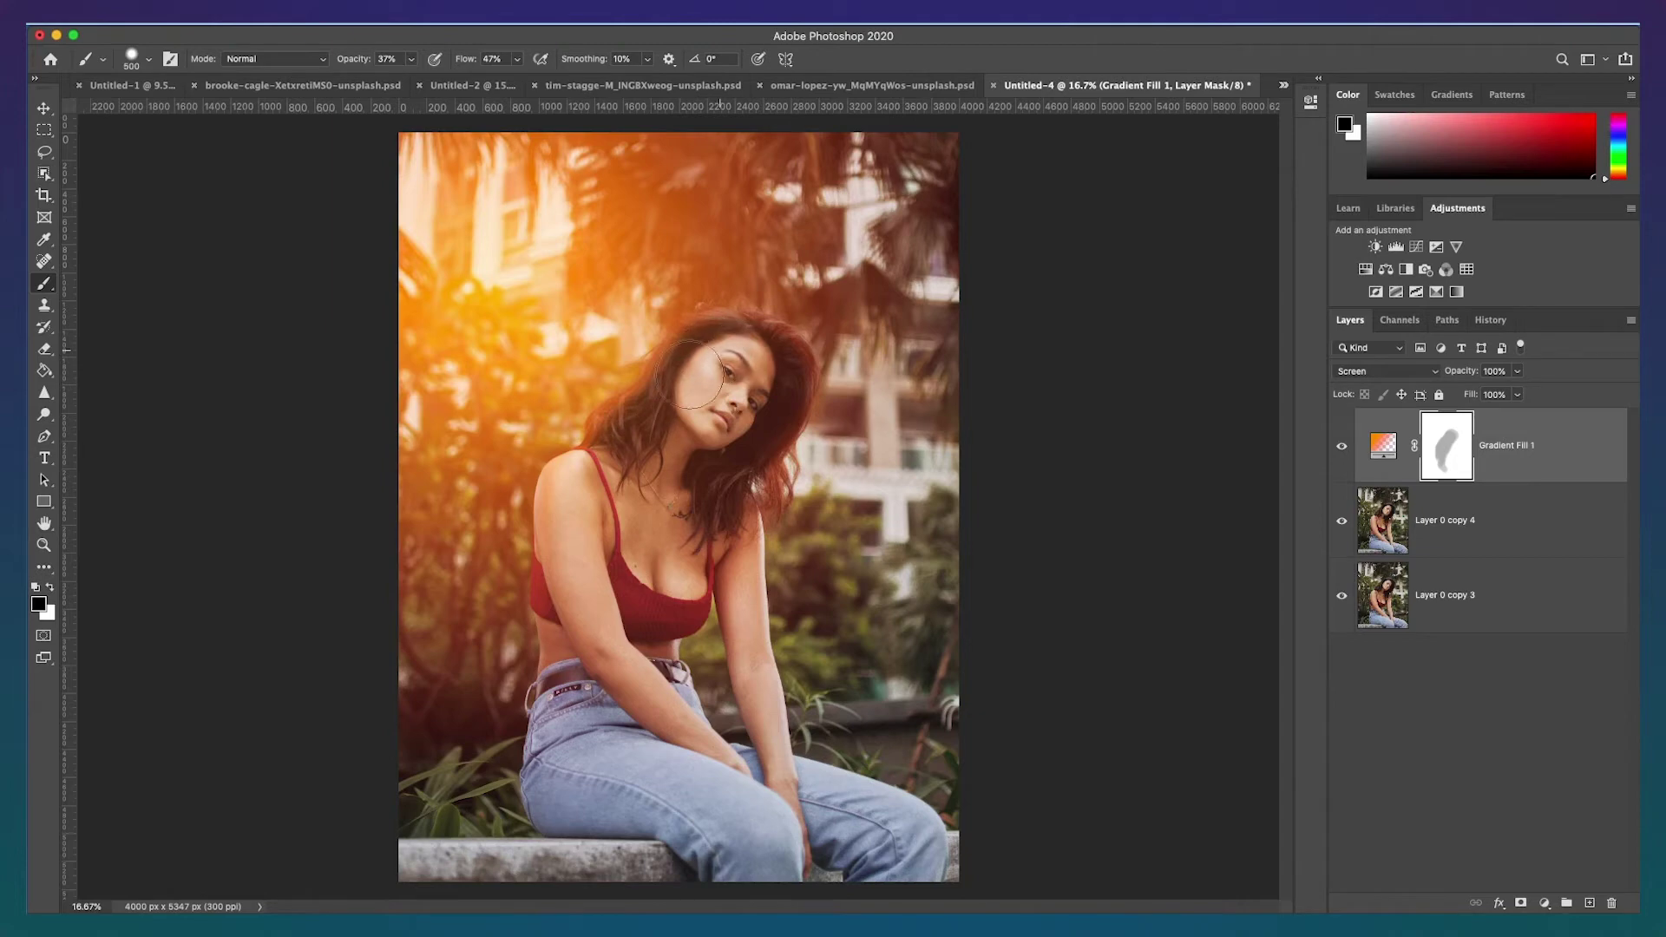
mouse_move(616, 449)
left_mouse_down()
mouse_move(756, 410)
mouse_move(779, 373)
mouse_move(655, 526)
mouse_move(667, 654)
left_mouse_up()
Add a Gradient Map adjustment layer and place it directly beneath the gradient fill layer.
left_click(1544, 903)
left_click(1550, 855)
left_click_drag(1488, 464, 1485, 543)
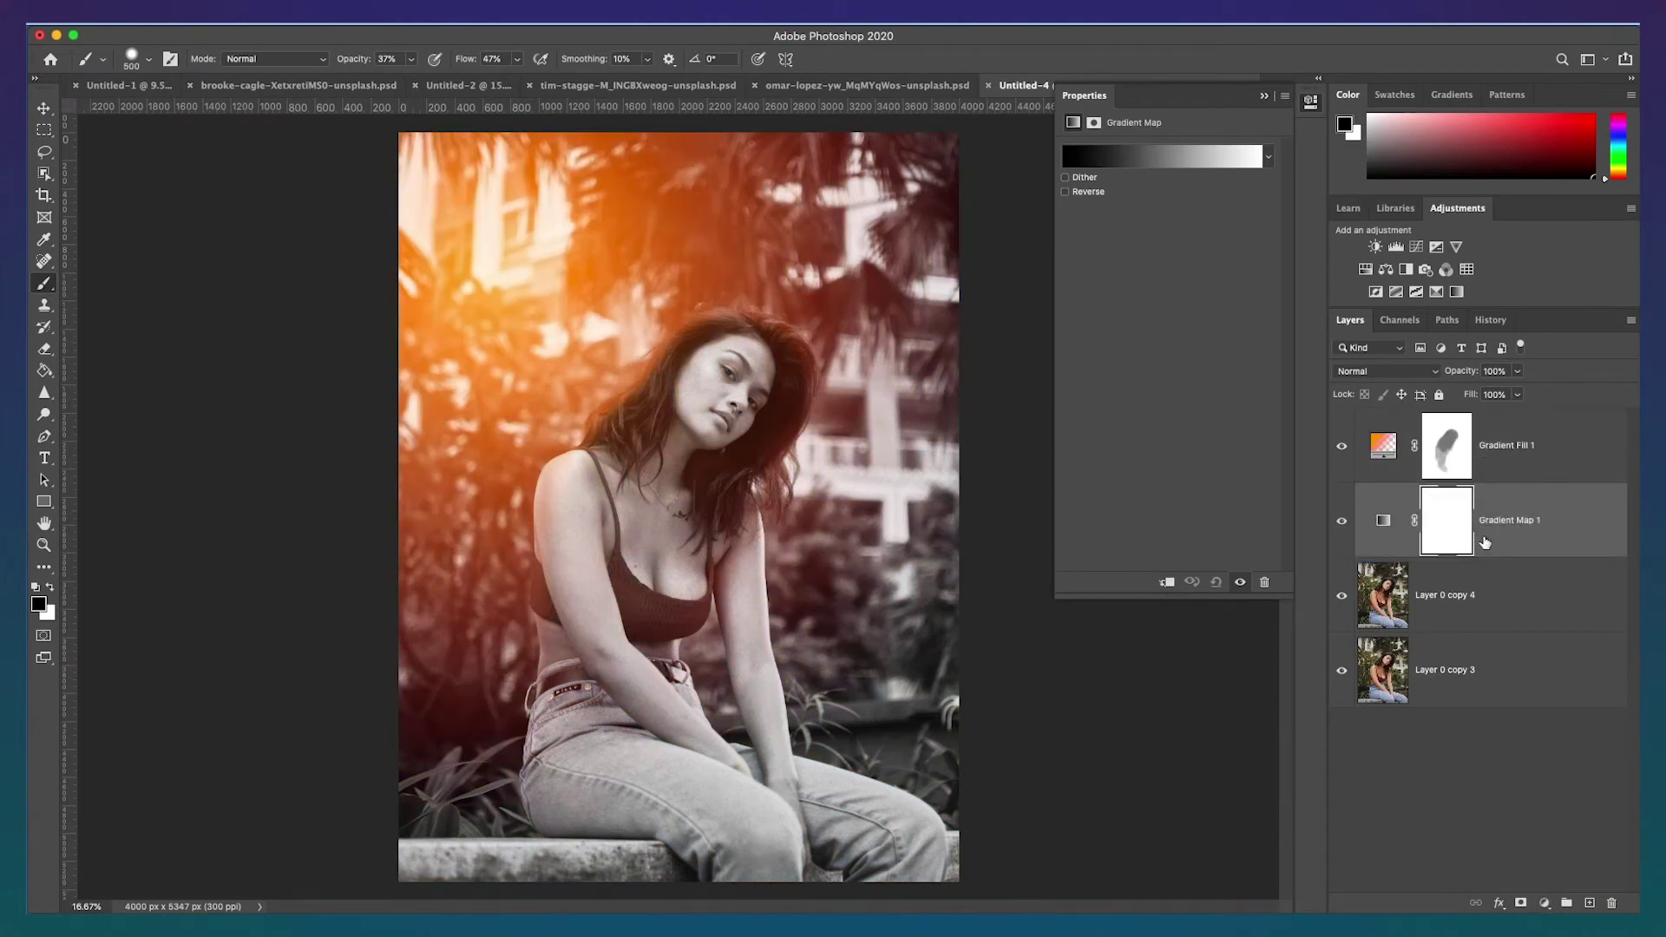
Edit the gradient map's gradient and change its black colour stop to a slightly darkened saturated red.
left_click(1174, 167)
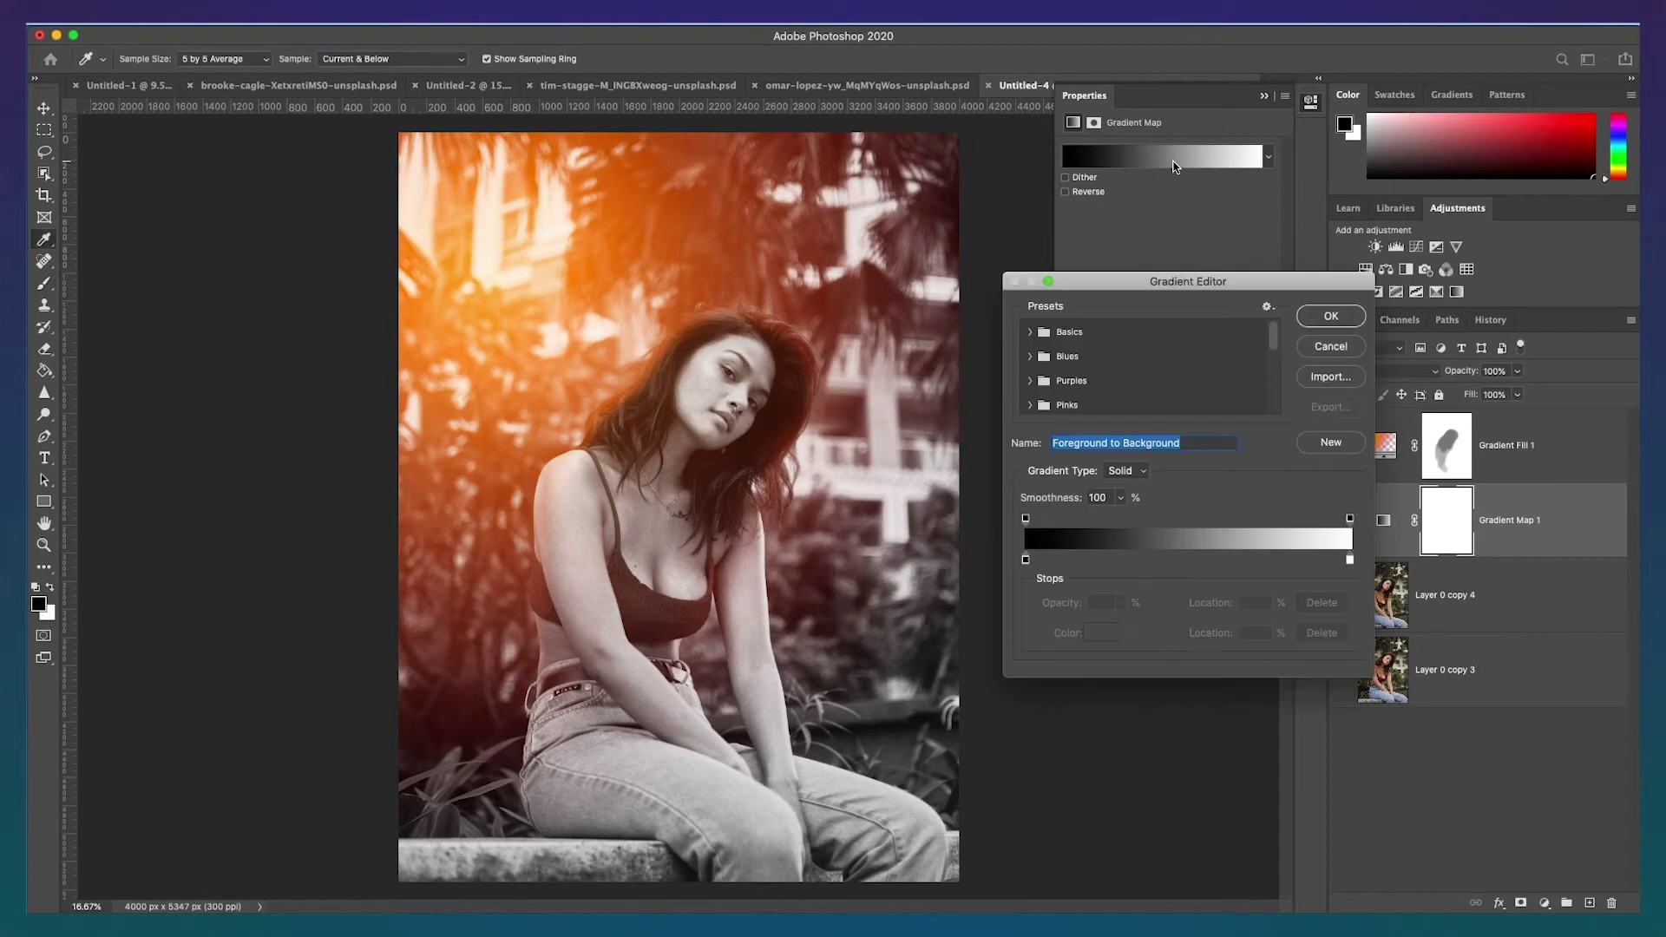
double_click(1025, 561)
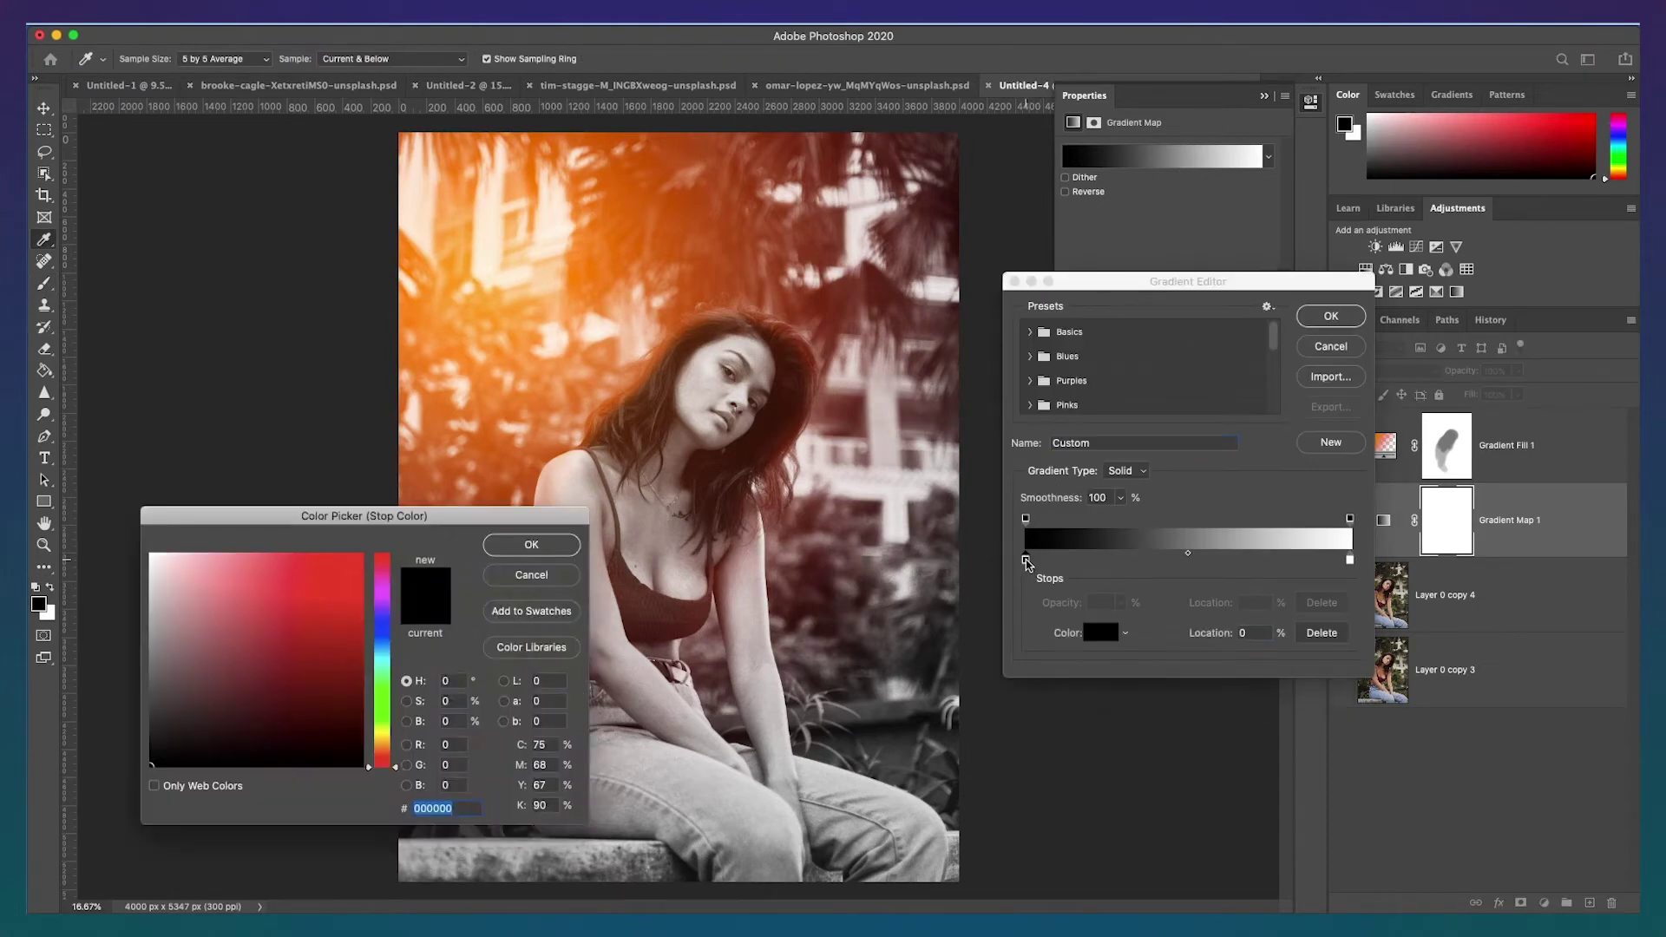
left_click(356, 571)
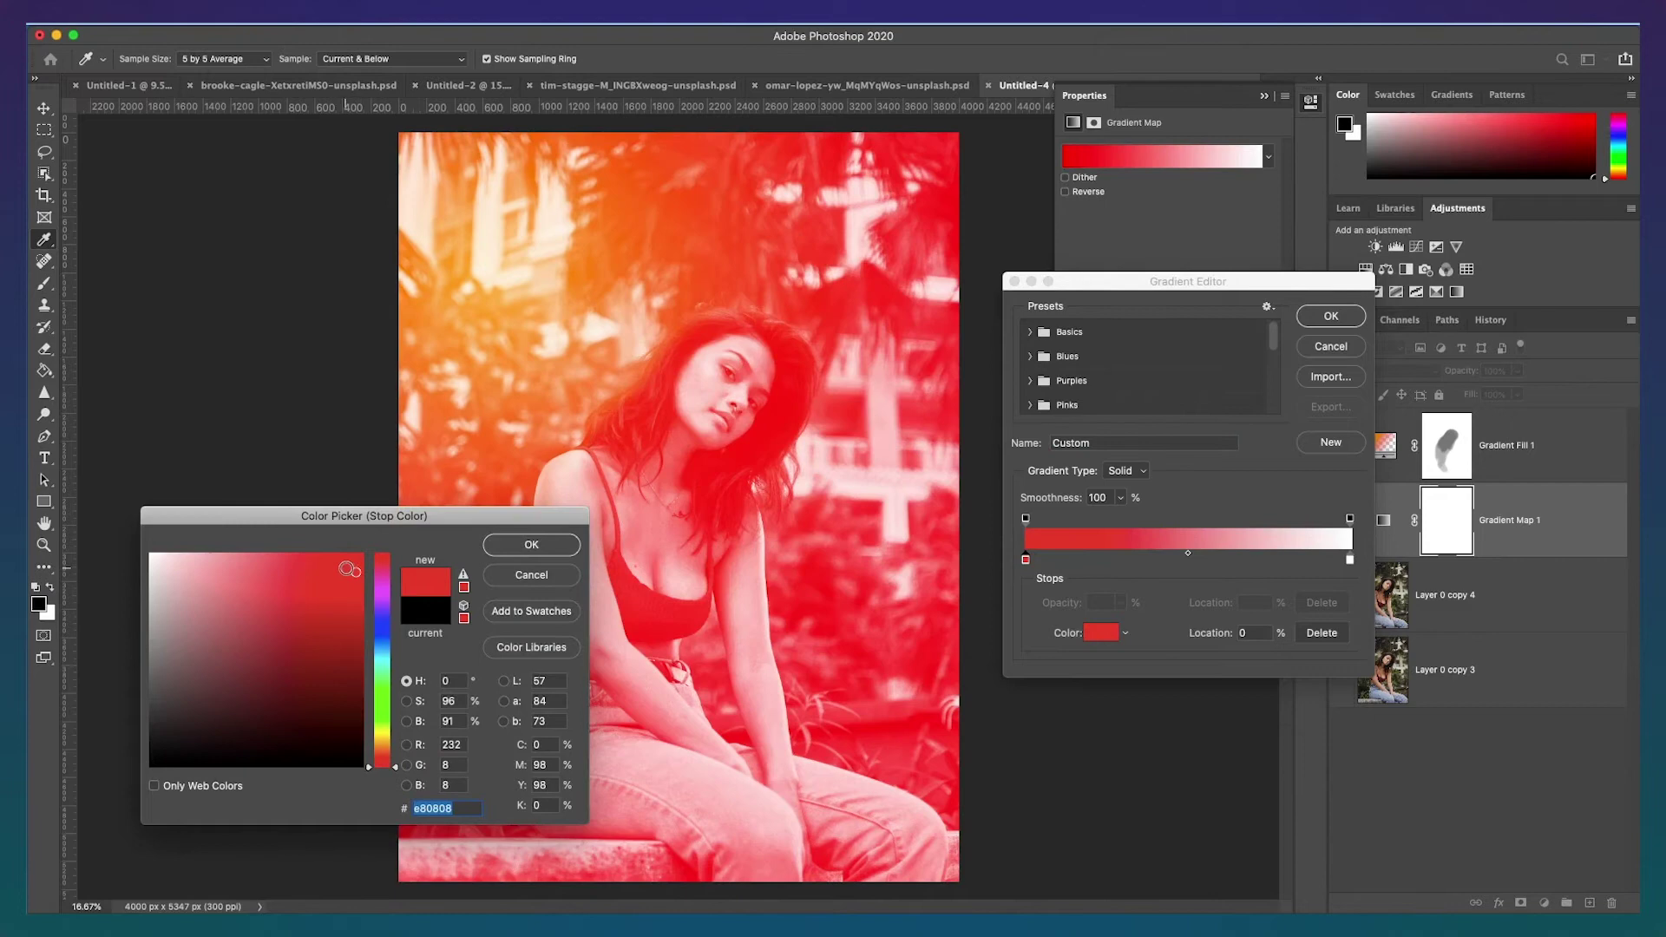
left_click_drag(349, 570, 354, 613)
left_click(555, 543)
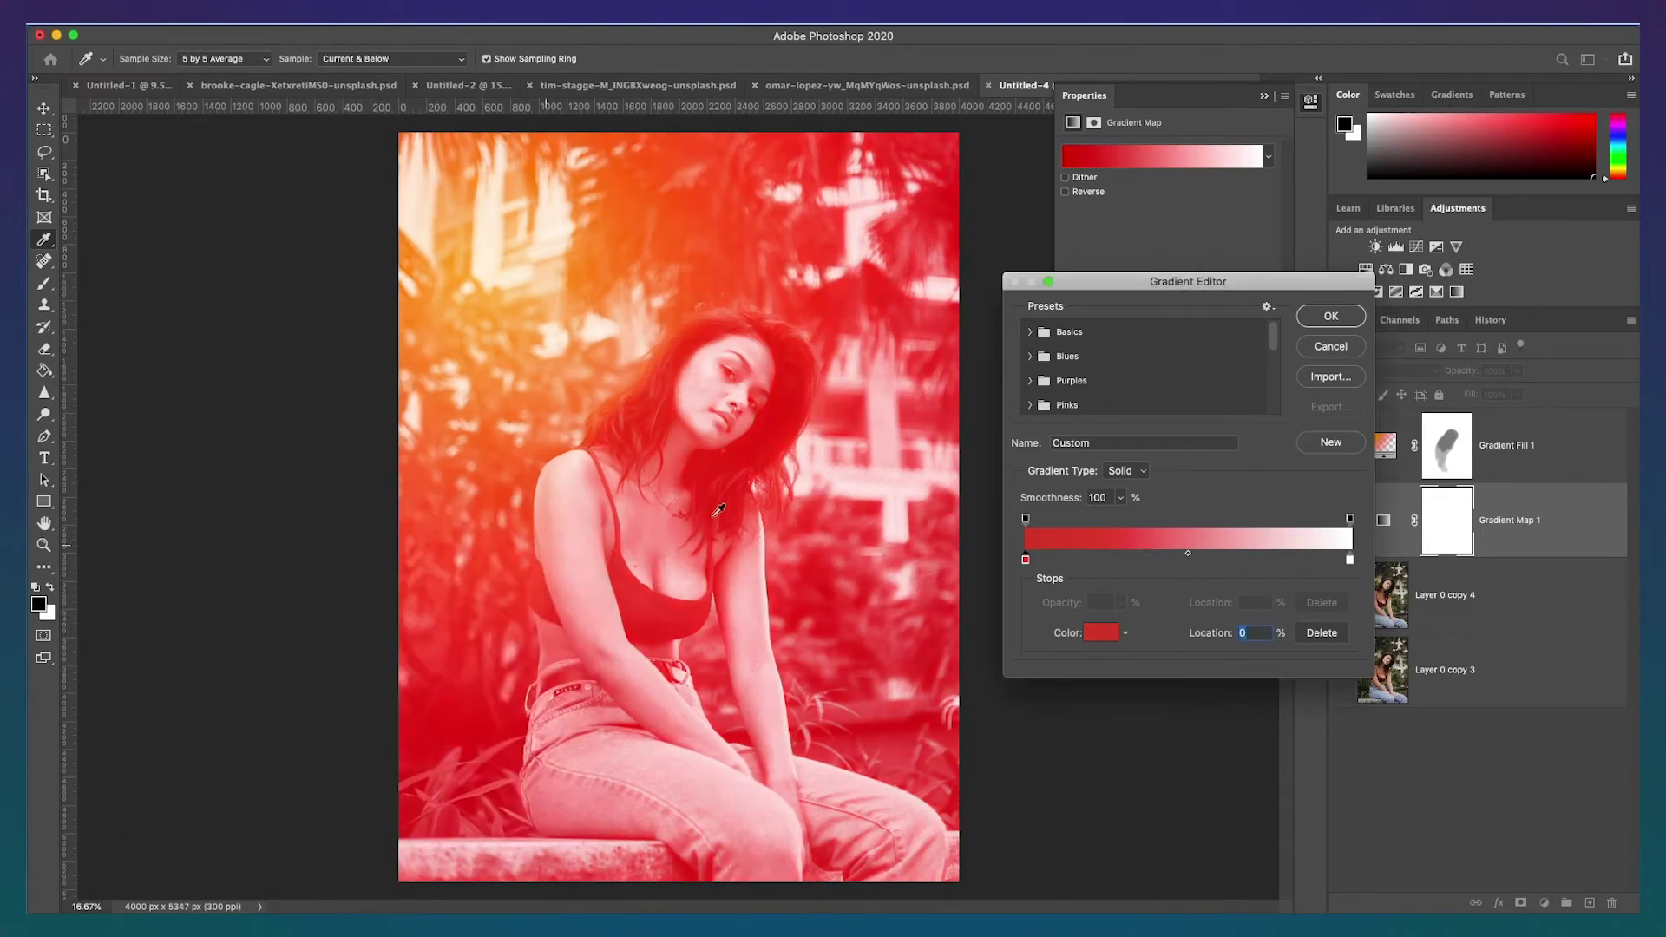
Change the gradient map's white colour stop to orange ee8c2d and accept the gradient.
double_click(1350, 559)
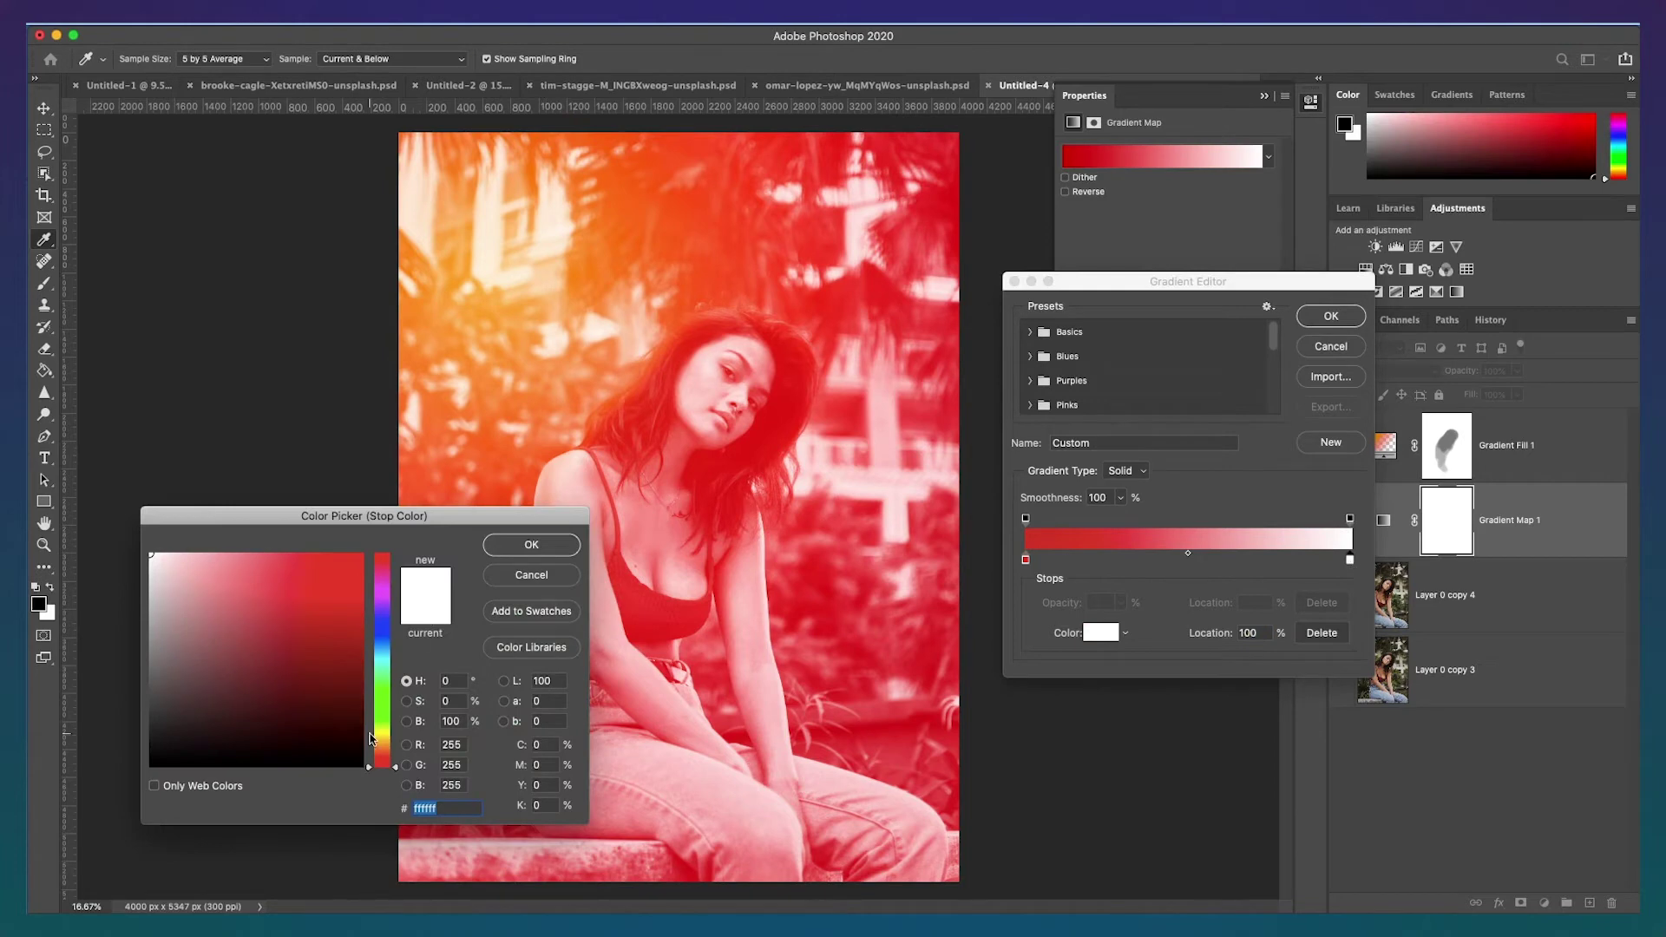
left_click_drag(385, 753, 385, 750)
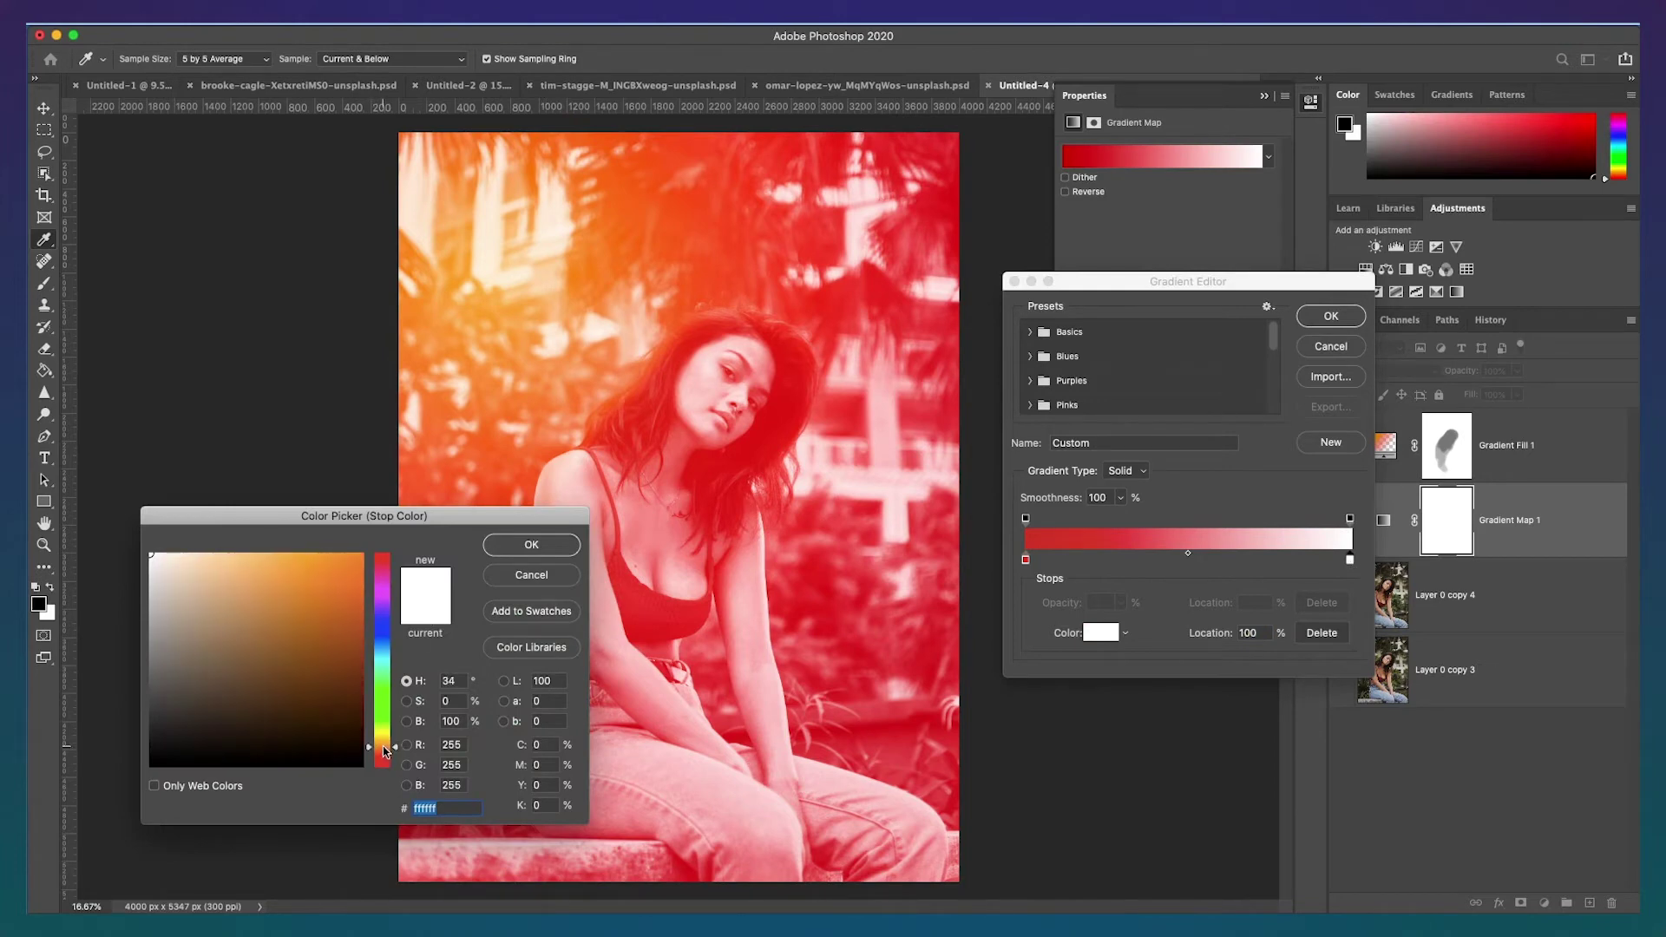
left_click_drag(356, 632, 323, 567)
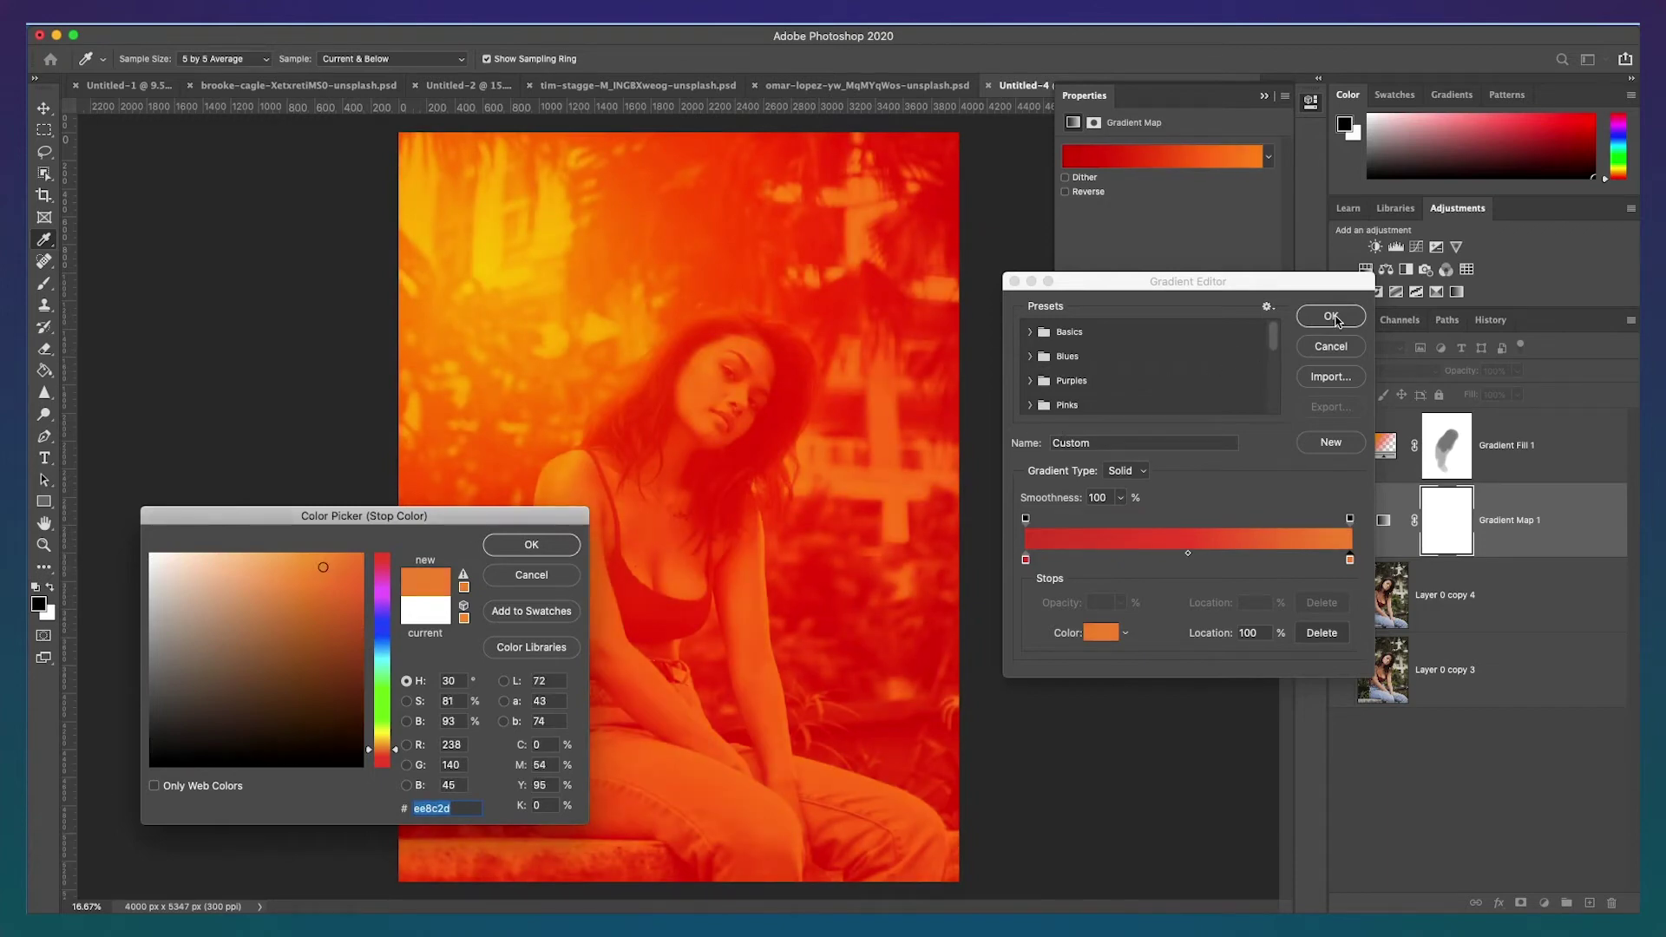
left_click(546, 553)
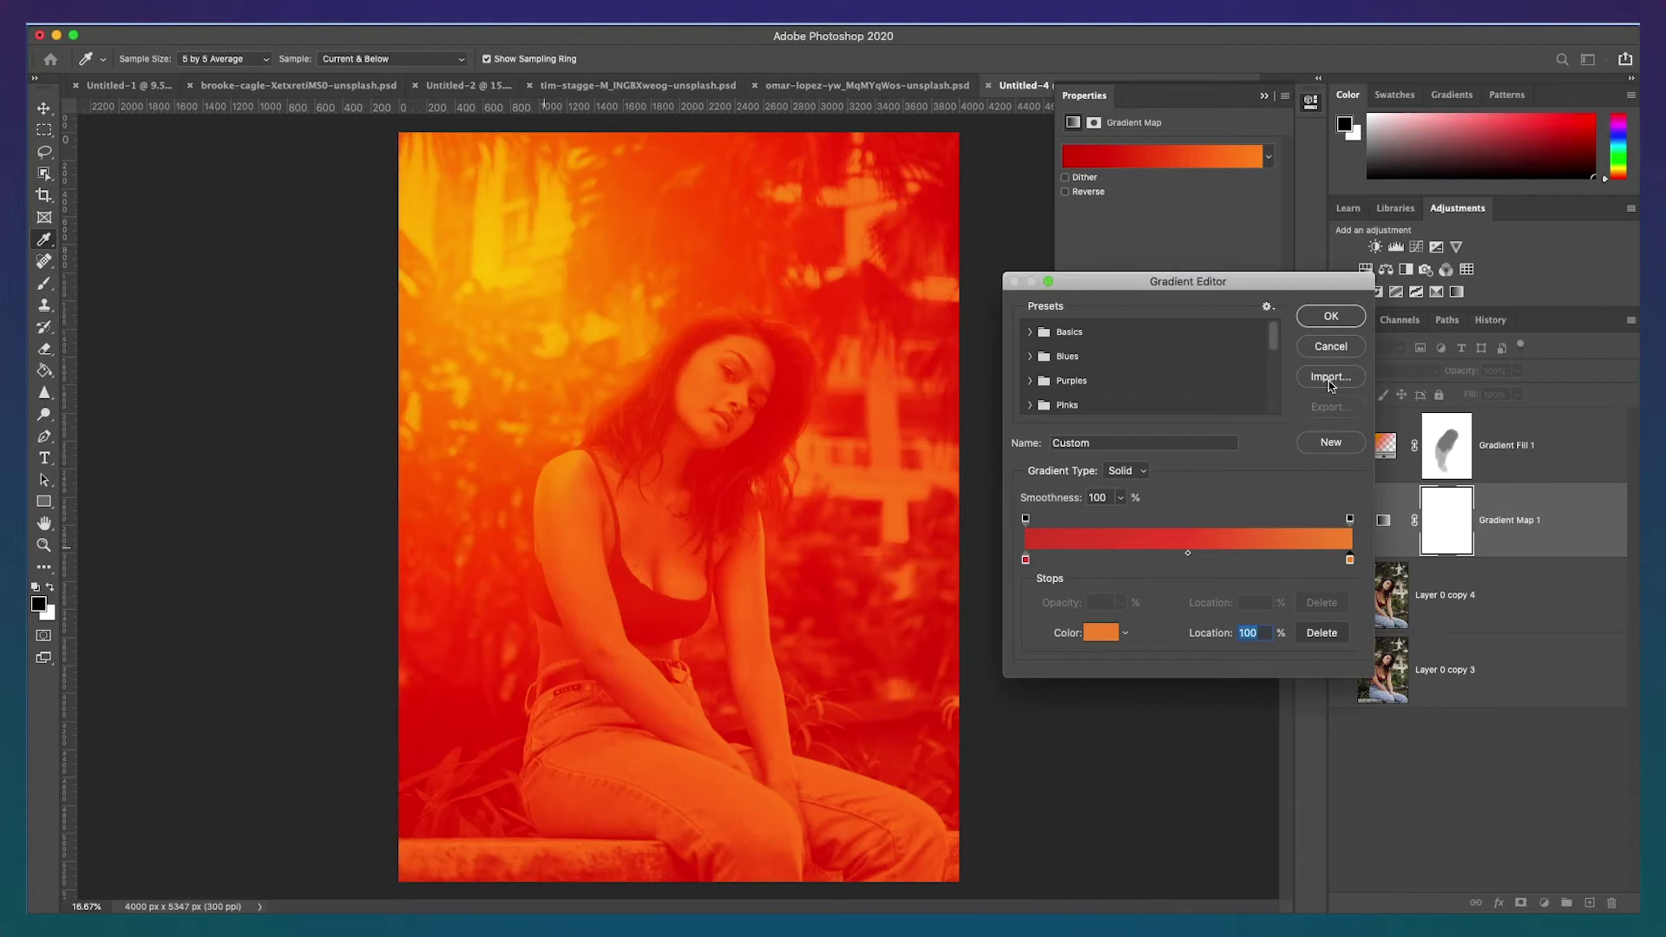
left_click(1331, 317)
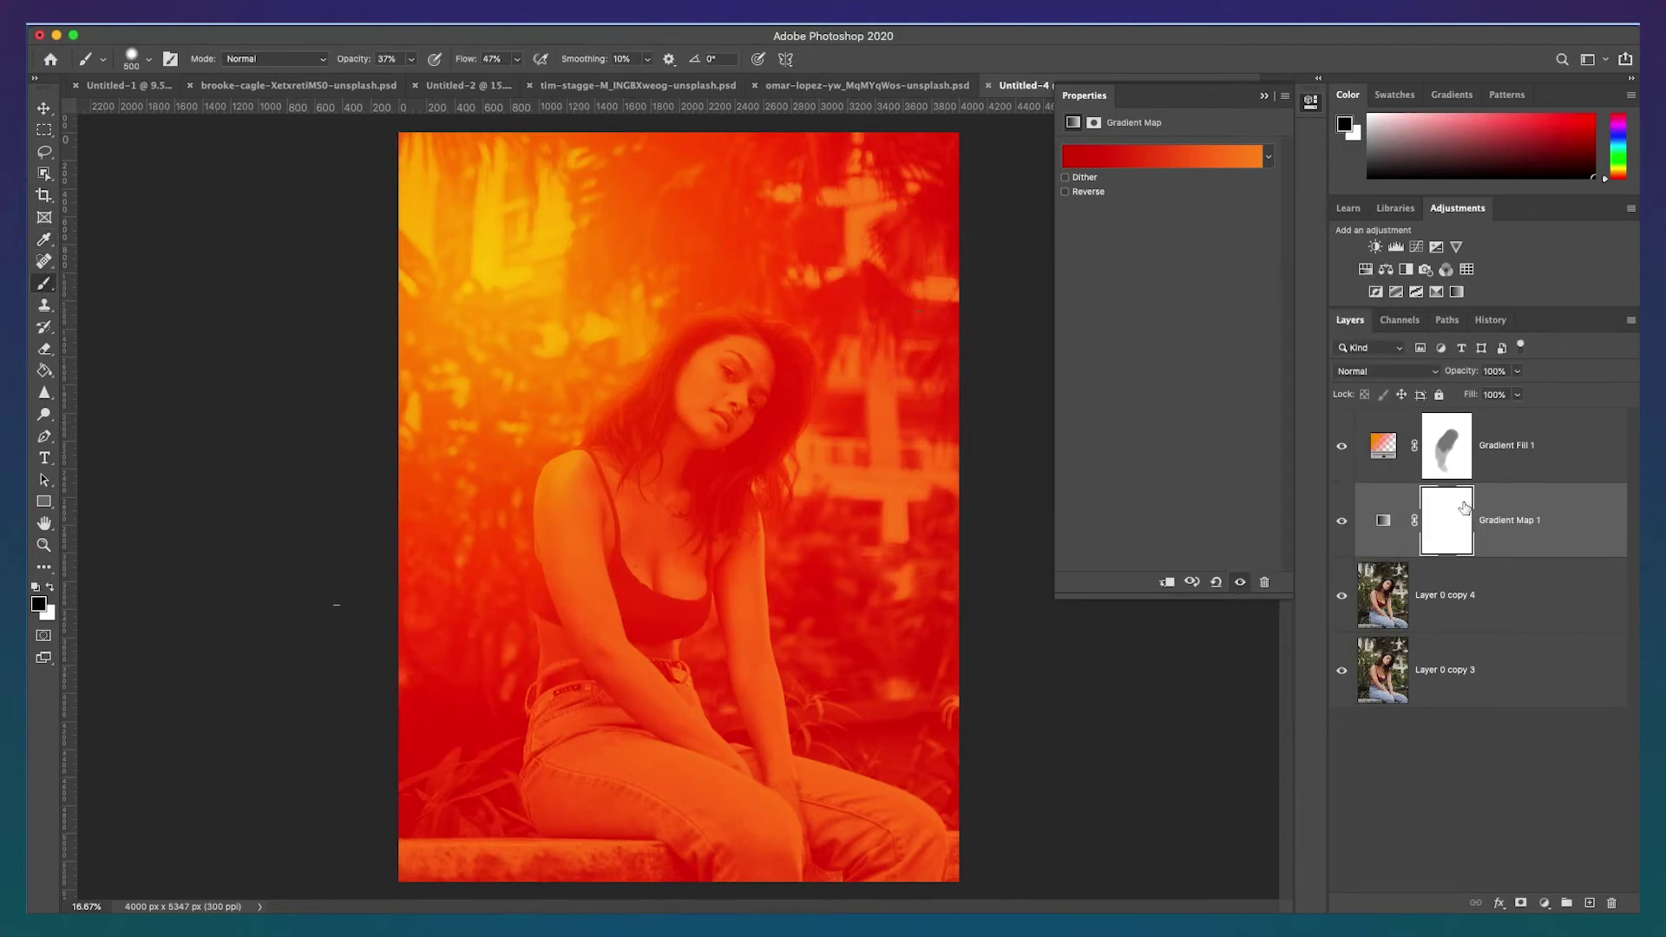
Set the gradient map layer's blend mode to Soft Light and its opacity to 32%.
left_click(1436, 379)
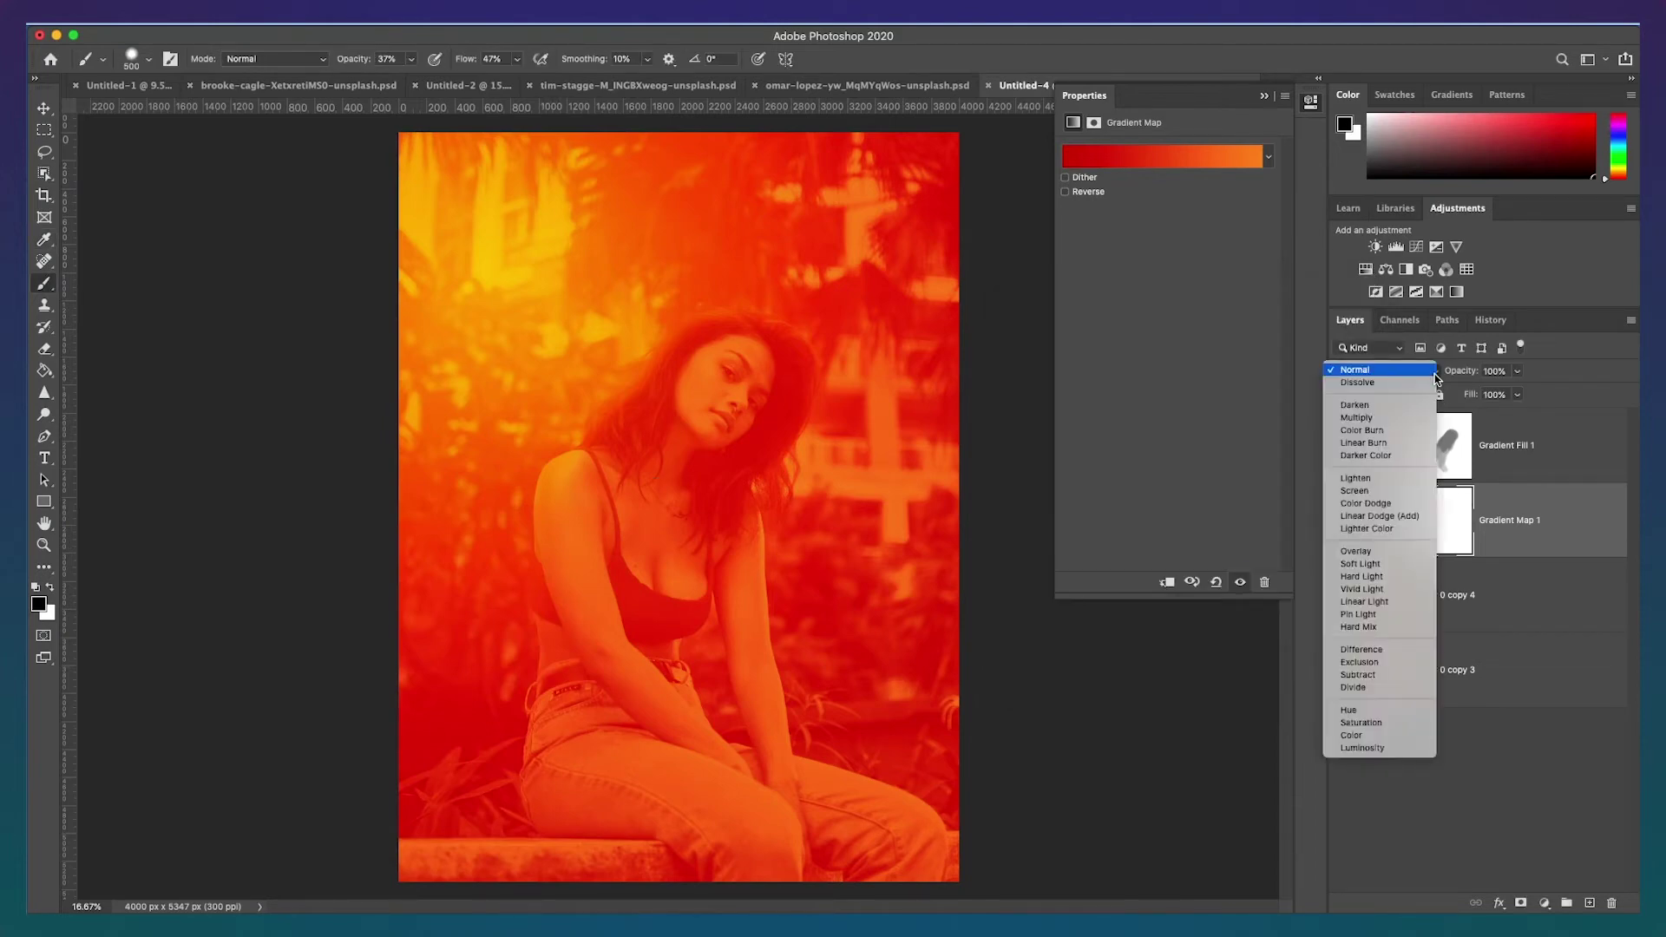
left_click(1362, 565)
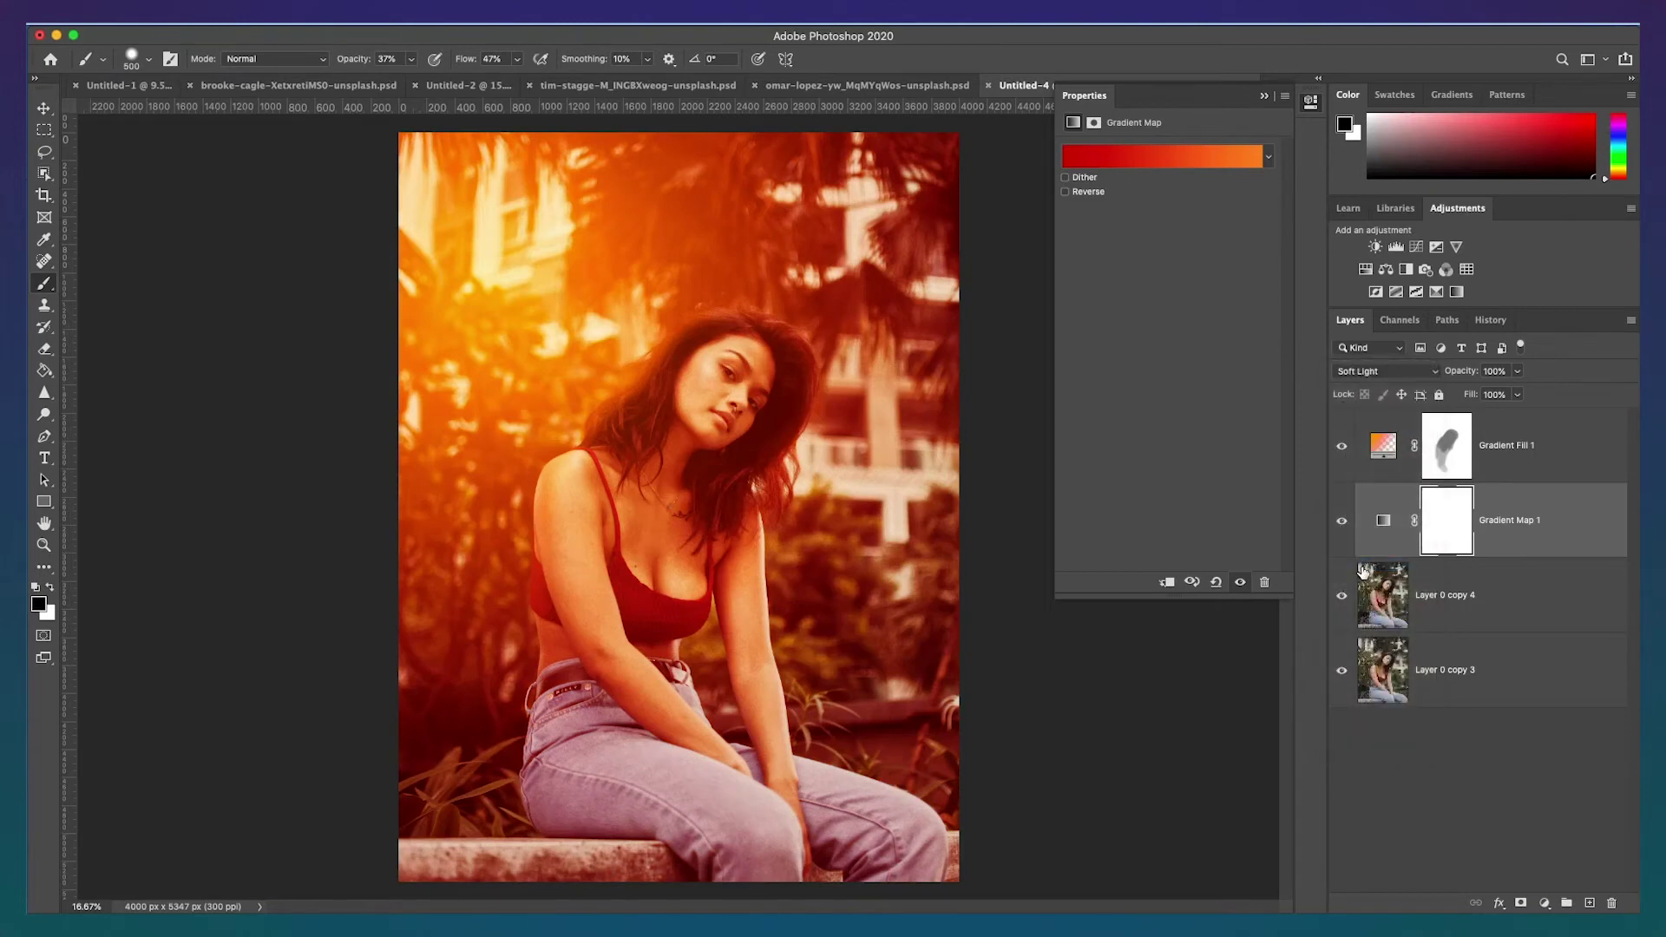
left_click(1518, 373)
left_click(1488, 392)
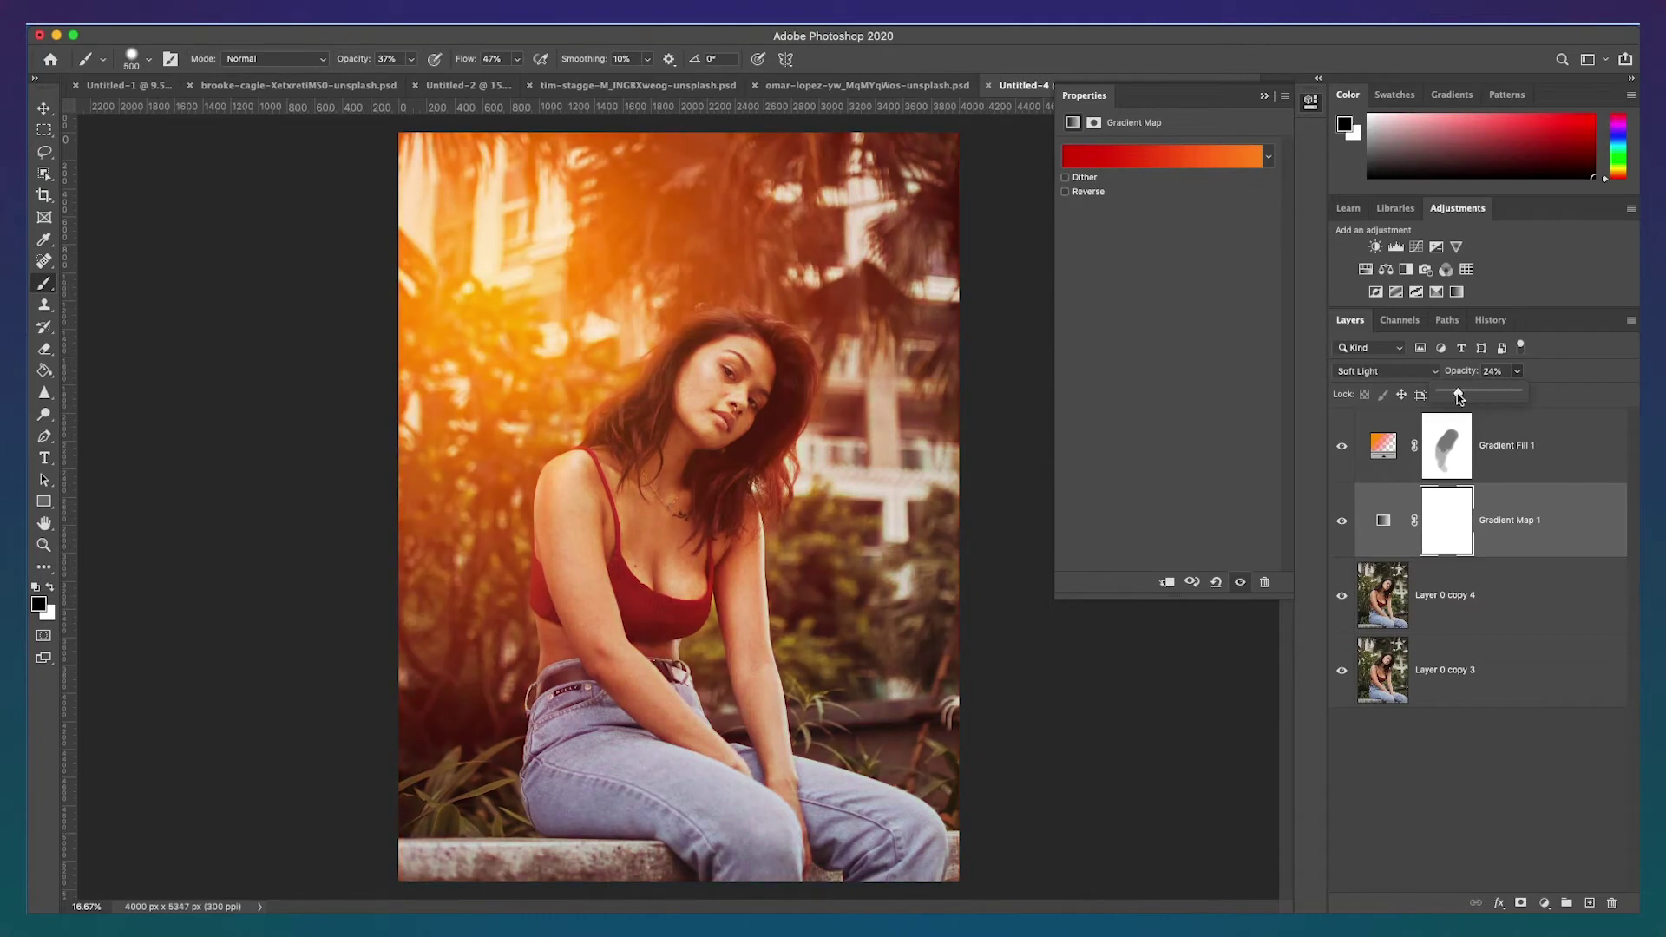
left_click_drag(1449, 393, 1453, 393)
Paint black on the gradient map's layer mask over the woman's face and upper body at 12% brush opacity.
left_click(1443, 525)
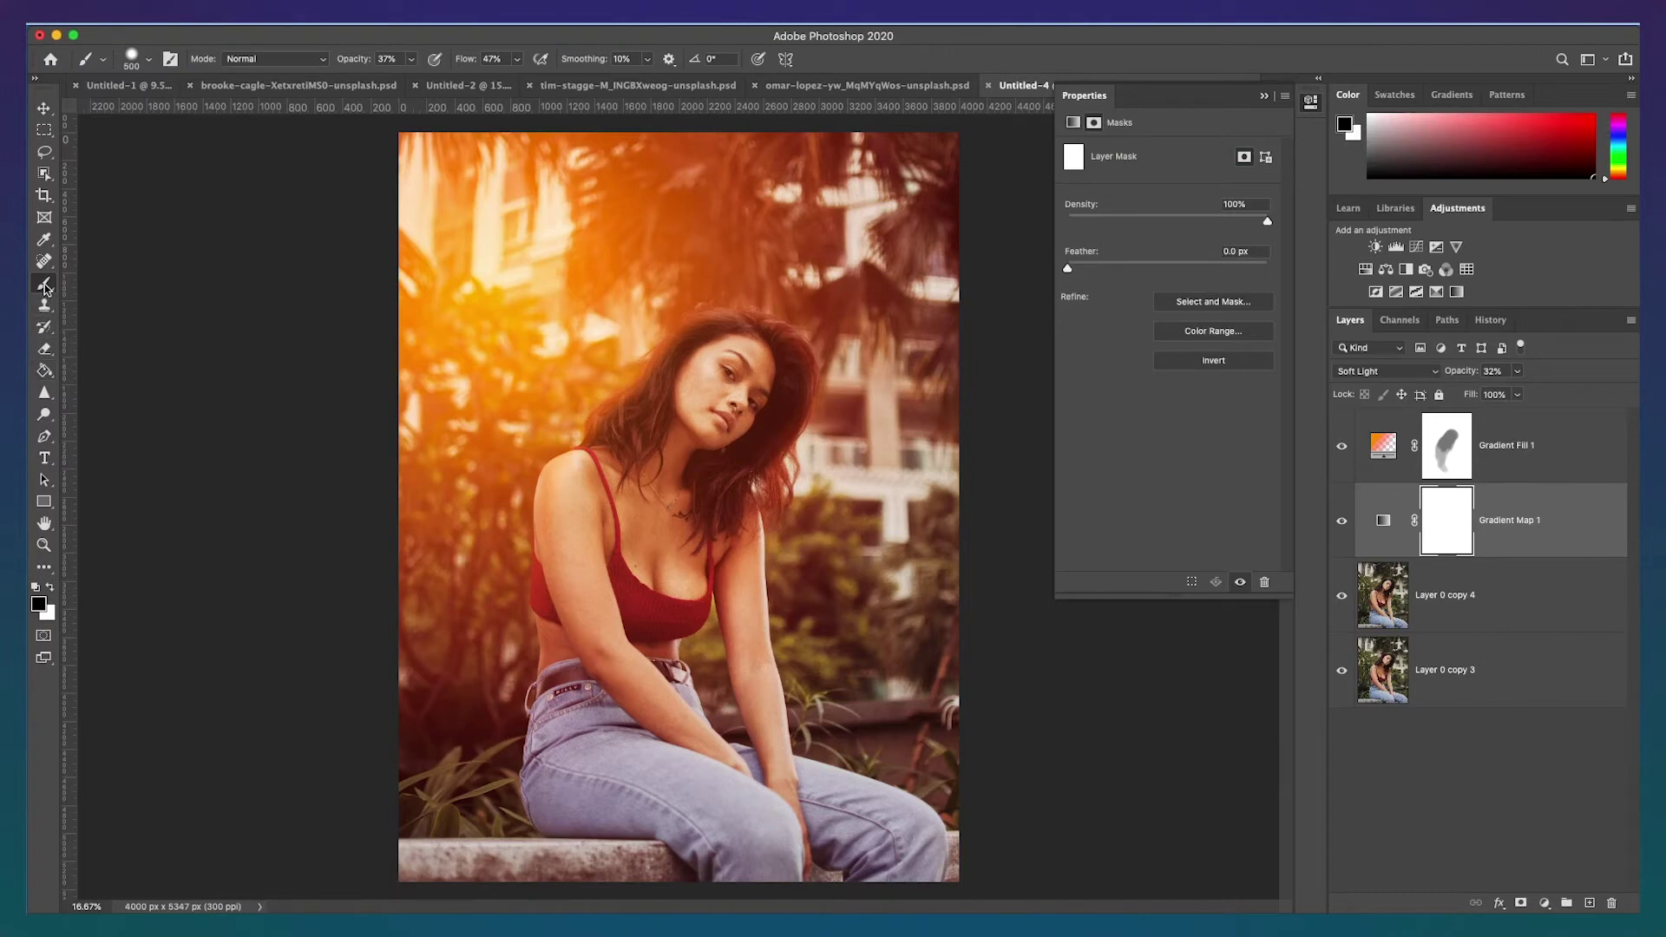
left_click(411, 60)
left_click_drag(410, 81, 387, 83)
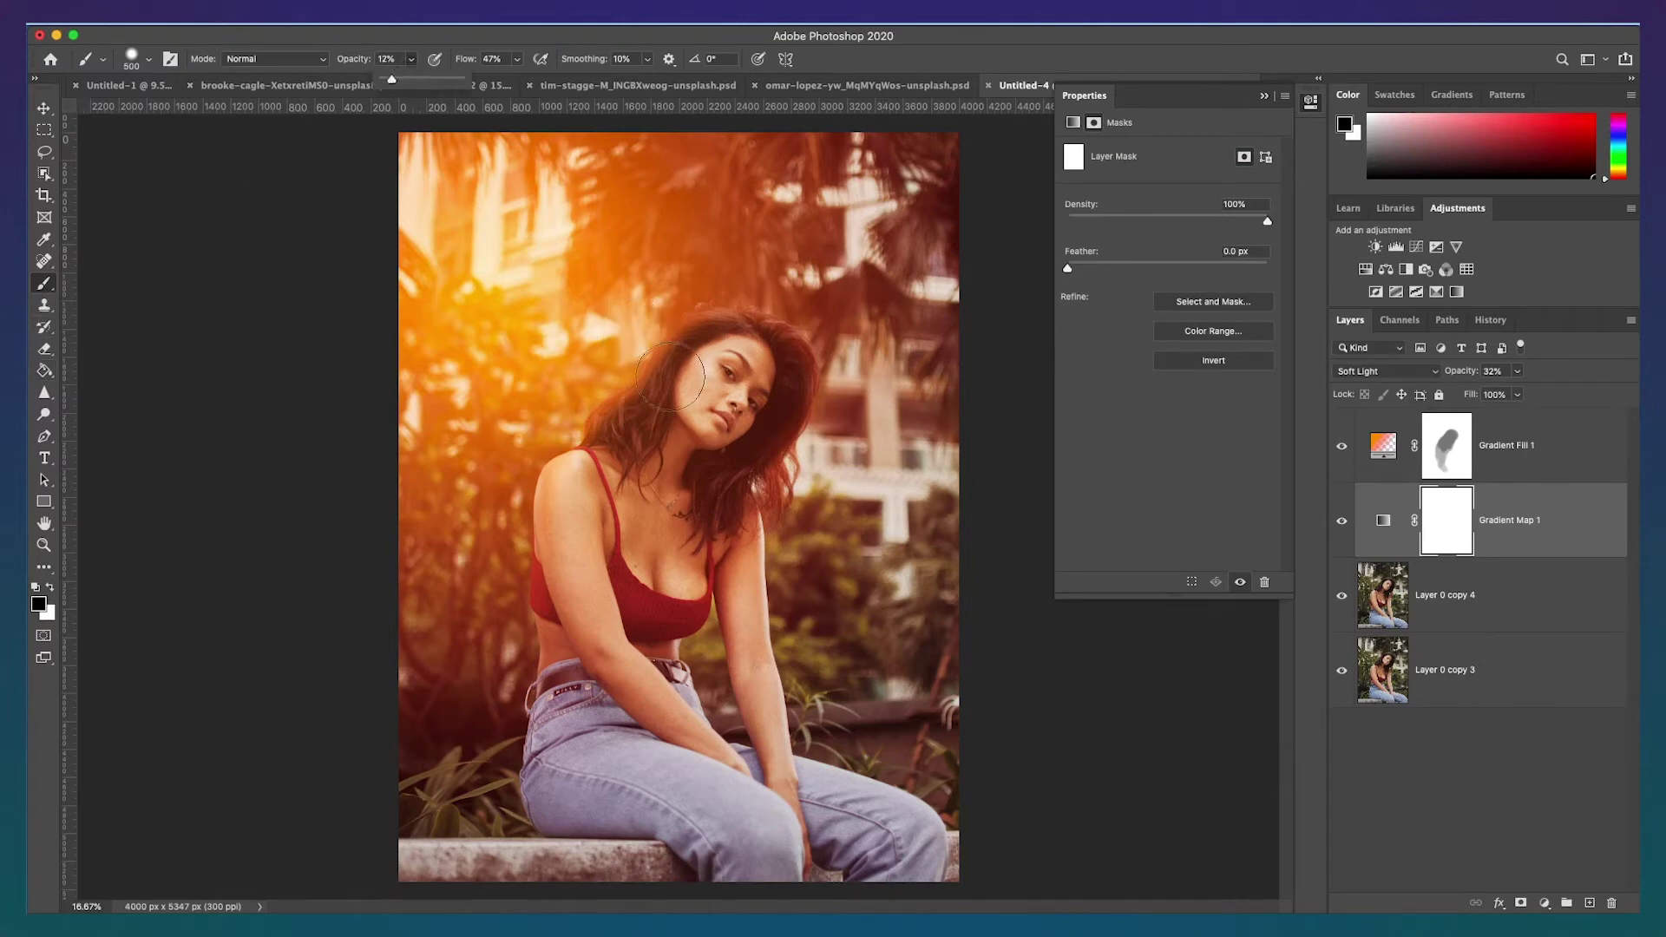
left_click(699, 459)
mouse_move(716, 373)
left_mouse_down()
mouse_move(676, 519)
mouse_move(662, 499)
mouse_move(604, 576)
mouse_move(626, 586)
mouse_move(733, 359)
left_mouse_up()
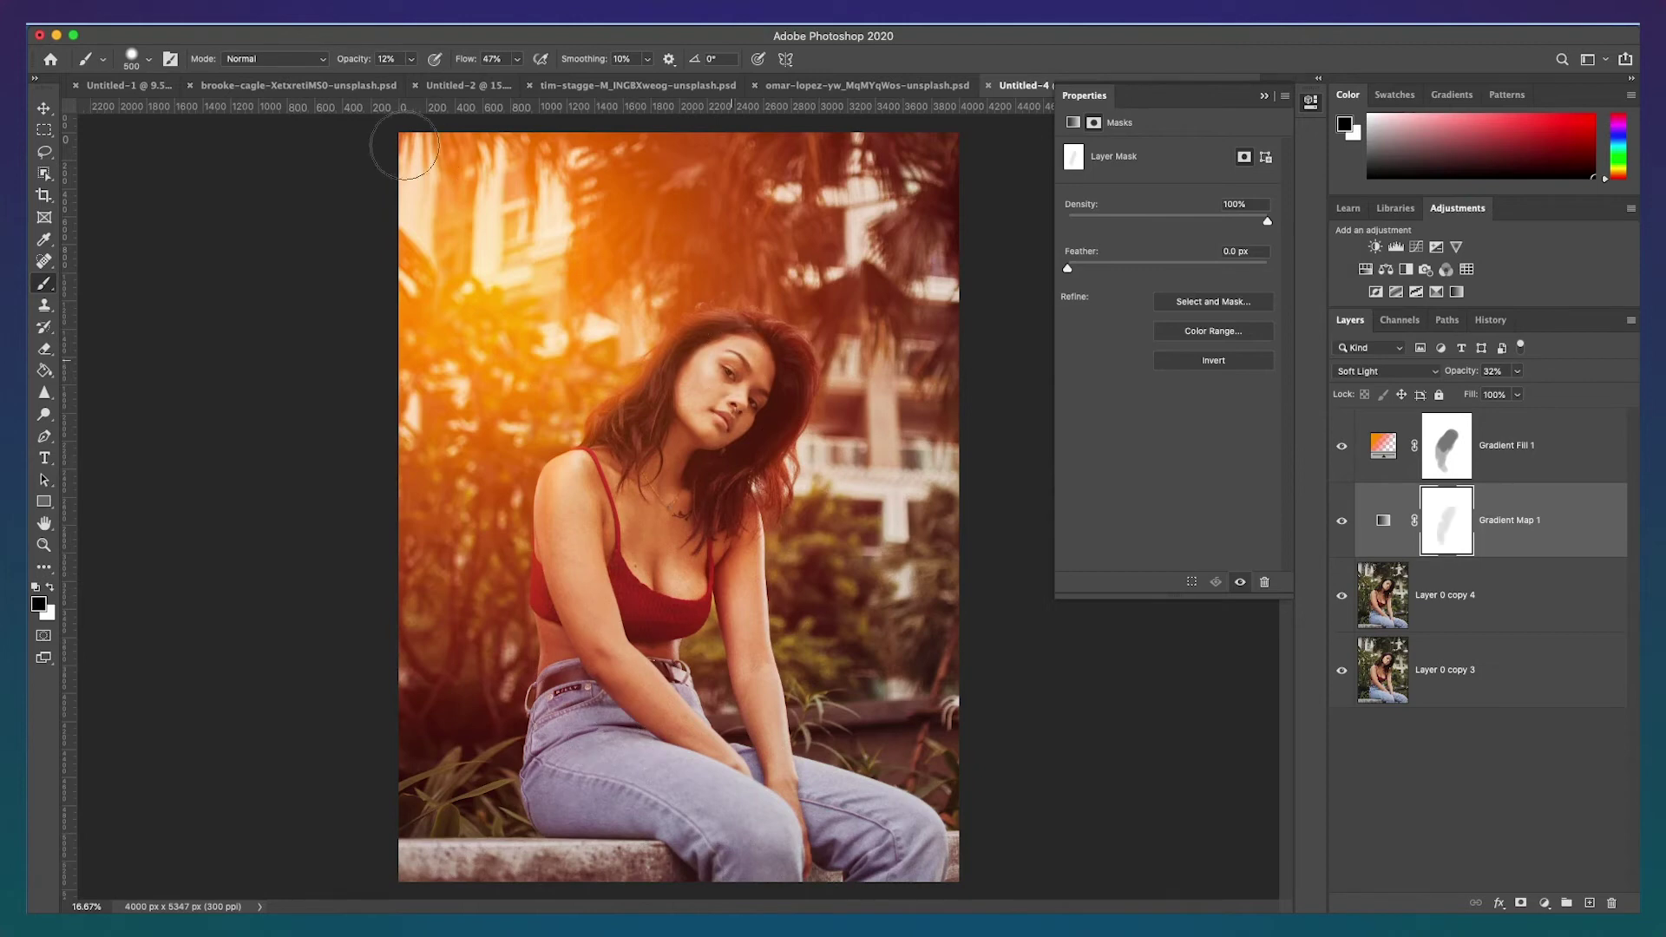
Paint the gradient map's mask more strongly over the woman's face and torso, raising the brush opacity to 36%, and deselect the layers.
left_click(411, 59)
left_click_drag(417, 78, 426, 78)
mouse_move(686, 414)
left_mouse_down()
mouse_move(698, 361)
mouse_move(742, 372)
mouse_move(750, 389)
mouse_move(716, 399)
left_mouse_up()
left_click(410, 59)
left_click_drag(426, 79, 438, 79)
mouse_move(632, 617)
left_mouse_down()
mouse_move(734, 418)
mouse_move(729, 465)
left_mouse_up()
mouse_move(689, 430)
left_mouse_down()
mouse_move(632, 548)
mouse_move(667, 529)
mouse_move(705, 421)
left_mouse_up()
left_click(1445, 757)
left_click(1264, 97)
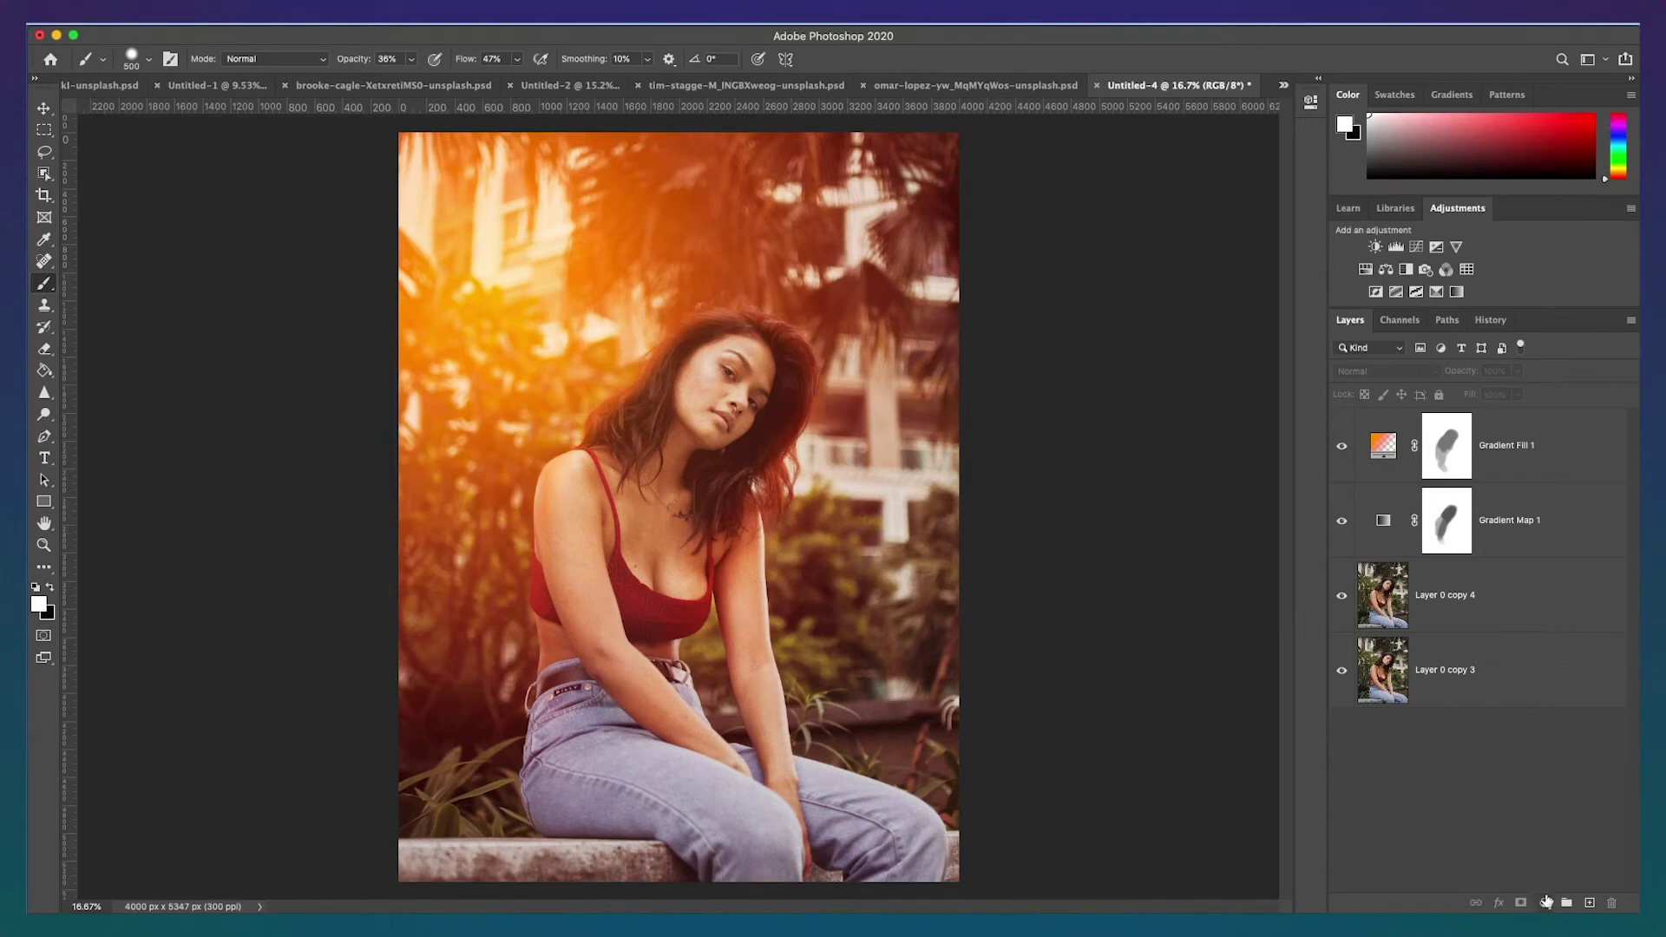
Add a Curves adjustment layer above all layers and pull the RGB curve's midpoint down slightly to darken the midtones.
left_click(1544, 903)
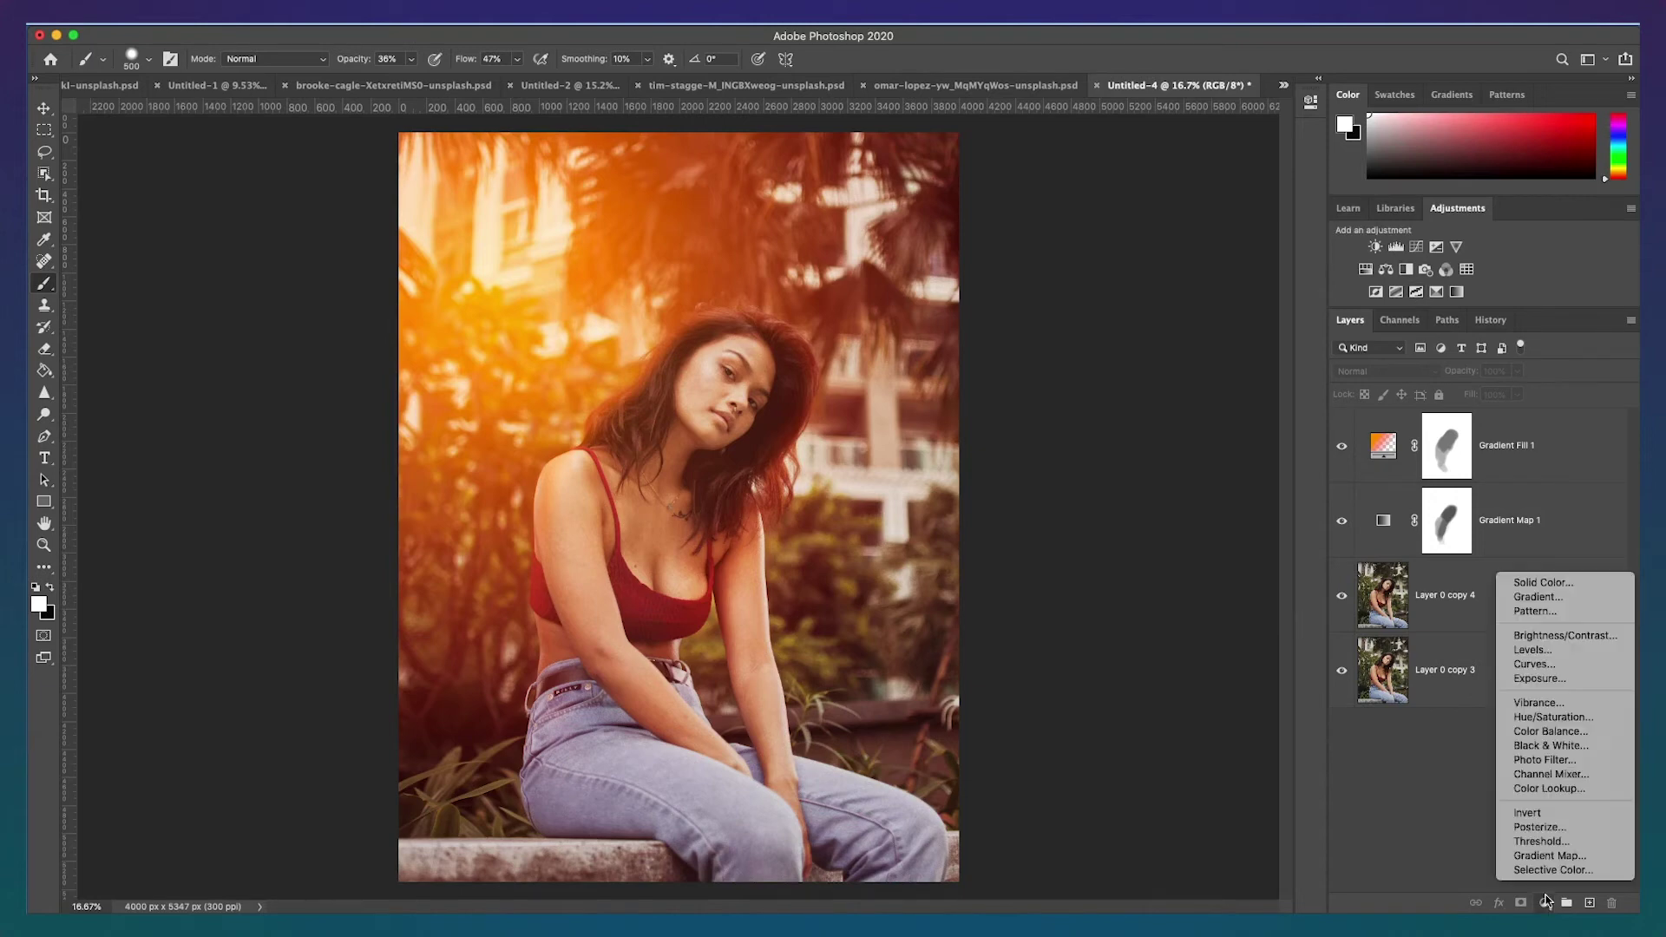
left_click(1533, 665)
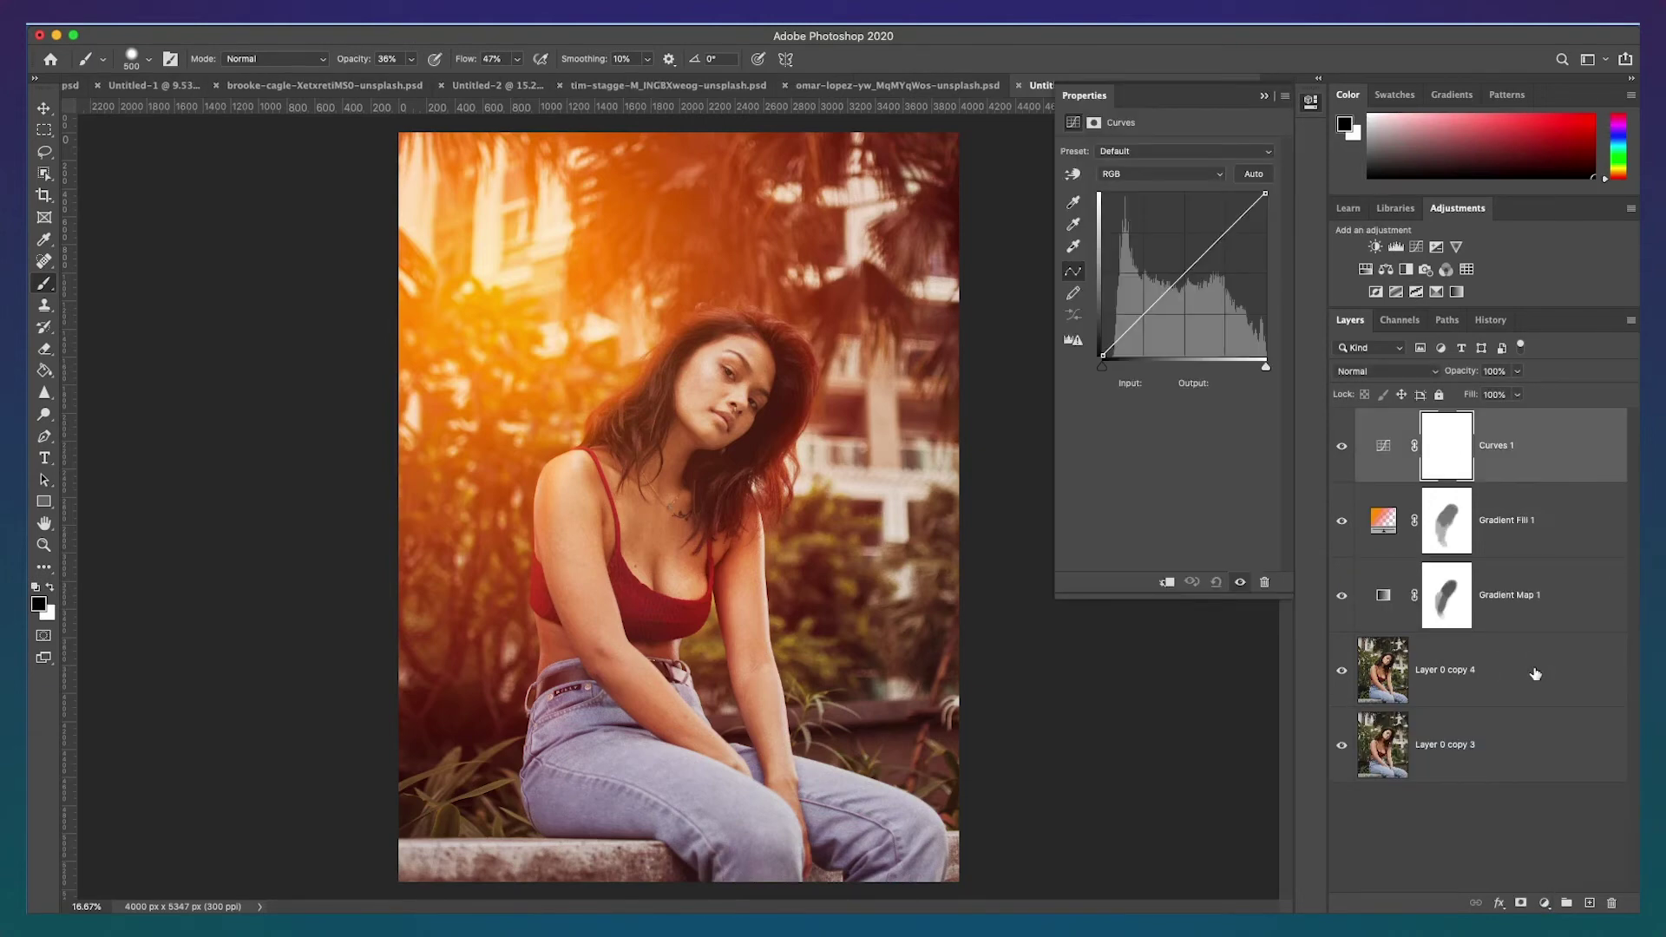
left_click(1177, 287)
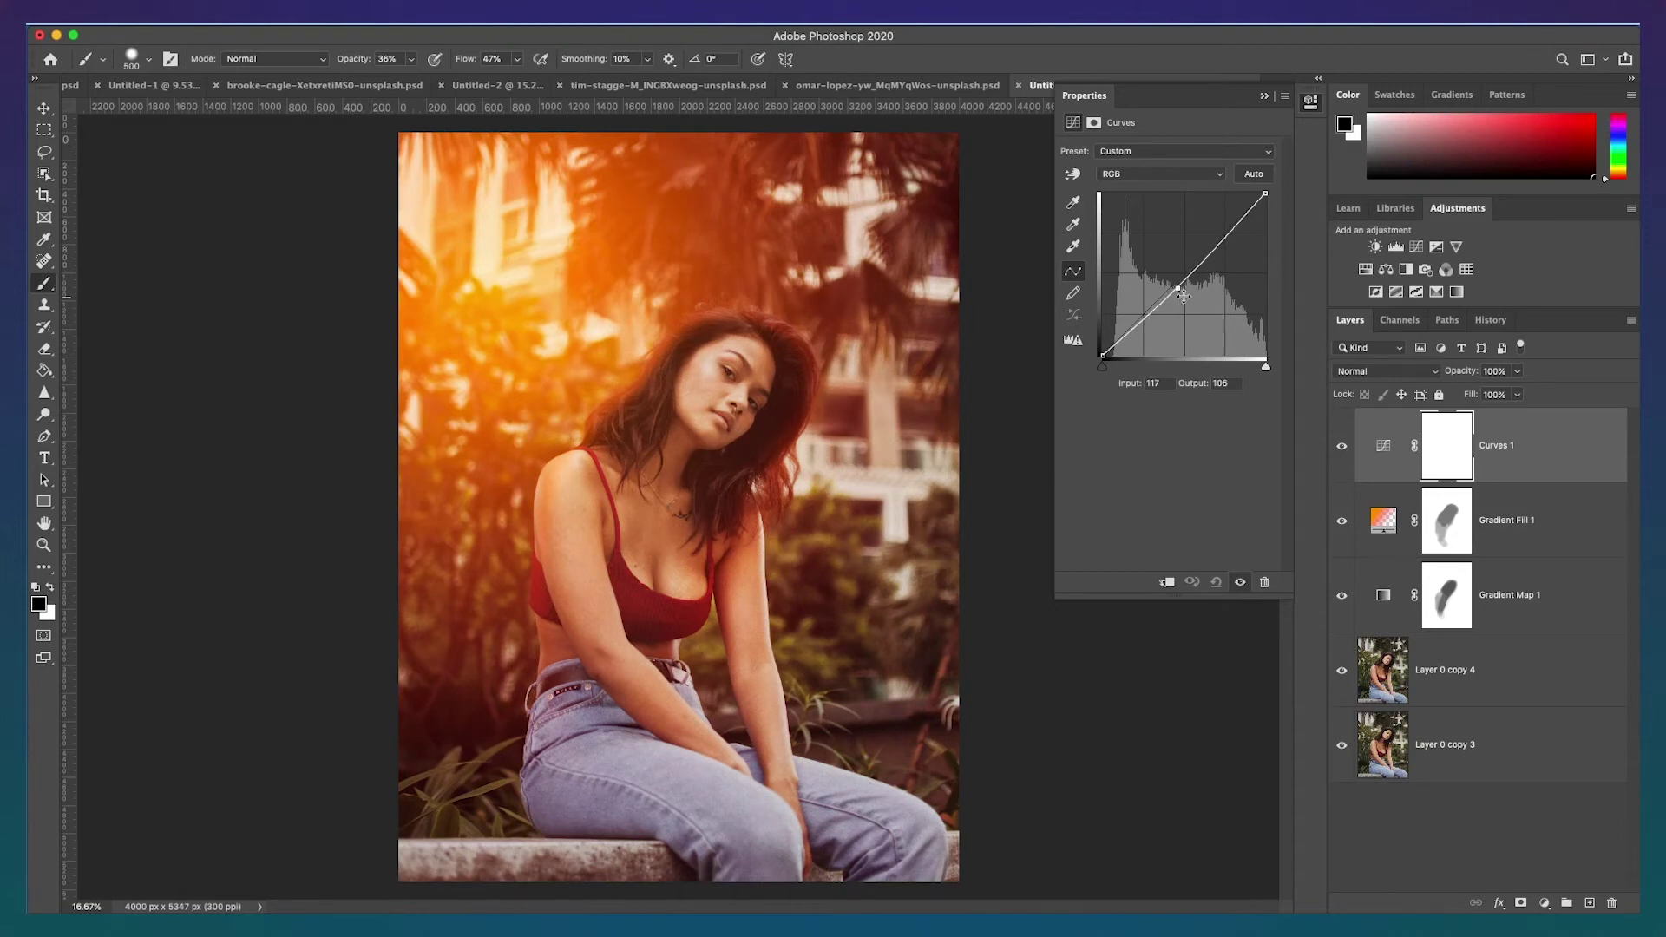
left_click_drag(1180, 290, 1181, 289)
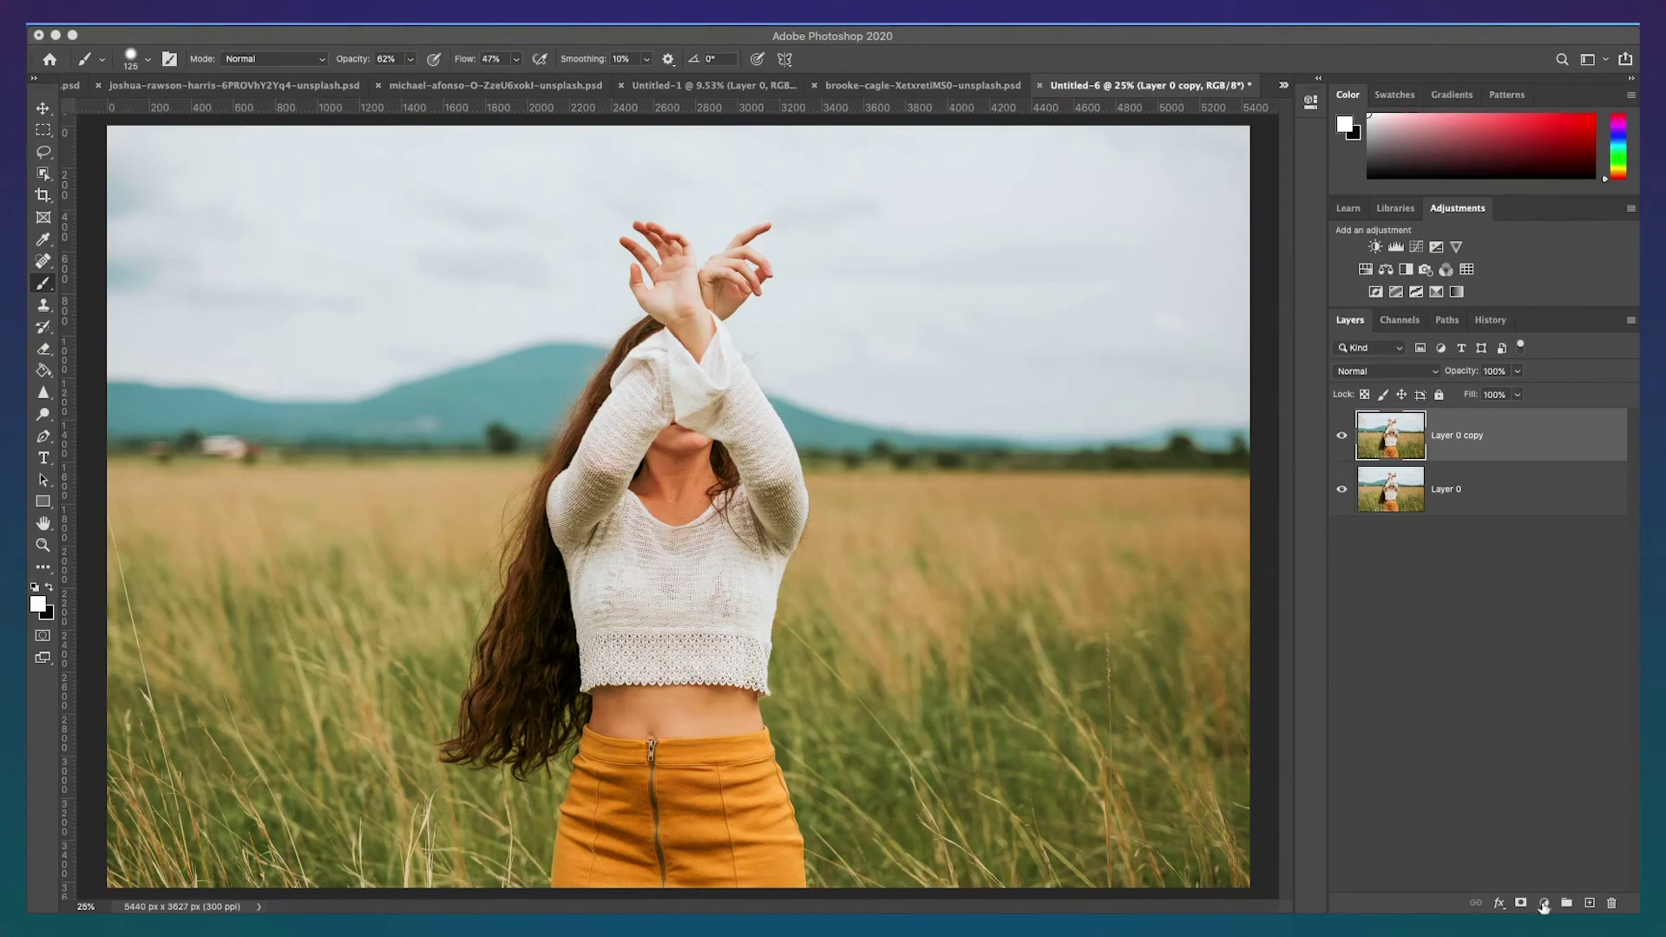
Add a Gradient Fill layer over the field photo and set its opaque end's colour stop to yellow ffe400.
left_click(1543, 904)
left_click(1558, 601)
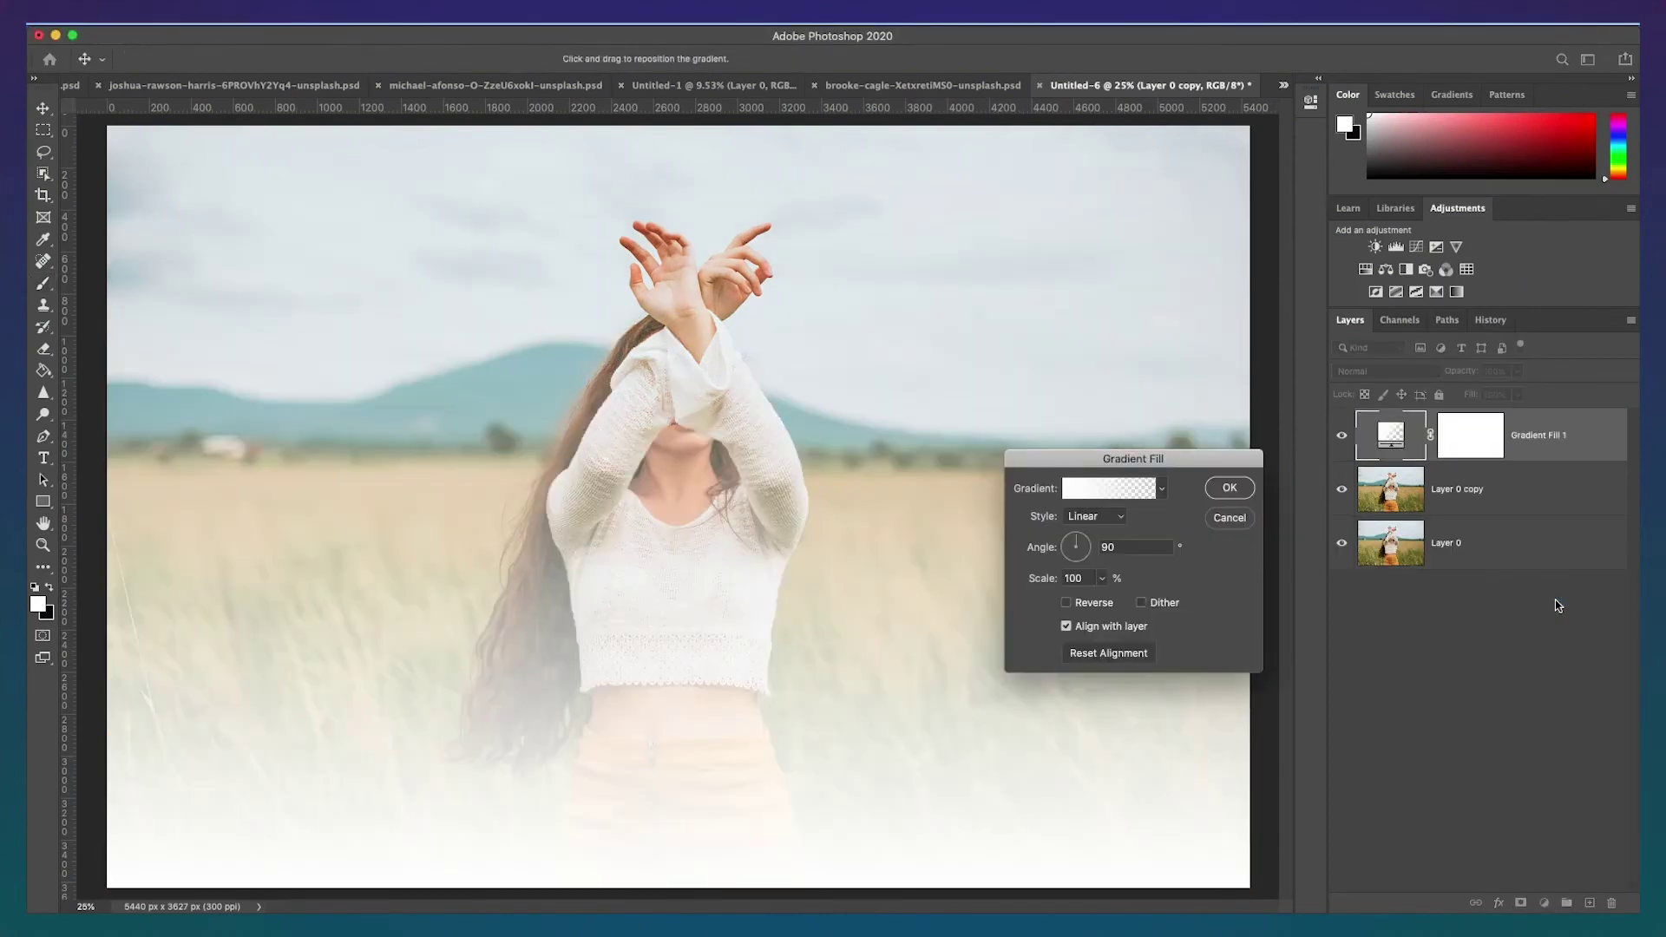
left_click(1080, 491)
double_click(1025, 561)
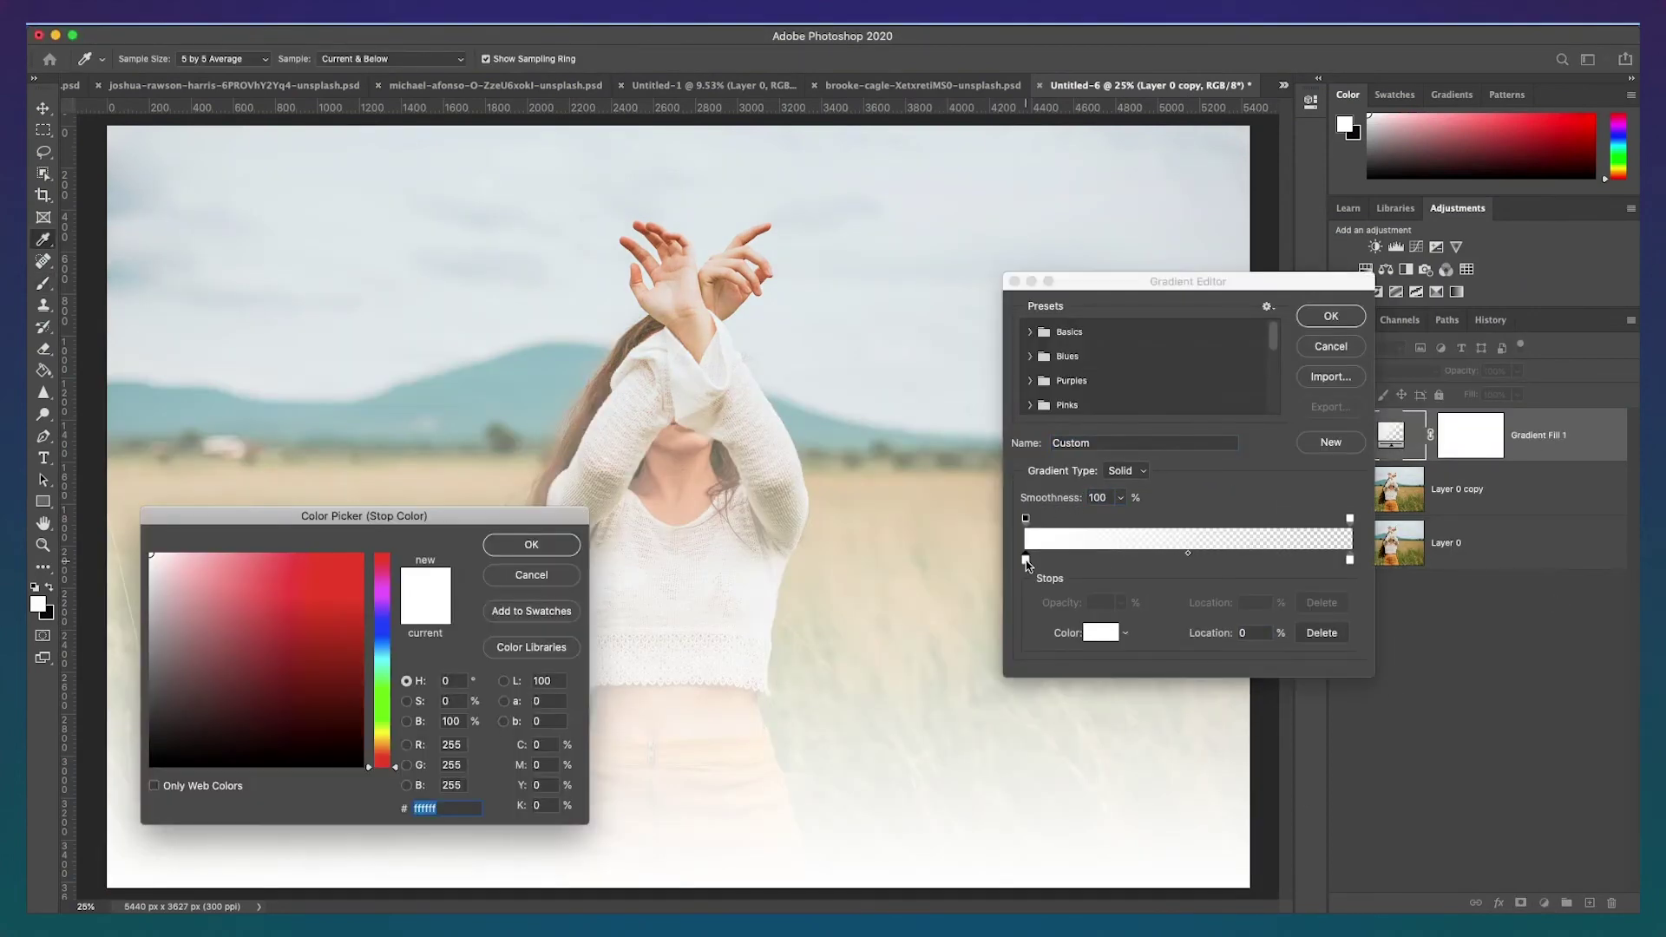
left_click_drag(387, 712, 385, 736)
left_click(361, 556)
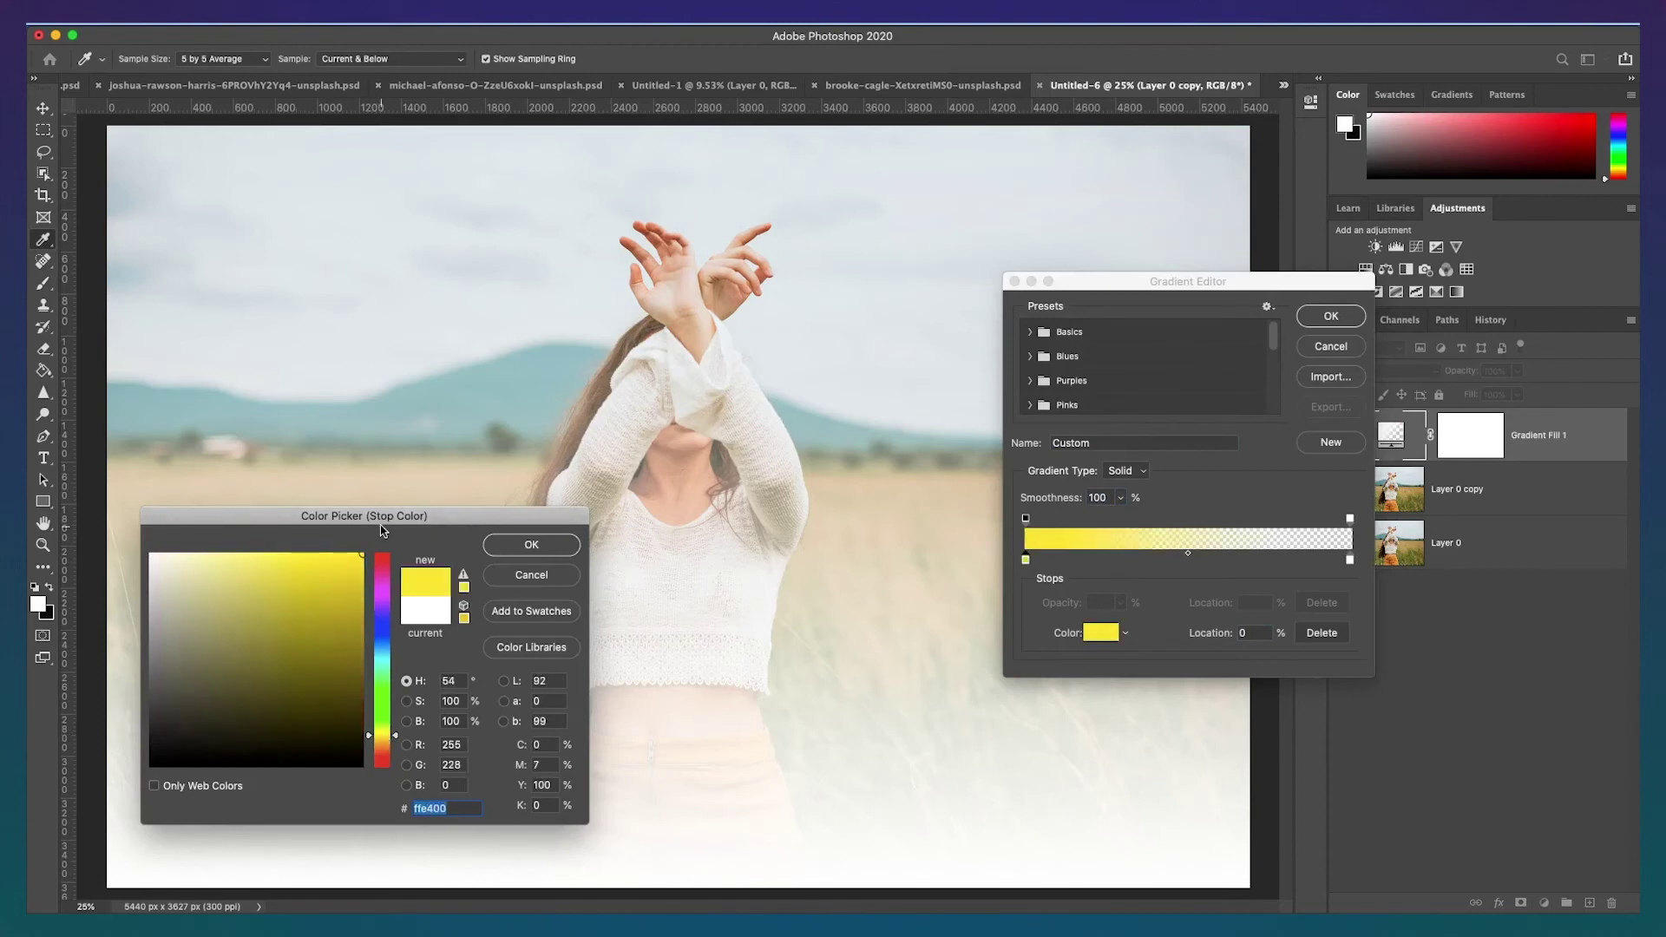
left_click(531, 544)
Change the colour stop at the gradient's transparent end to red f61207 and accept the gradient.
left_click(1349, 561)
double_click(1349, 560)
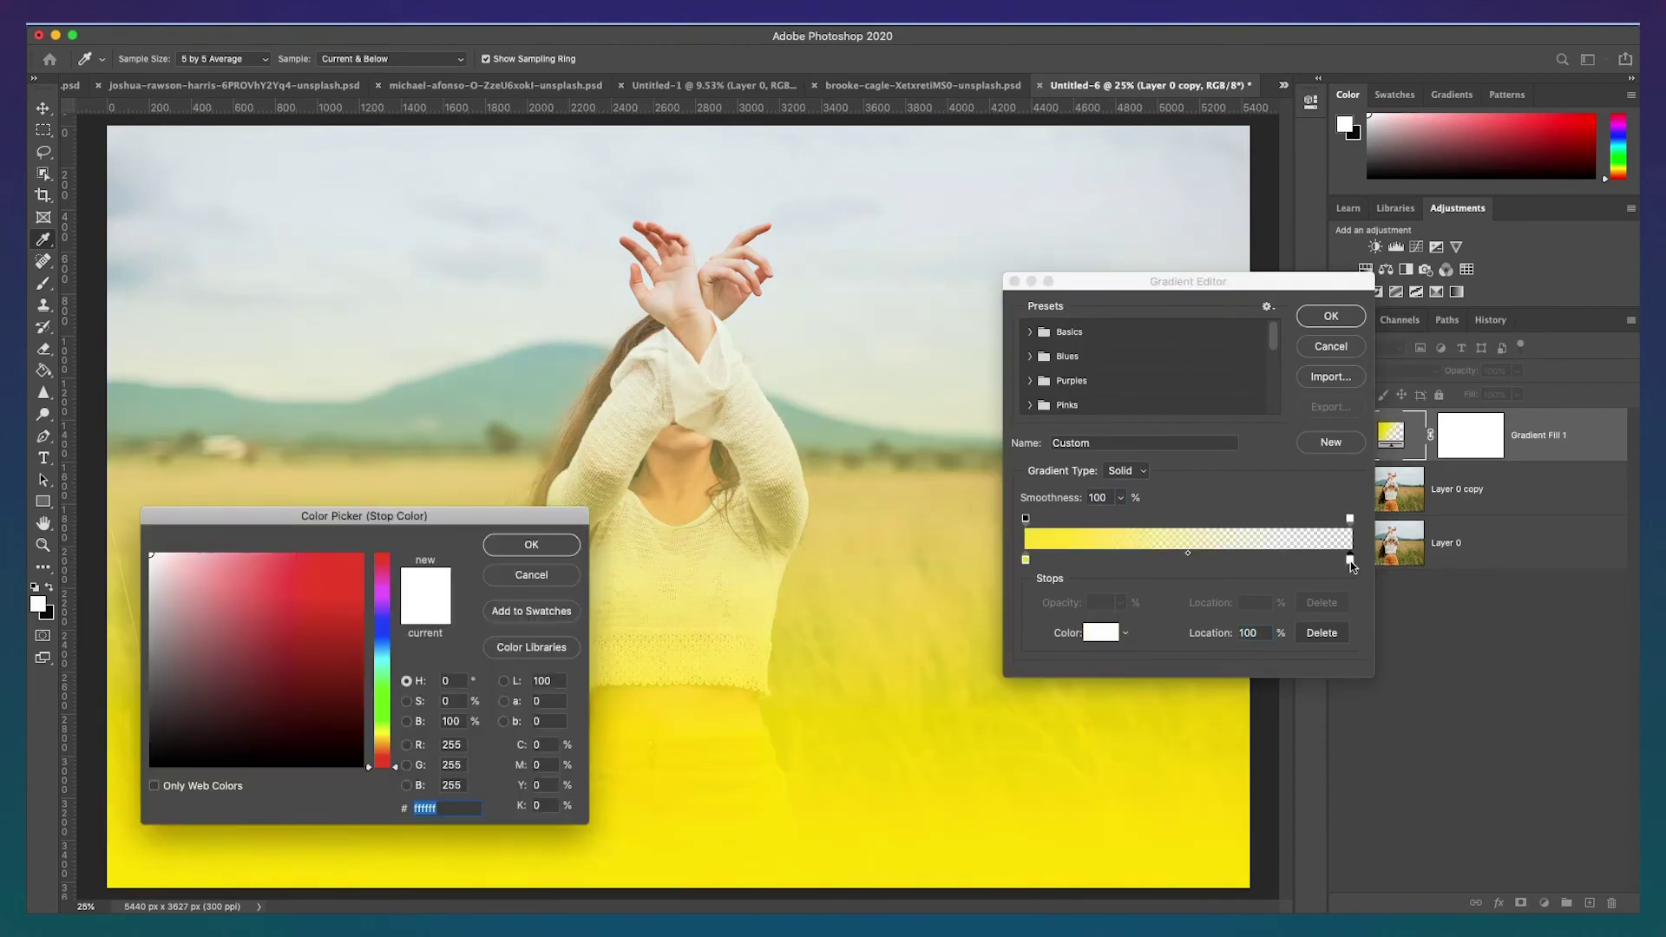
left_click(346, 600)
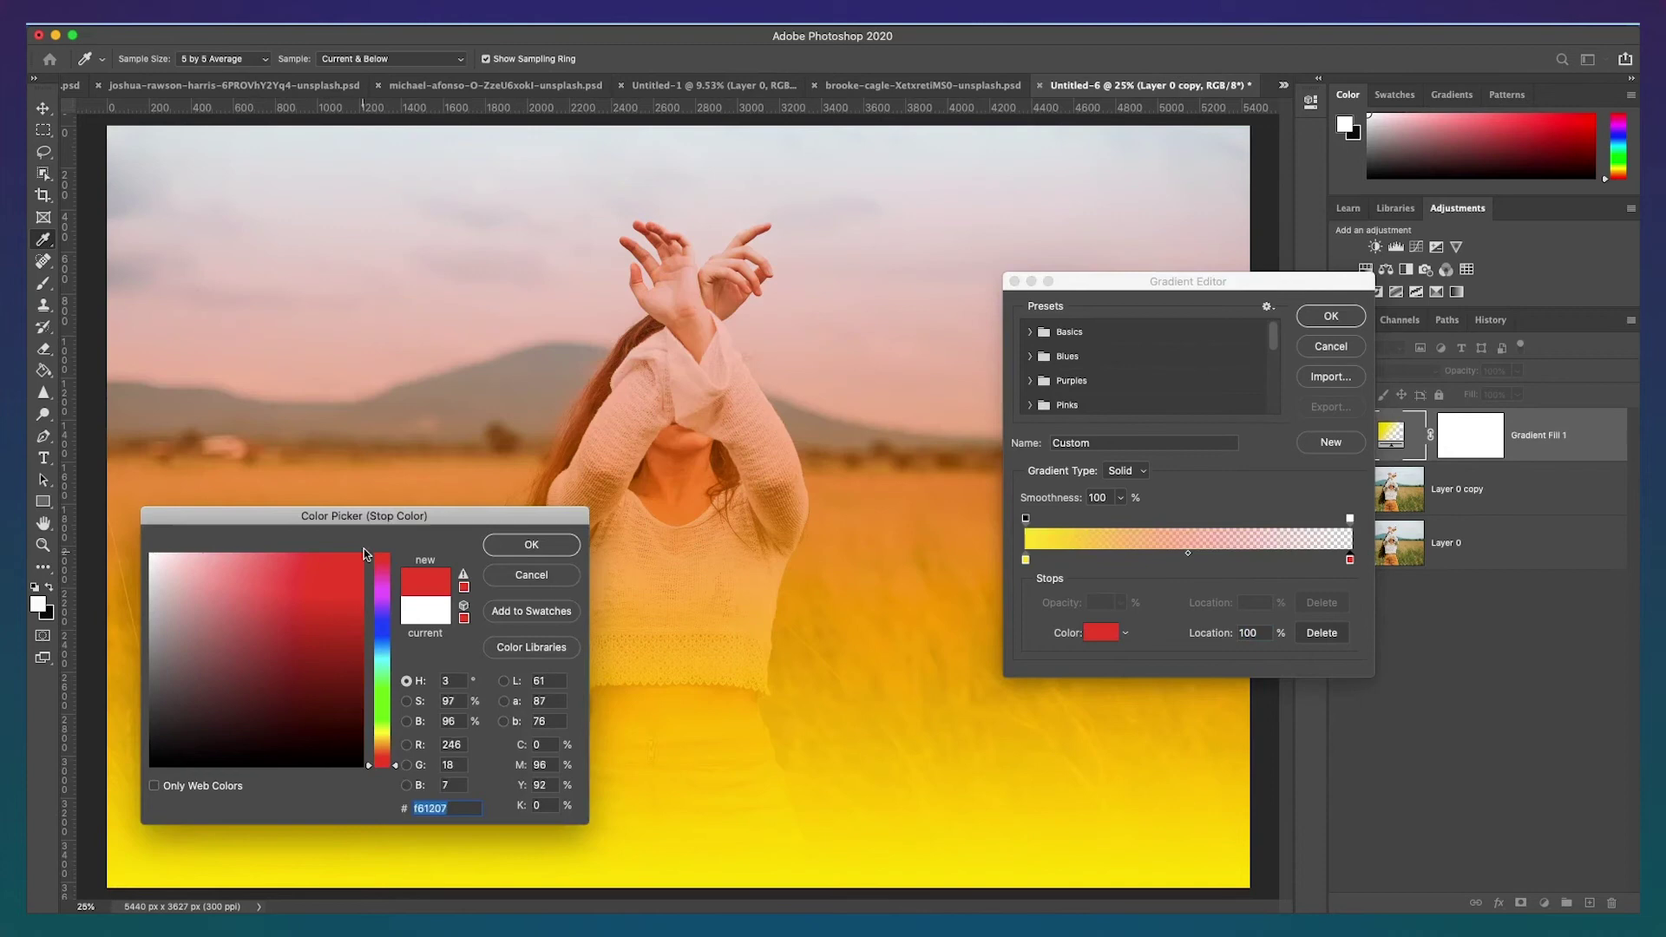
left_click(531, 544)
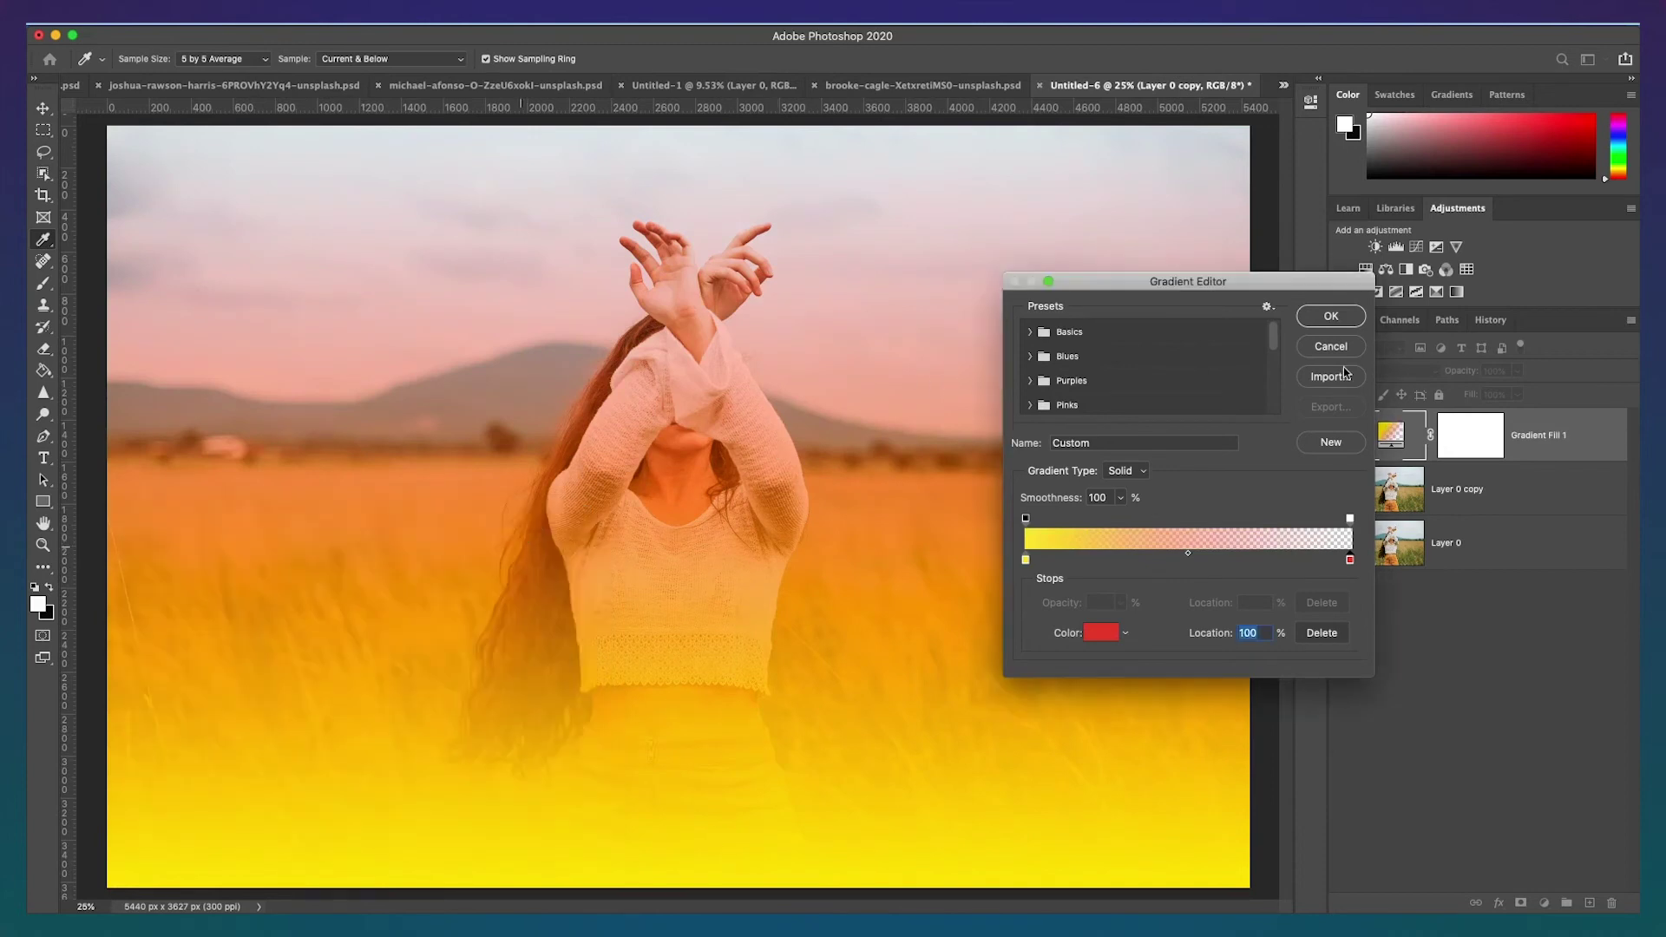
left_click(1336, 322)
Set the gradient fill's style to Radial, confirm it, and change the layer's blend mode to Screen.
left_click(1119, 517)
left_click(1114, 533)
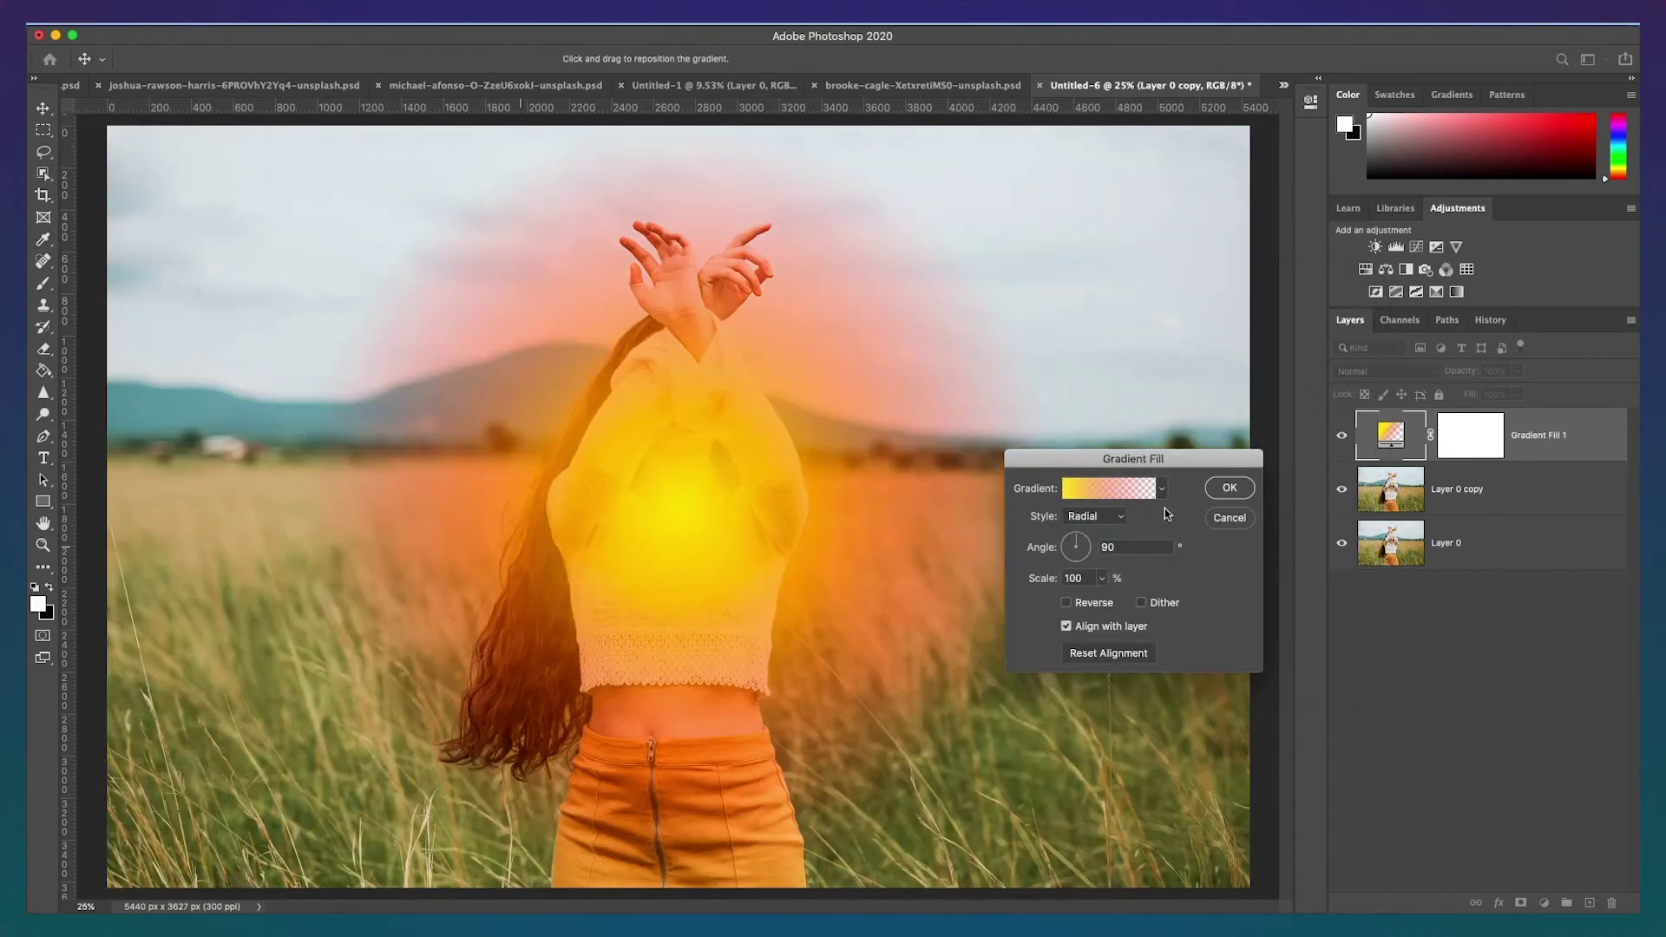
left_click(1230, 488)
left_click(1385, 370)
left_click(1363, 493)
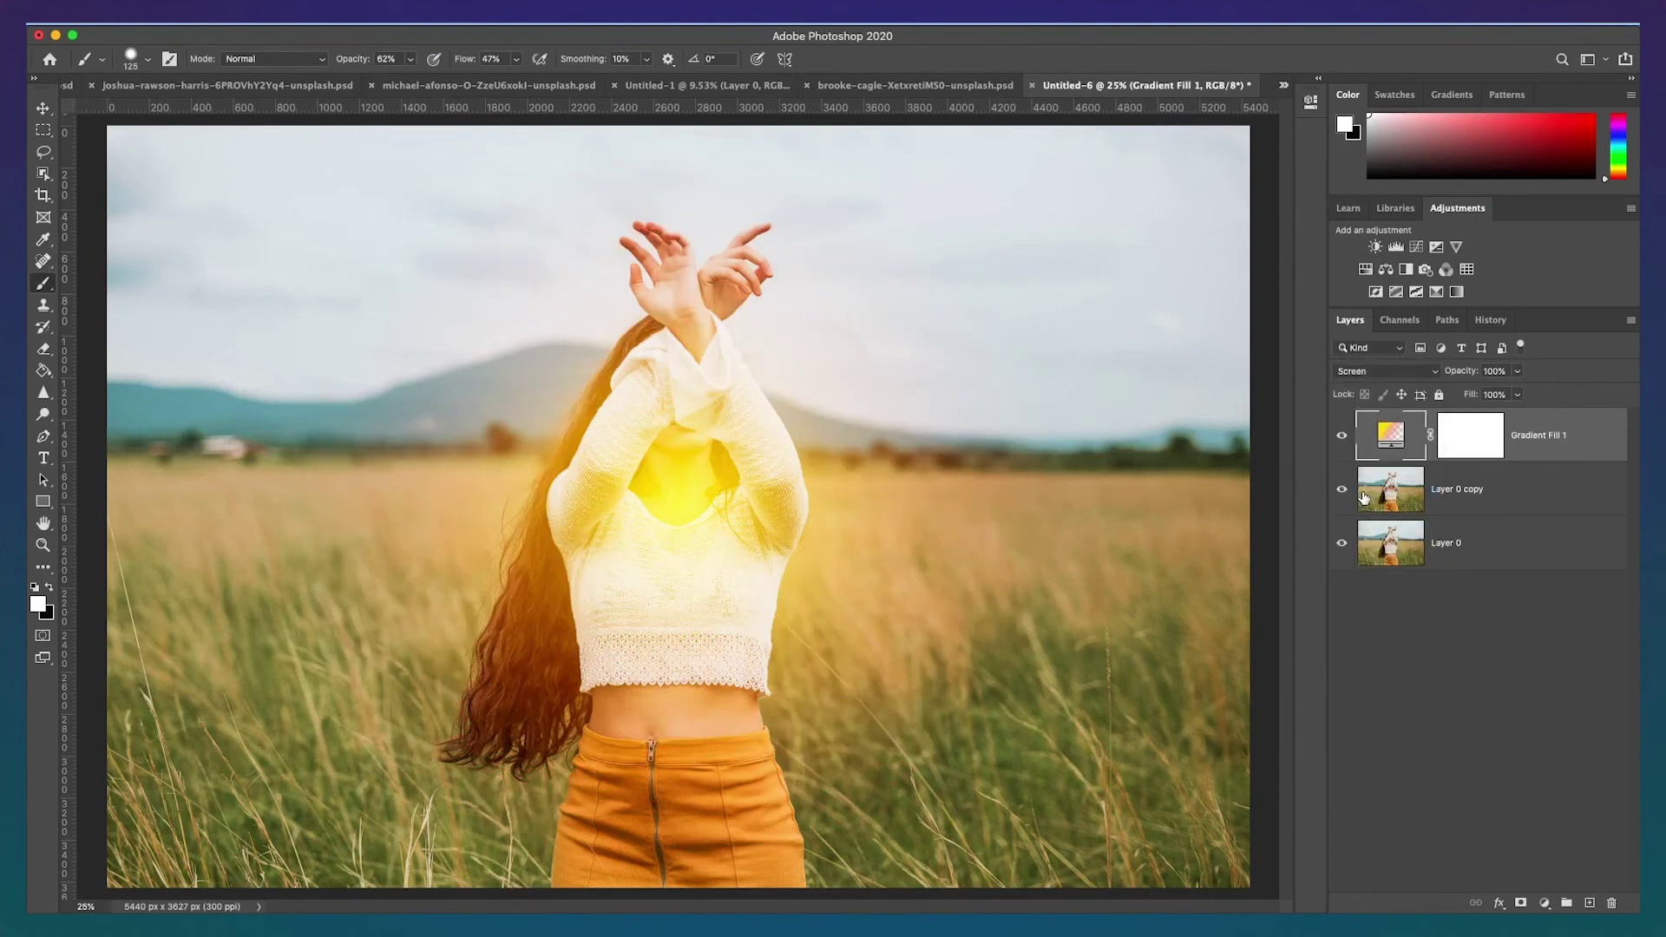
Reposition the radial gradient's glow beside the woman's raised arms and set its scale to 166%.
double_click(1390, 434)
left_click_drag(677, 476, 739, 328)
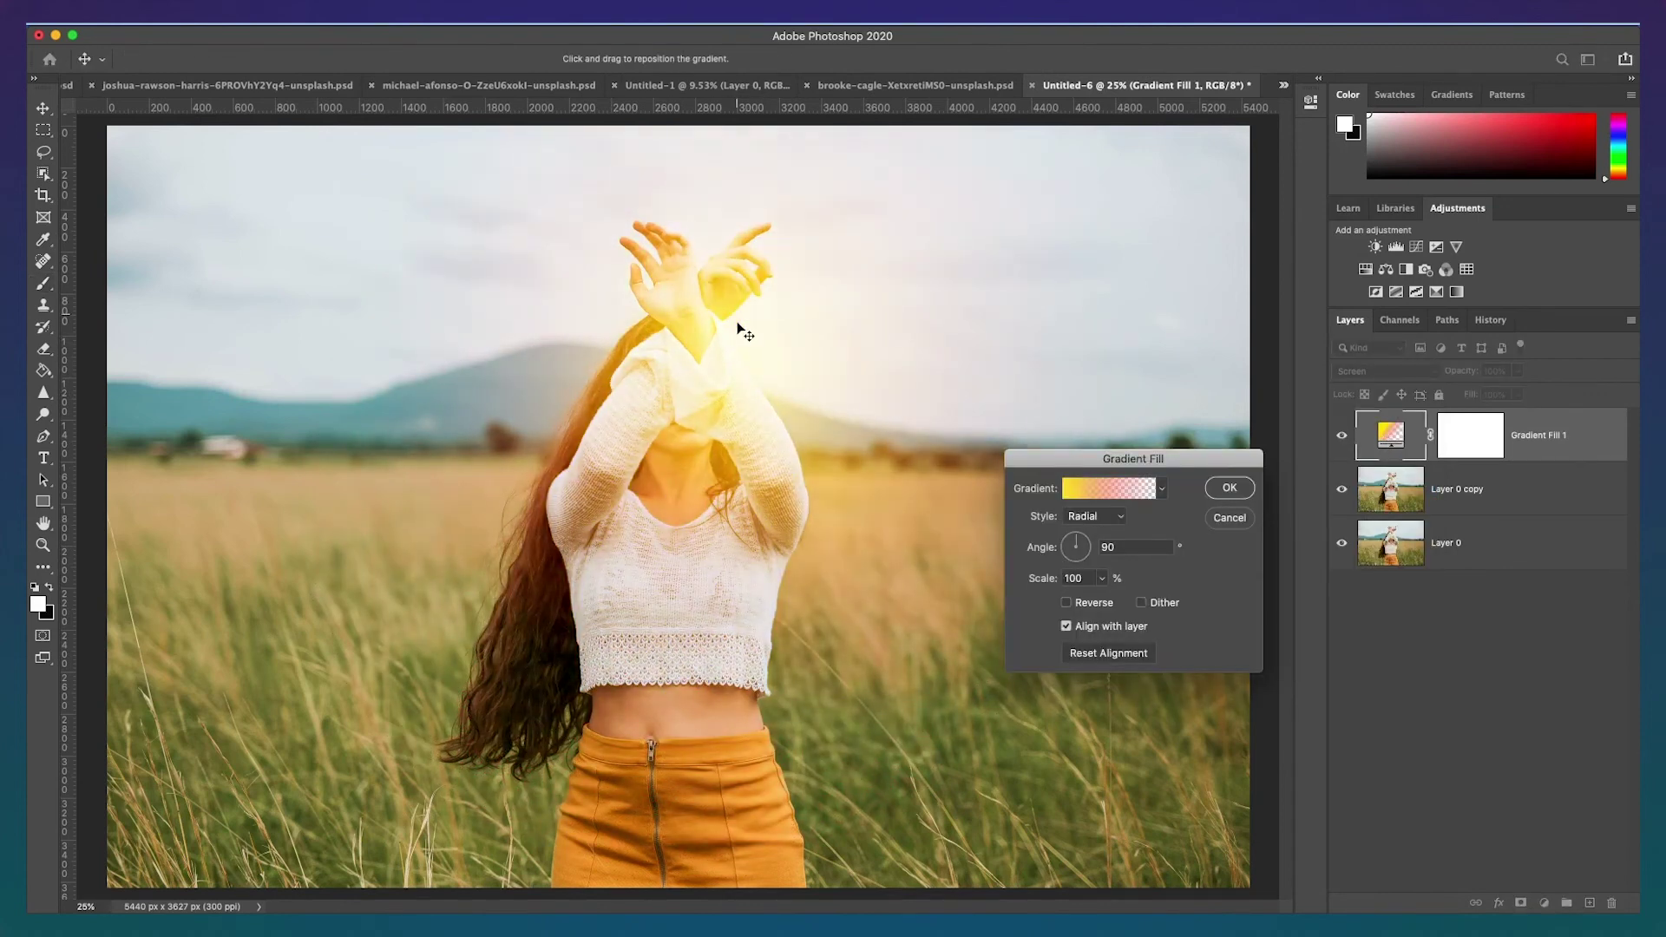
left_click_drag(1105, 604, 1105, 603)
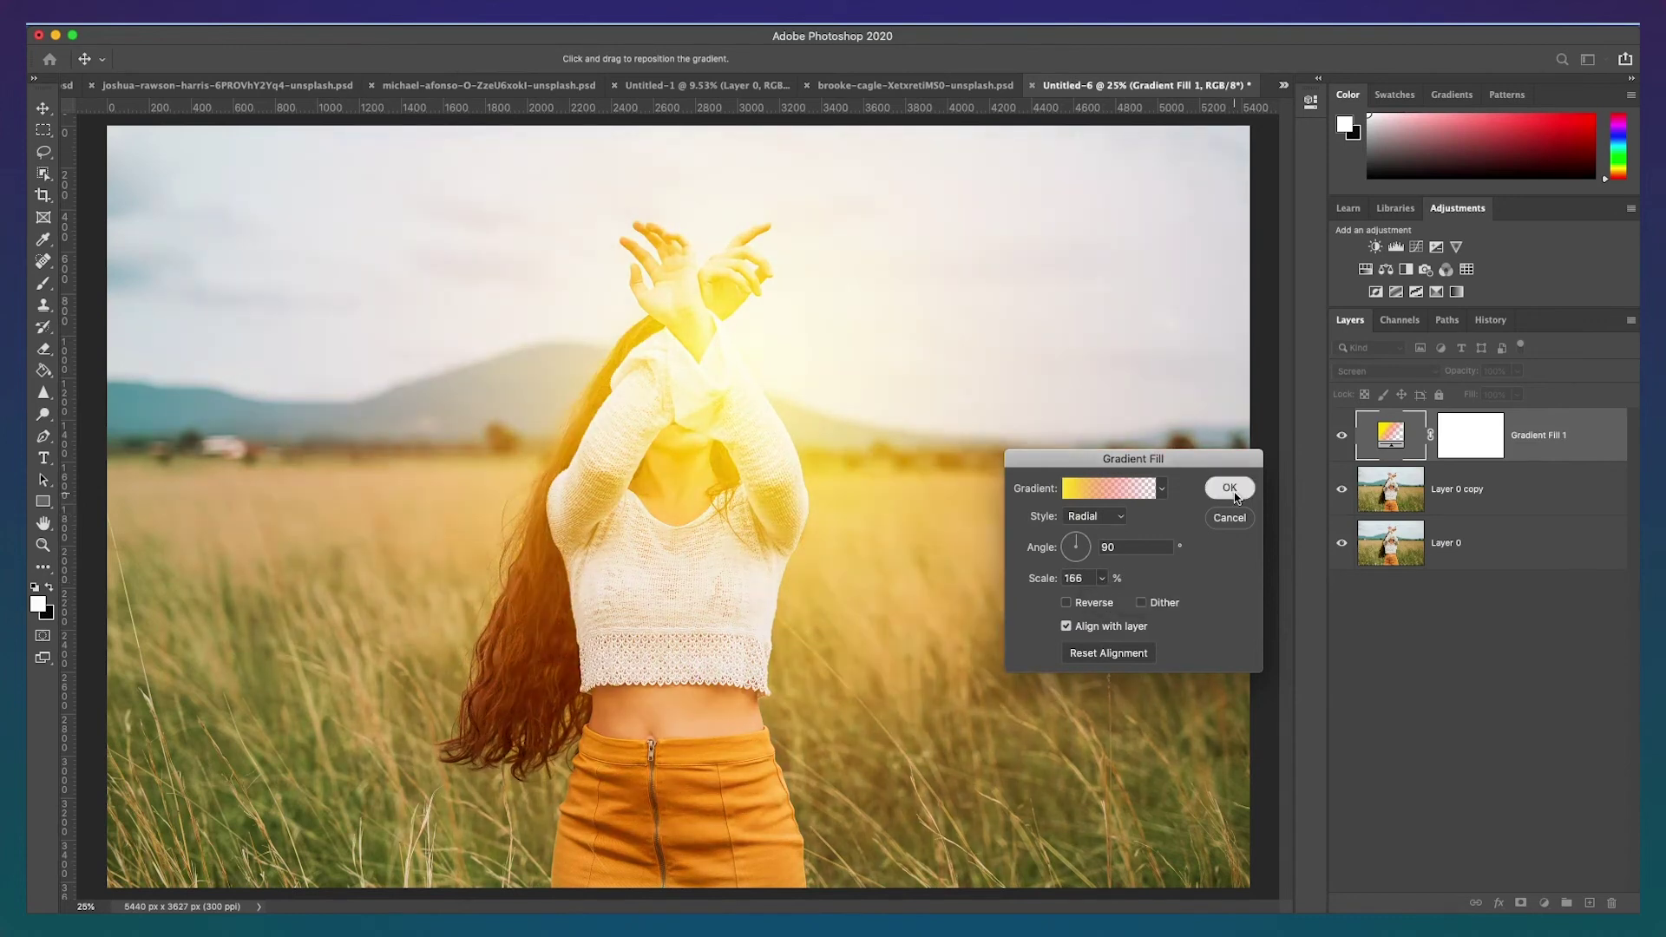
left_click(1230, 489)
Paint black on the gradient fill's mask over the woman's neck, arms and hair with the Brush at 16% opacity.
key("b")
left_click(1467, 450)
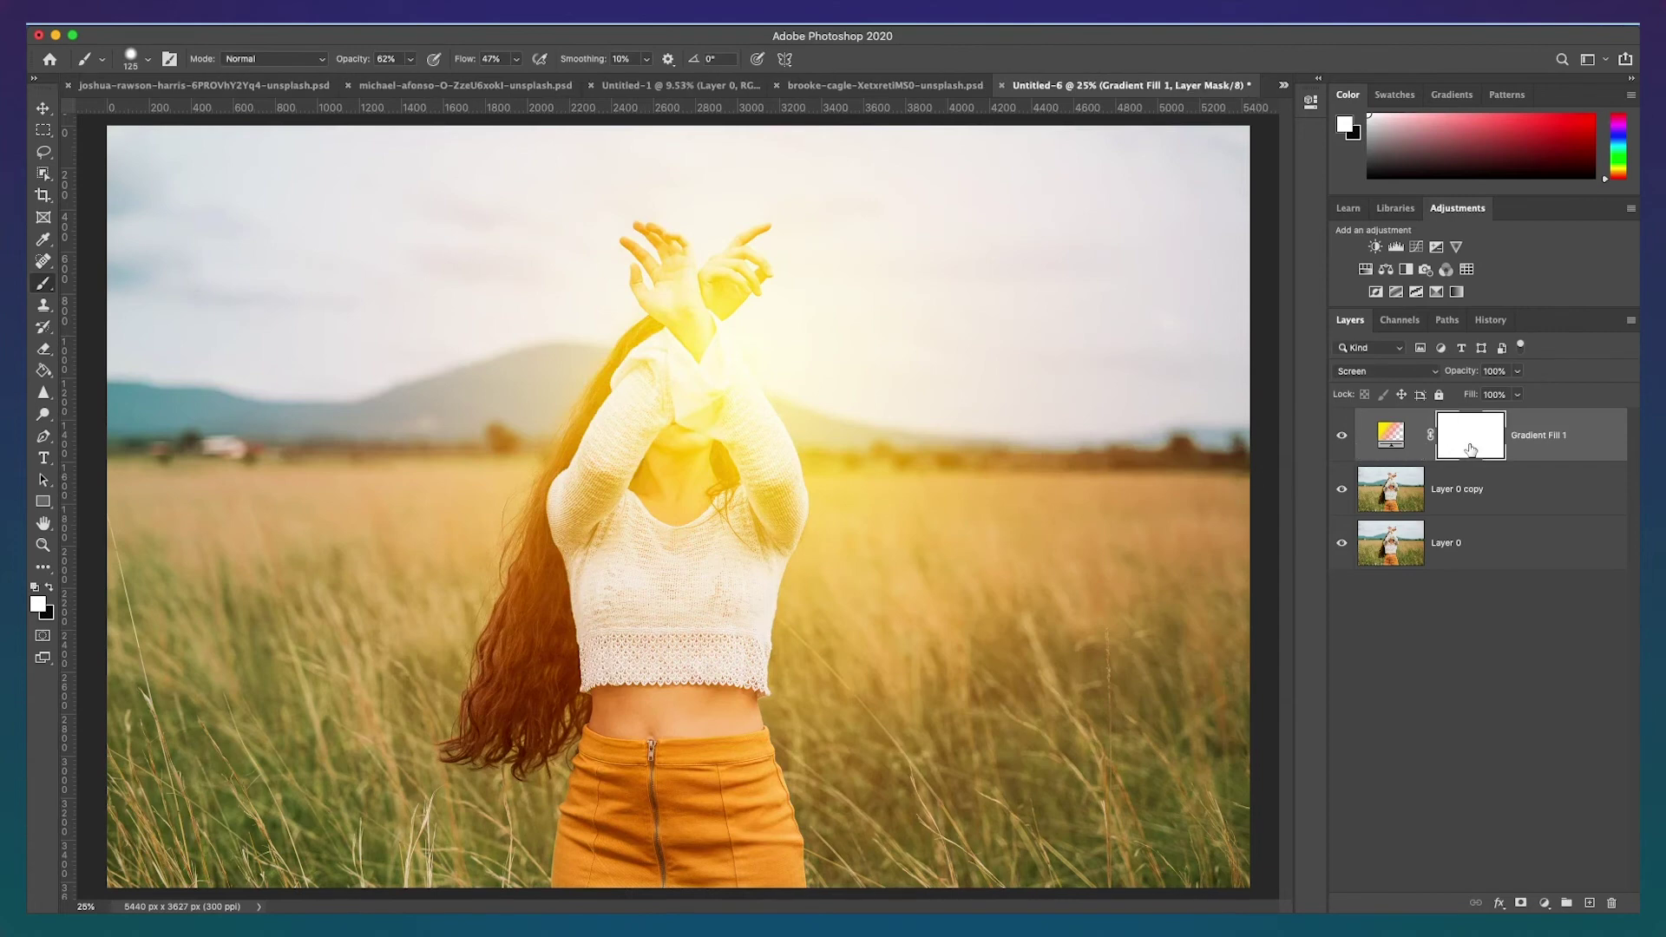
left_click(410, 59)
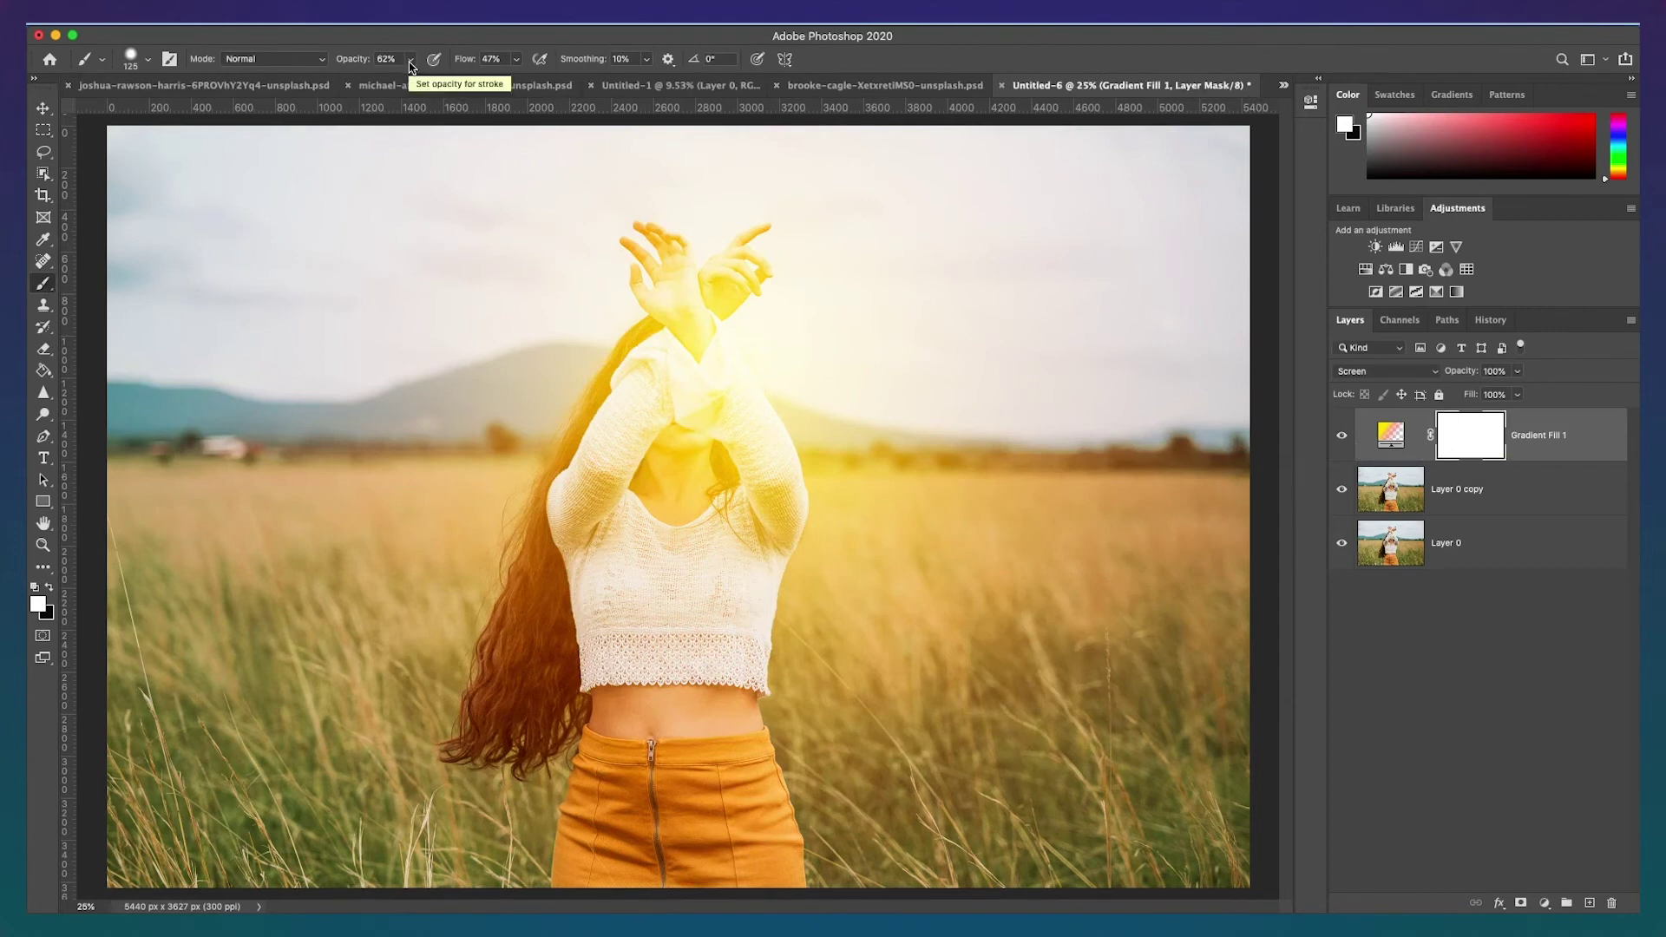
key("x")
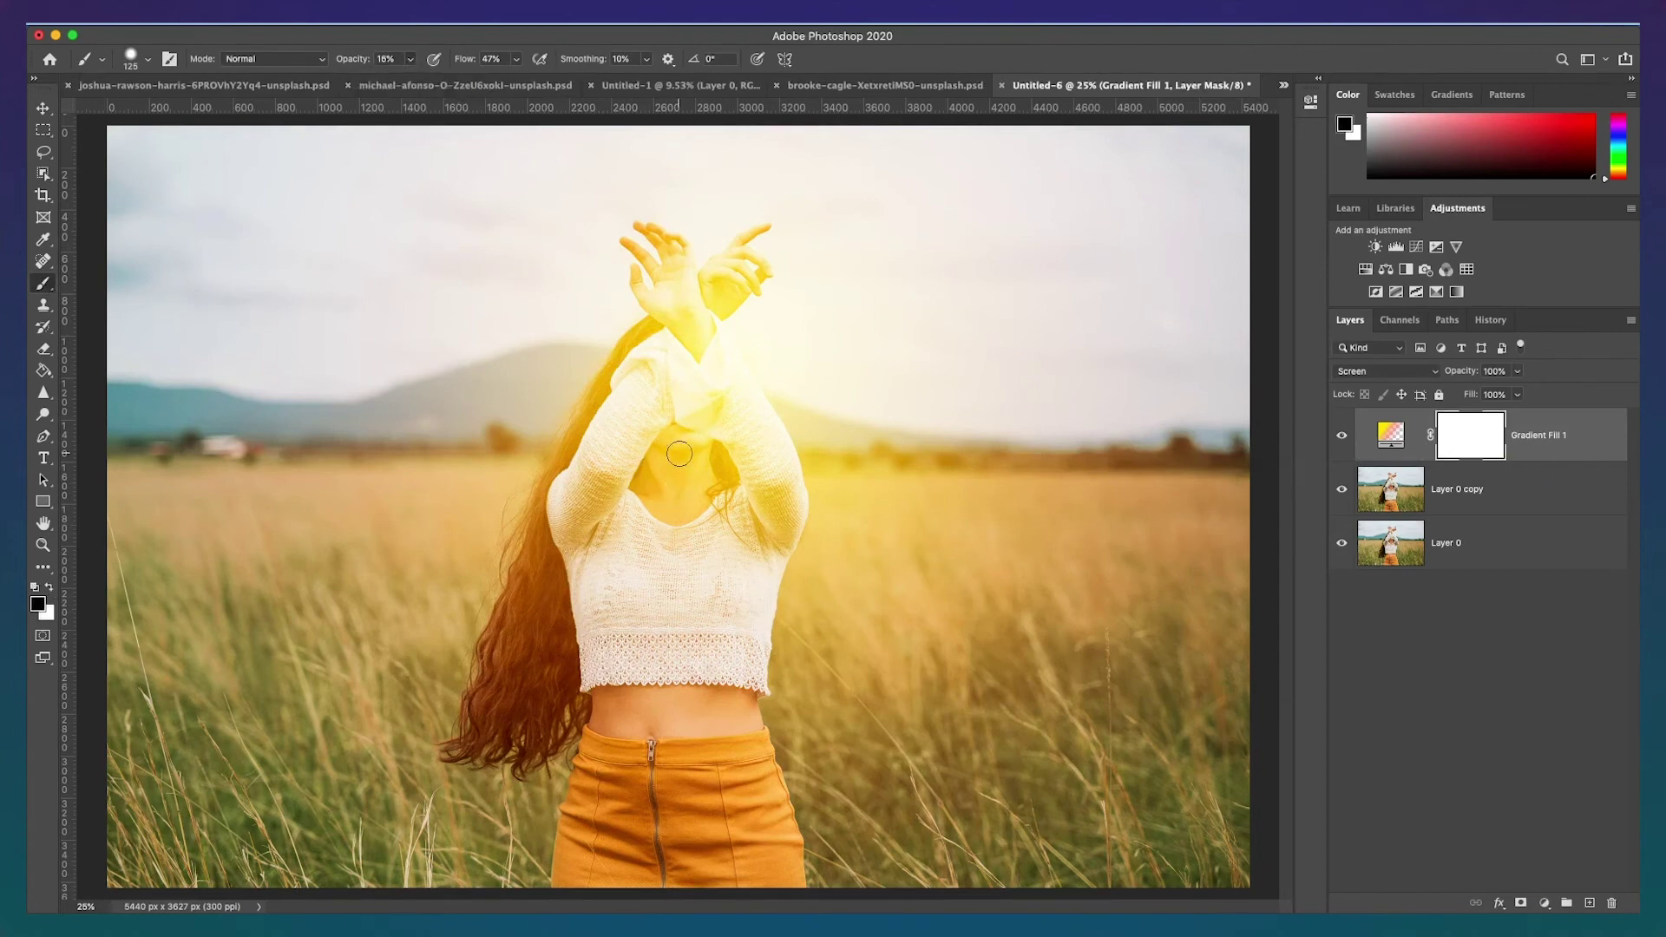
mouse_move(681, 473)
left_mouse_down()
mouse_move(681, 498)
mouse_move(774, 493)
left_mouse_up()
mouse_move(762, 426)
left_mouse_down()
mouse_move(786, 550)
mouse_move(668, 480)
left_mouse_up()
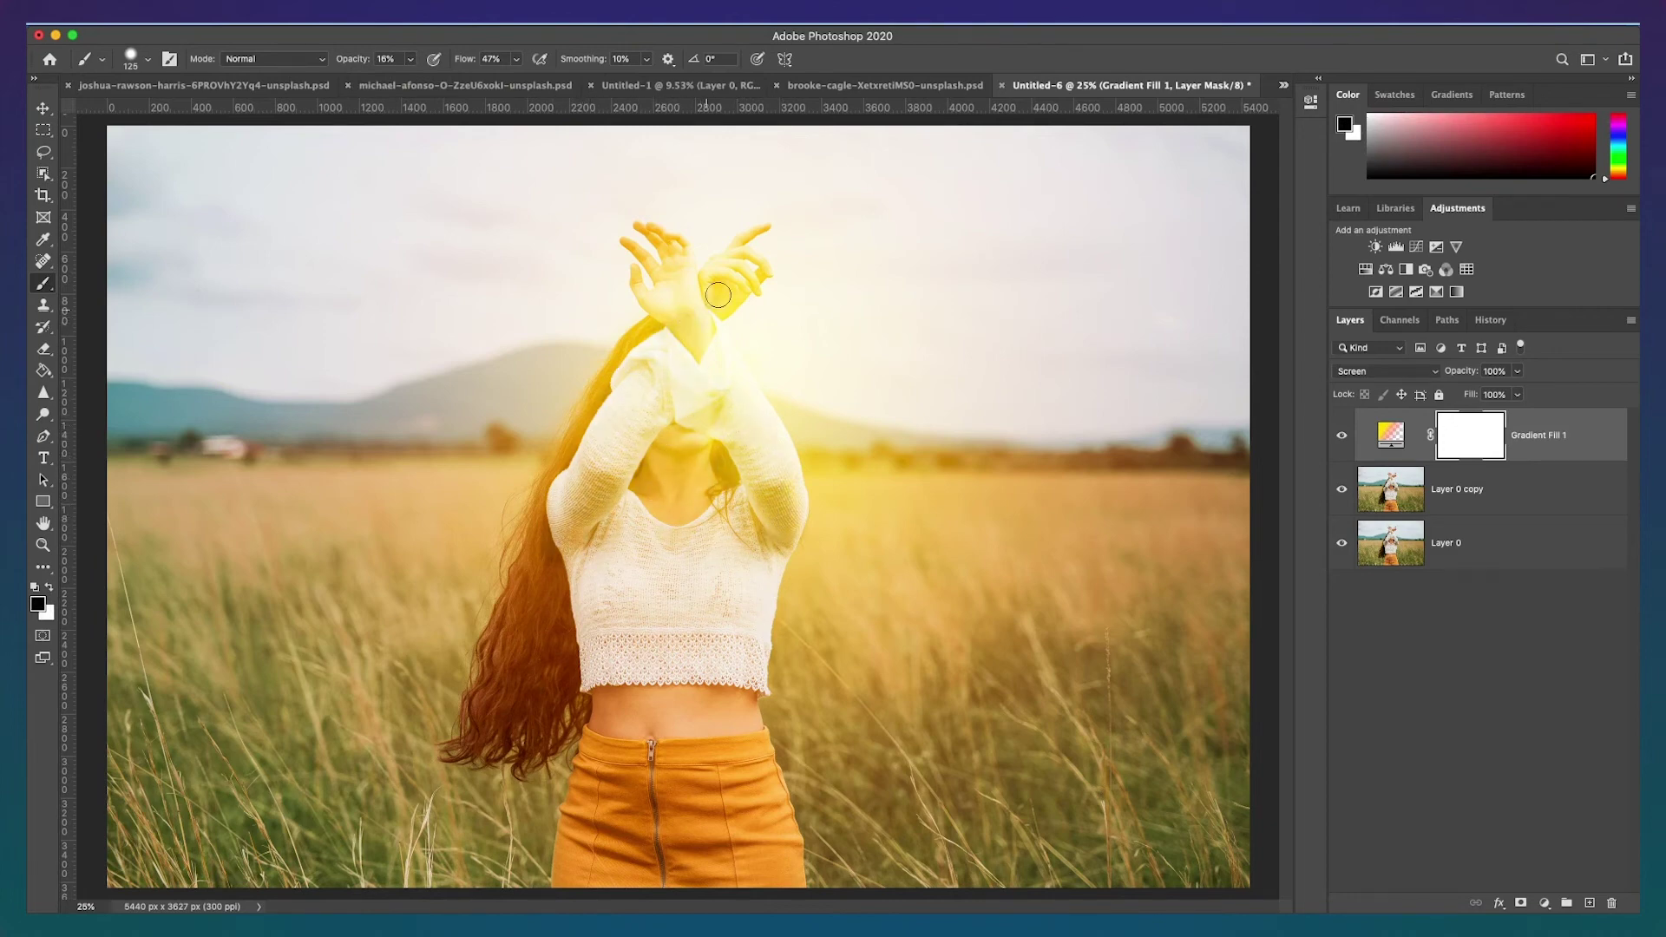
left_click_drag(555, 579, 519, 663)
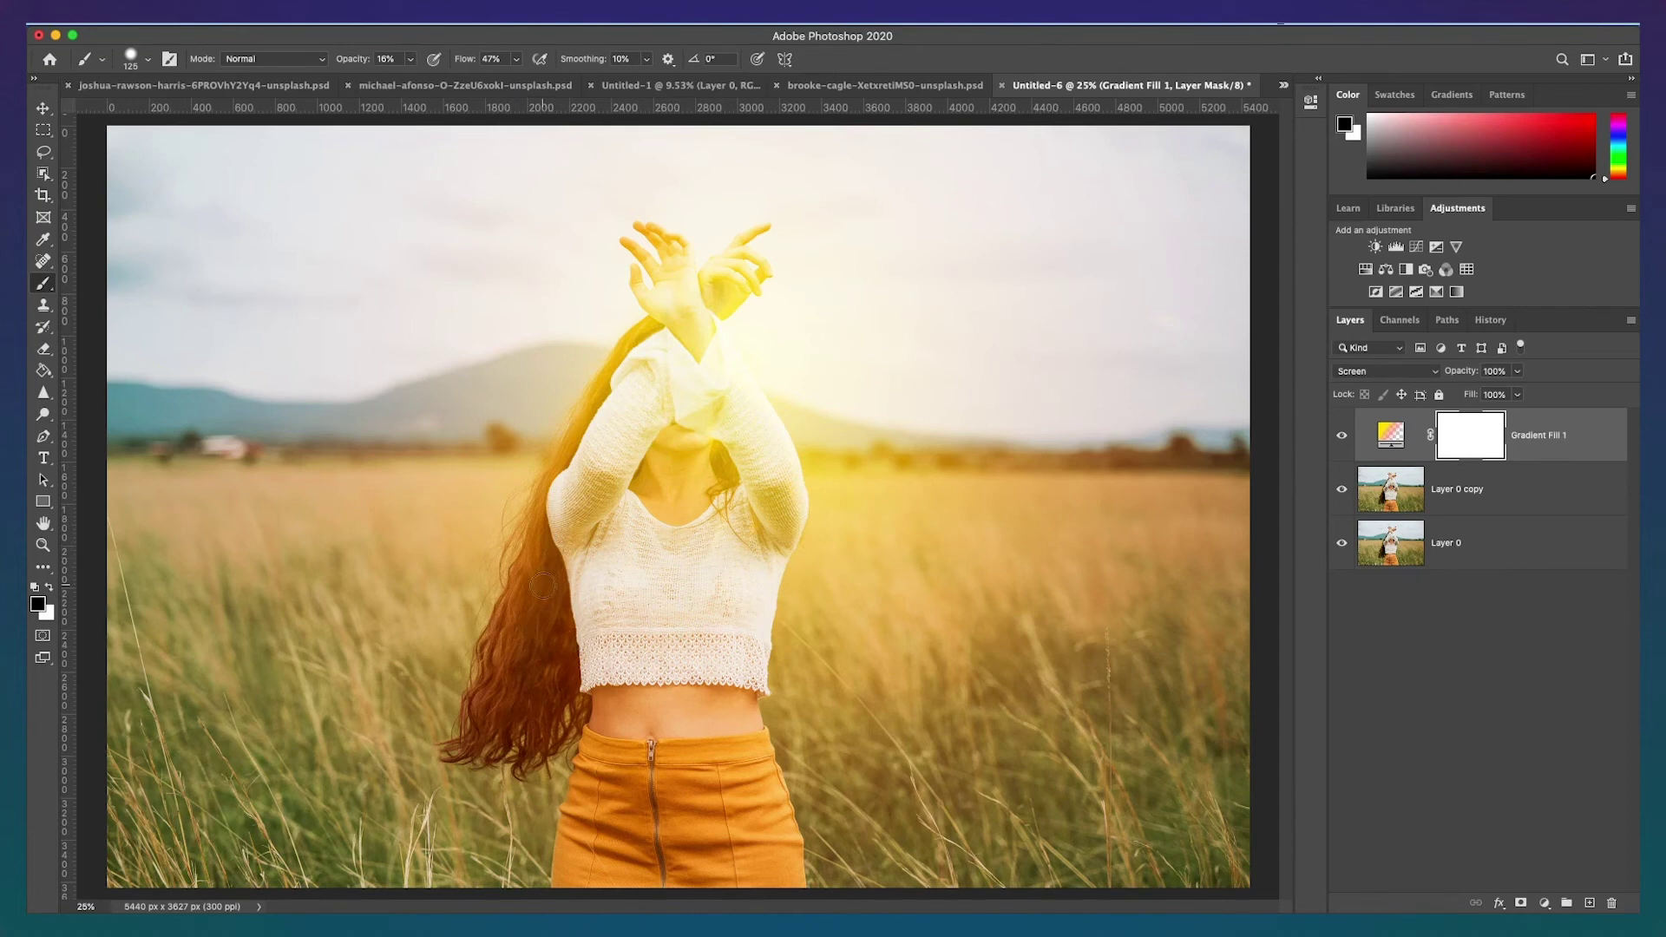
Raise the brush to 29% opacity and 200 px and mask the glow over the woman's sweater and face.
left_click(411, 59)
left_click_drag(408, 79, 420, 80)
key("bracketright")
key("bracketright")
key("bracketright")
mouse_move(605, 488)
left_mouse_down()
mouse_move(524, 668)
mouse_move(658, 512)
mouse_move(729, 460)
mouse_move(762, 485)
mouse_move(674, 383)
mouse_move(717, 406)
mouse_move(689, 449)
mouse_move(677, 414)
left_mouse_up()
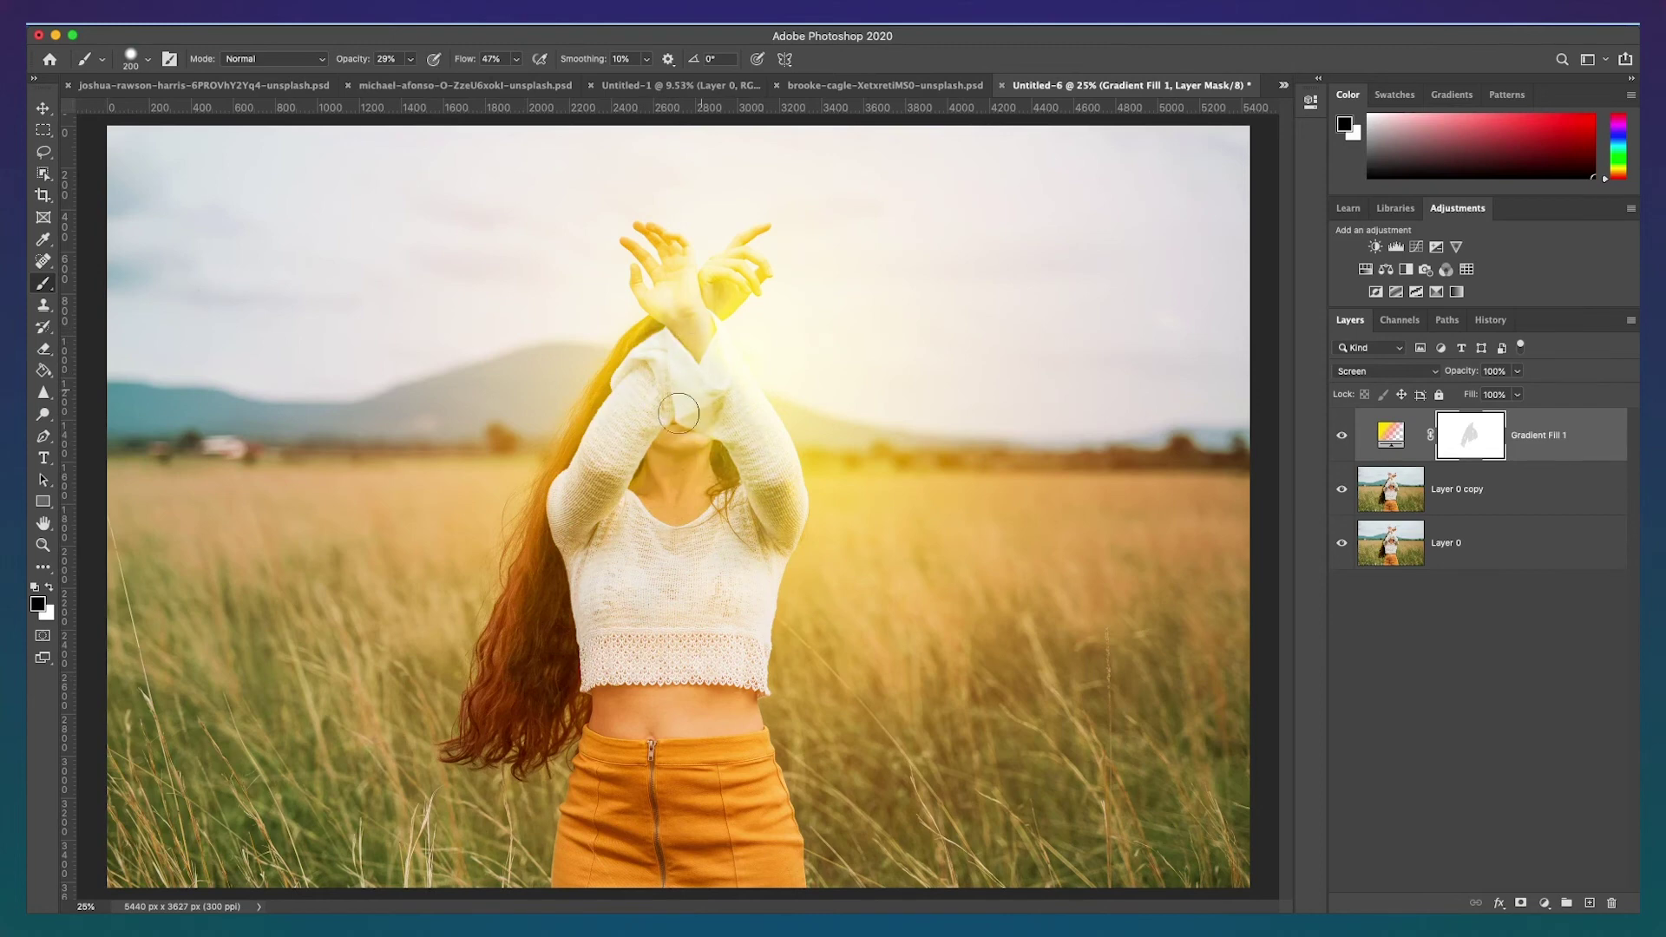
Vary the brush opacity and mask more of the glow along the woman's face, sleeves and raised arms.
left_click(410, 58)
left_click_drag(420, 80, 437, 79)
mouse_move(678, 434)
left_mouse_down()
mouse_move(624, 652)
mouse_move(733, 632)
mouse_move(763, 519)
mouse_move(738, 416)
mouse_move(761, 485)
mouse_move(689, 347)
left_mouse_up()
left_click(409, 59)
left_click(386, 80)
mouse_move(763, 473)
left_mouse_down()
mouse_move(756, 562)
mouse_move(768, 531)
mouse_move(740, 301)
left_mouse_up()
Reduce the brush to 50 px at 21% opacity and mask the yellow glow over both raised hands.
left_click(409, 59)
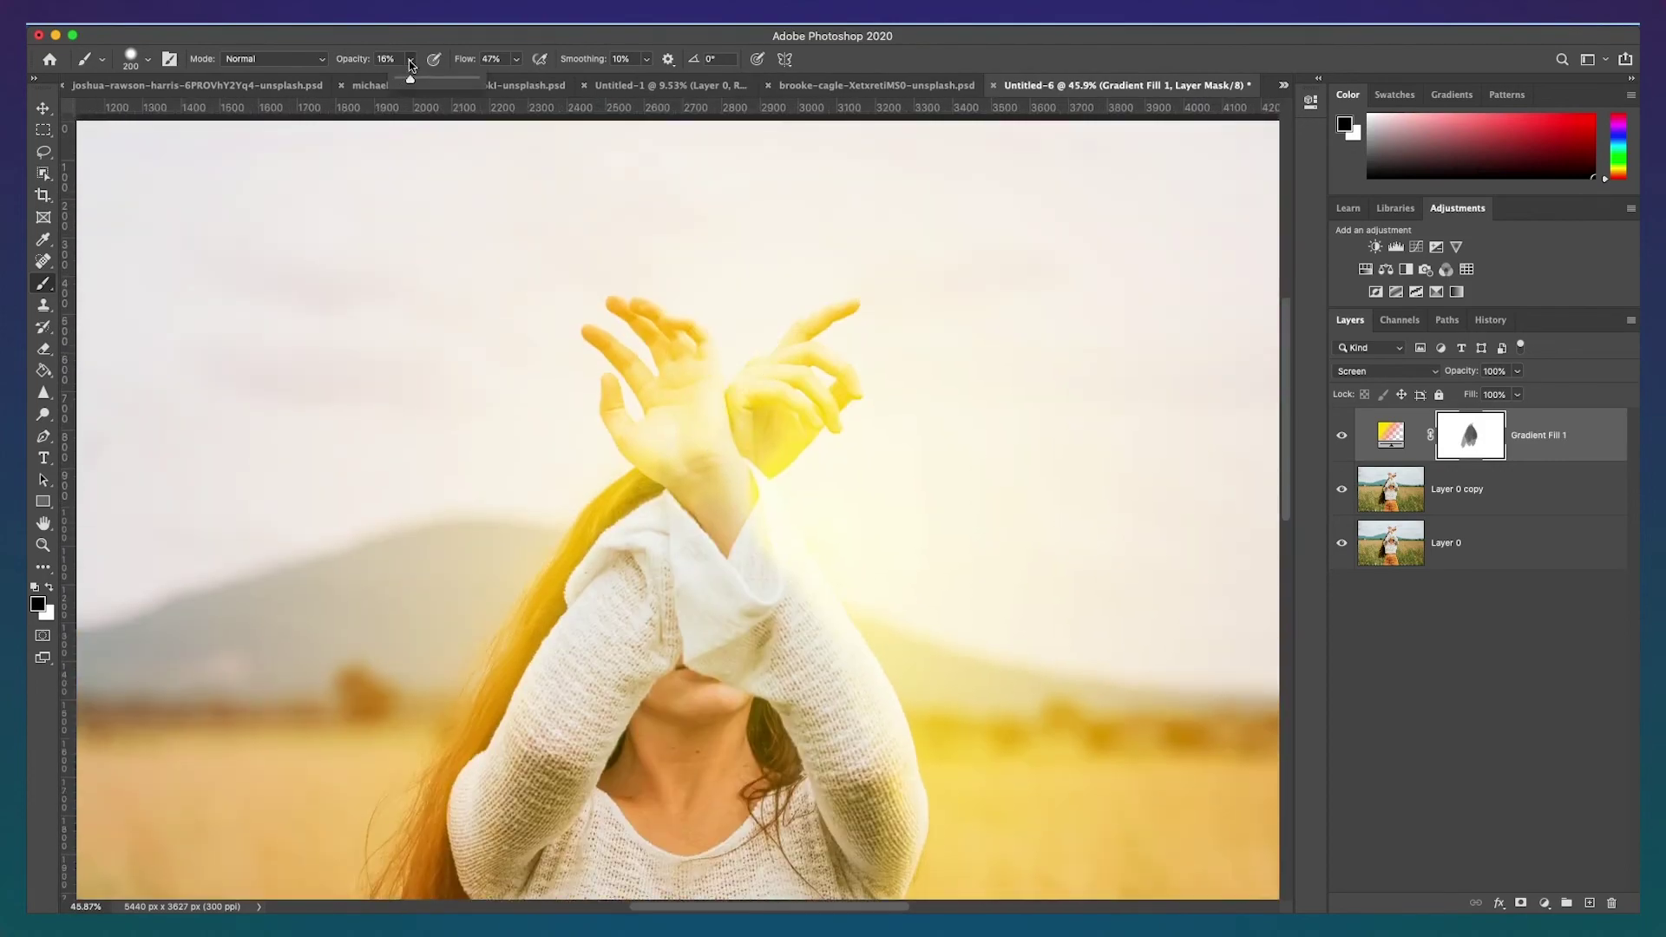
left_click(405, 79)
key("bracketleft")
key("bracketleft")
key("bracketleft")
key("bracketleft")
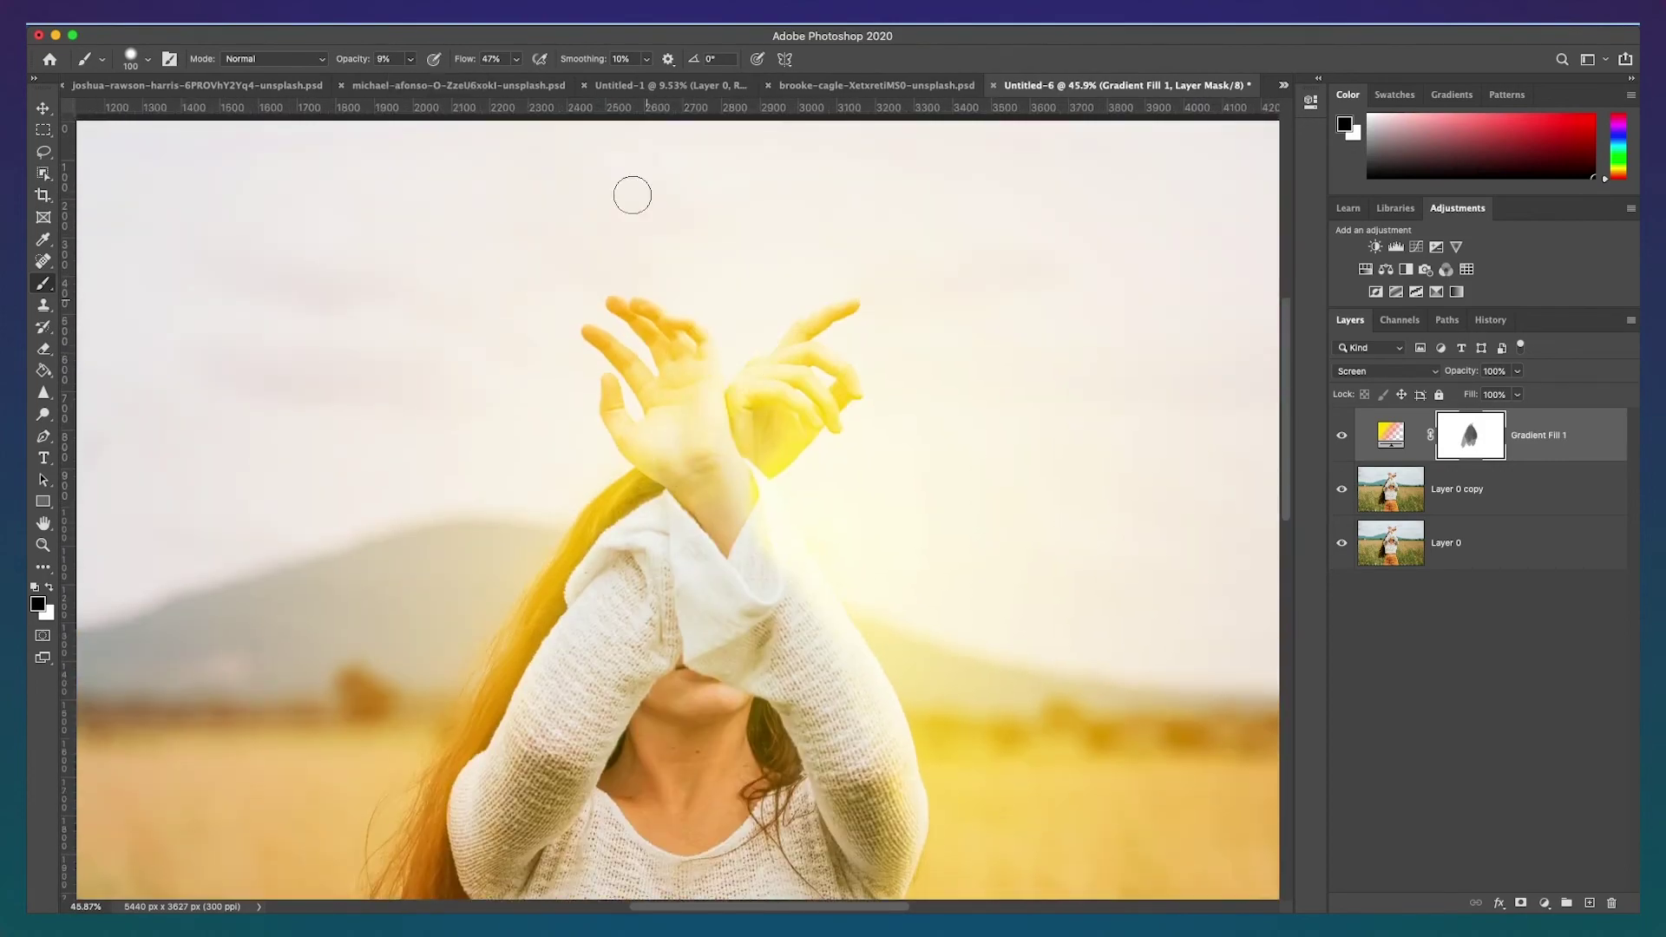
left_click(409, 59)
left_click(415, 79)
key("bracketleft")
key("bracketleft")
key("bracketleft")
key("bracketleft")
key("bracketleft")
mouse_move(616, 410)
left_mouse_down()
mouse_move(644, 387)
mouse_move(734, 514)
mouse_move(722, 435)
mouse_move(590, 333)
mouse_move(645, 313)
mouse_move(705, 368)
mouse_move(685, 467)
mouse_move(636, 441)
mouse_move(678, 431)
mouse_move(759, 475)
mouse_move(754, 457)
mouse_move(756, 543)
mouse_move(732, 404)
mouse_move(799, 382)
mouse_move(784, 422)
mouse_move(848, 307)
left_mouse_up()
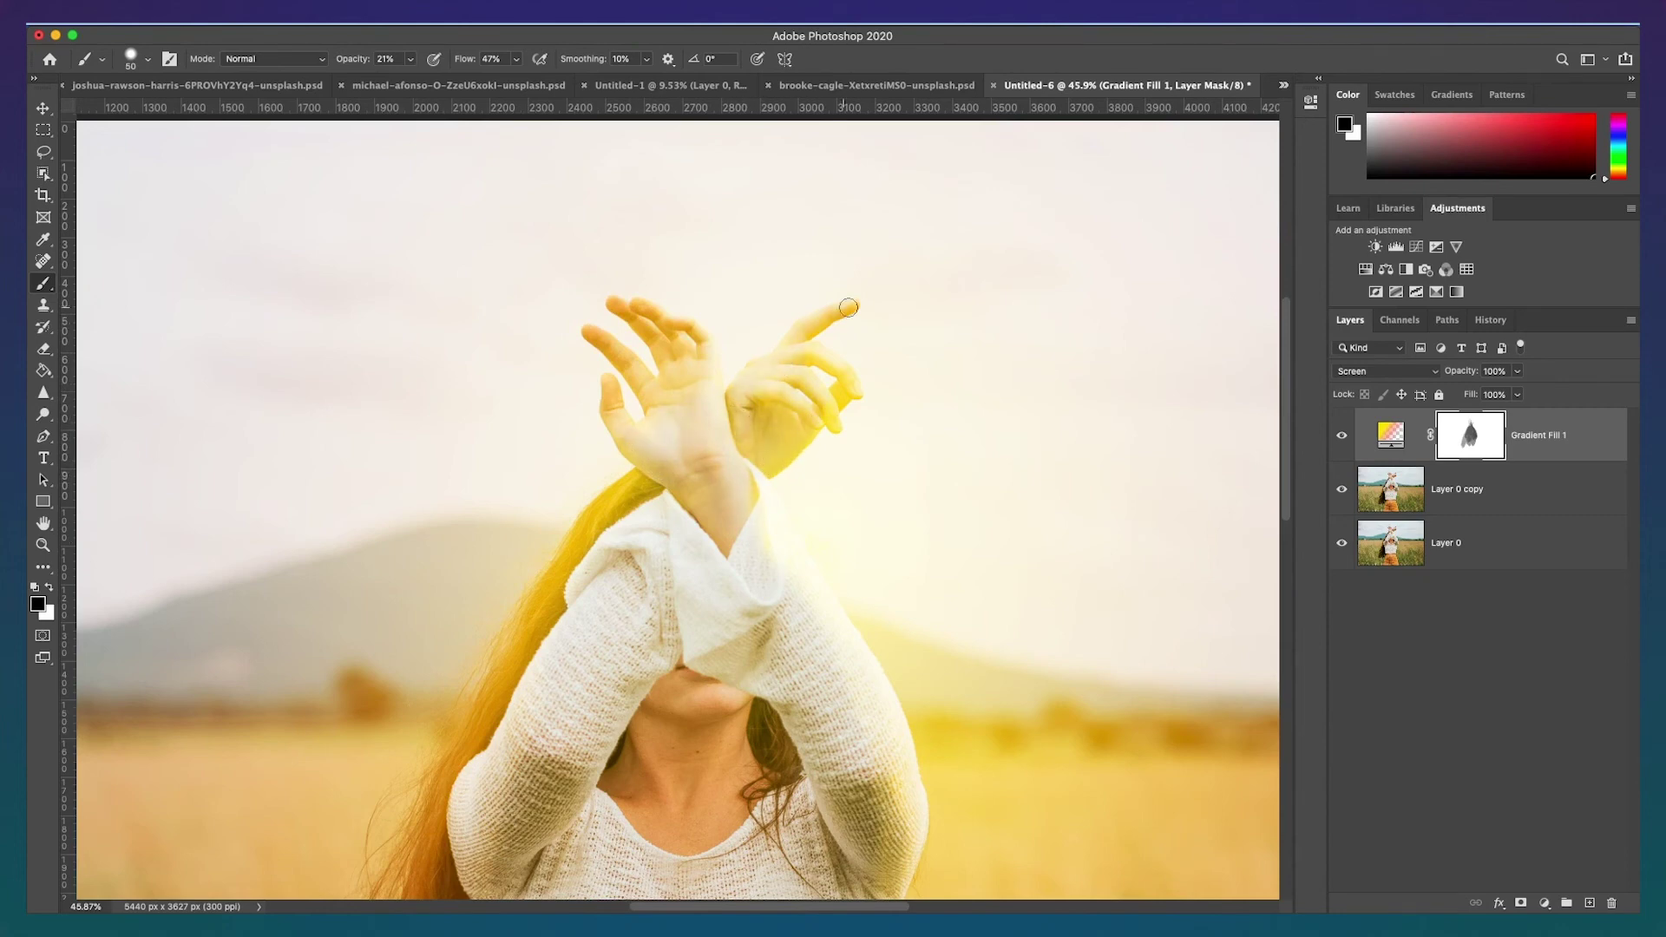
Set the brush opacity to 34% and mask more of the glow on the palm and fingers of both hands.
key("3")
key("4")
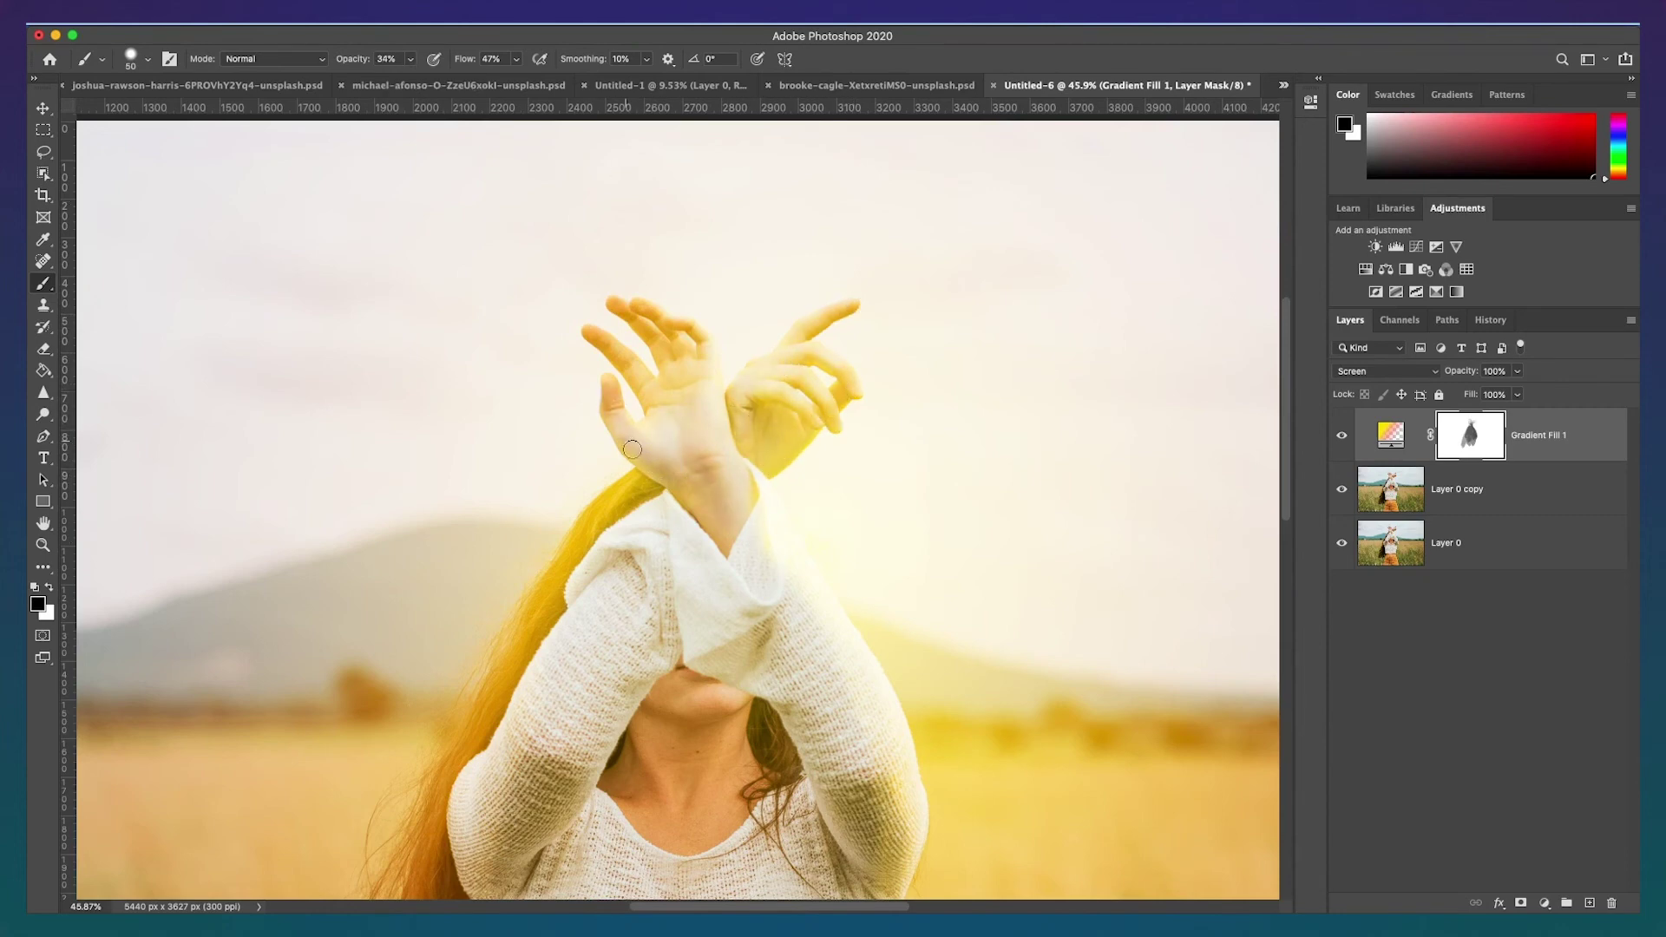
left_click_drag(633, 450, 658, 354)
mouse_move(705, 356)
left_mouse_down()
mouse_move(709, 484)
mouse_move(749, 475)
mouse_move(748, 386)
mouse_move(814, 326)
mouse_move(788, 439)
mouse_move(835, 425)
mouse_move(795, 430)
mouse_move(768, 408)
left_mouse_up()
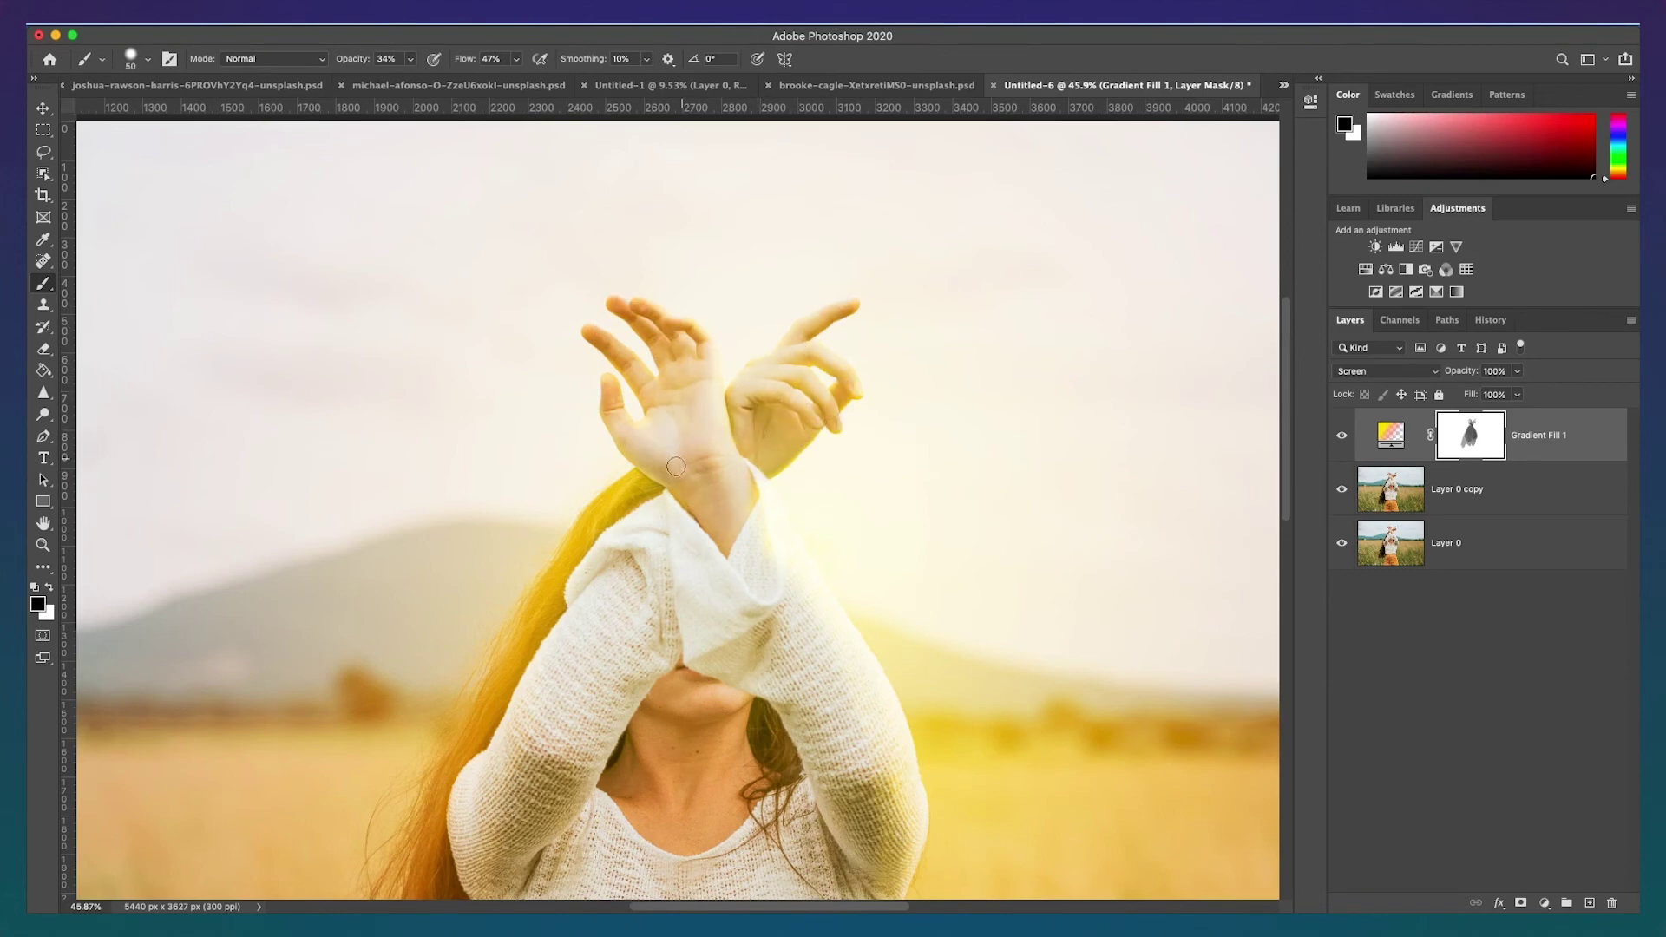
Soften the glow from the wrist down along the hair on the mask at 15% opacity, then lower the brush opacity to 8%.
key("1")
key("5")
left_click_drag(672, 468, 536, 648)
key("0")
key("8")
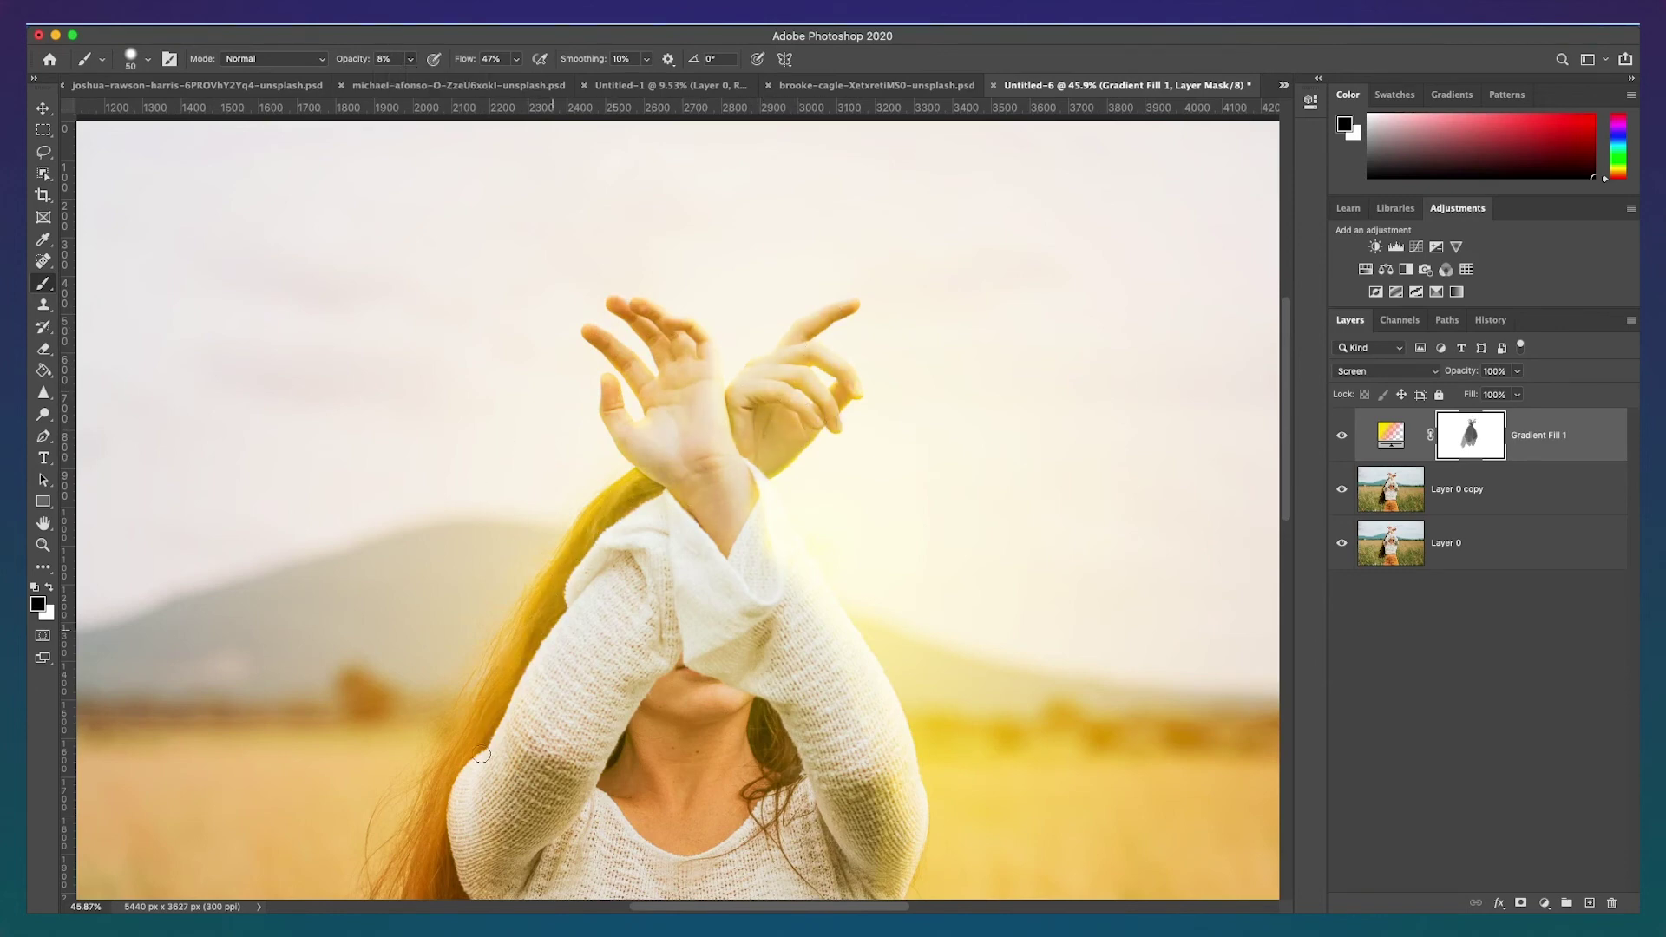
key("super+0")
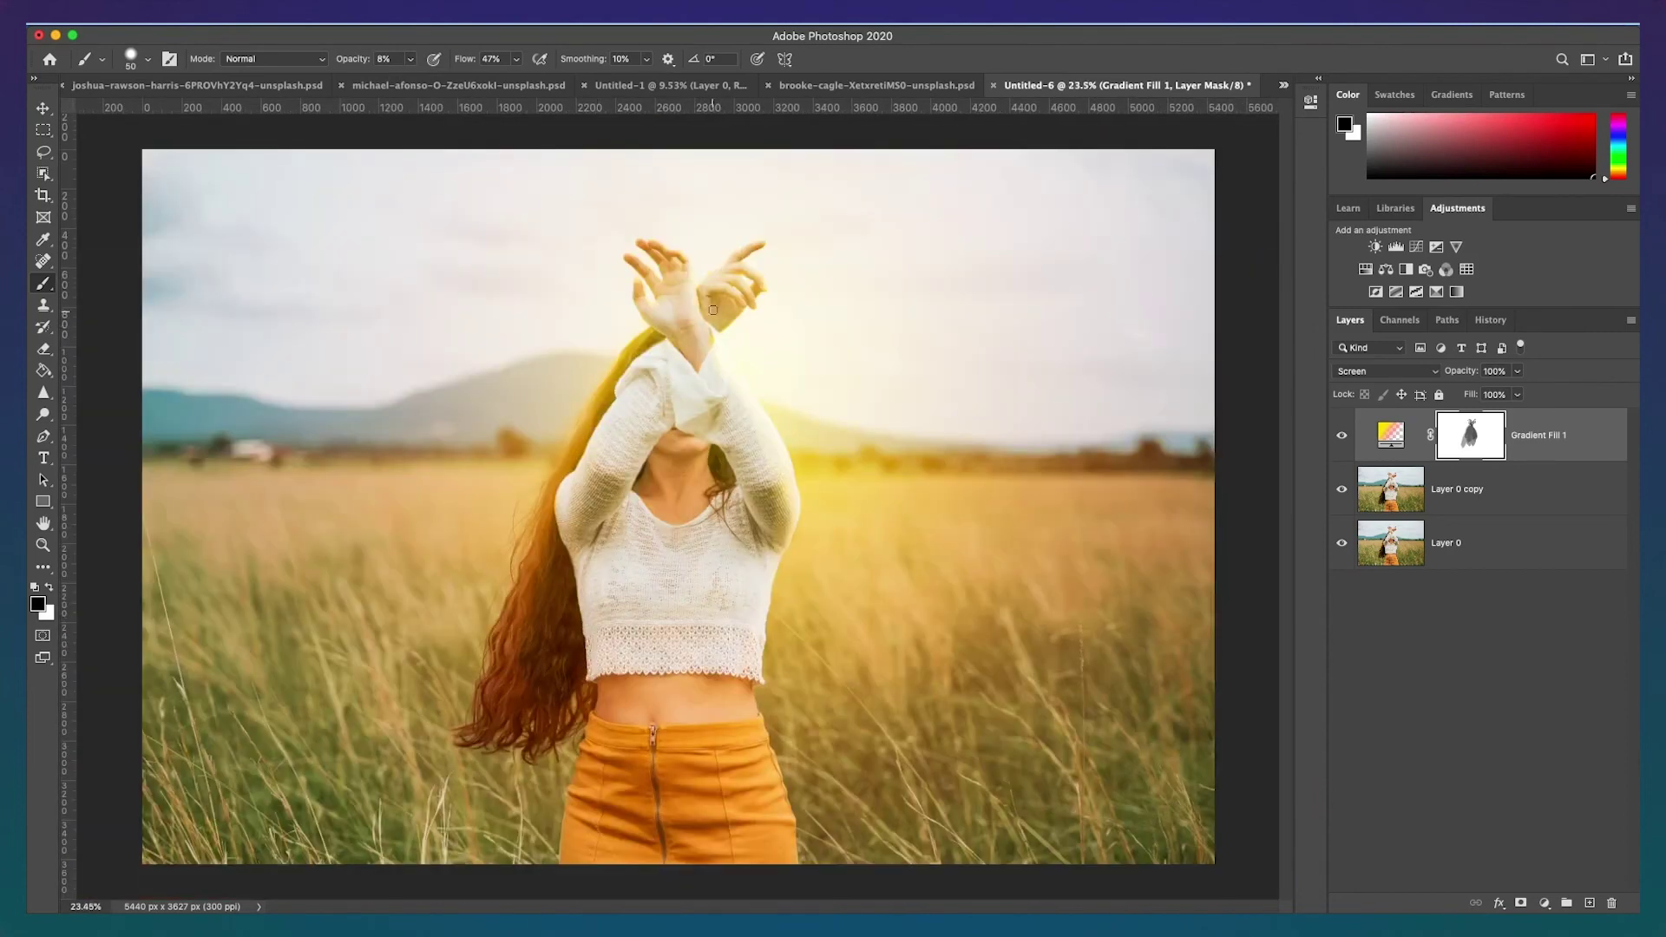
Add a Gradient Map adjustment layer and place it below the gradient fill layer.
left_click(1543, 902)
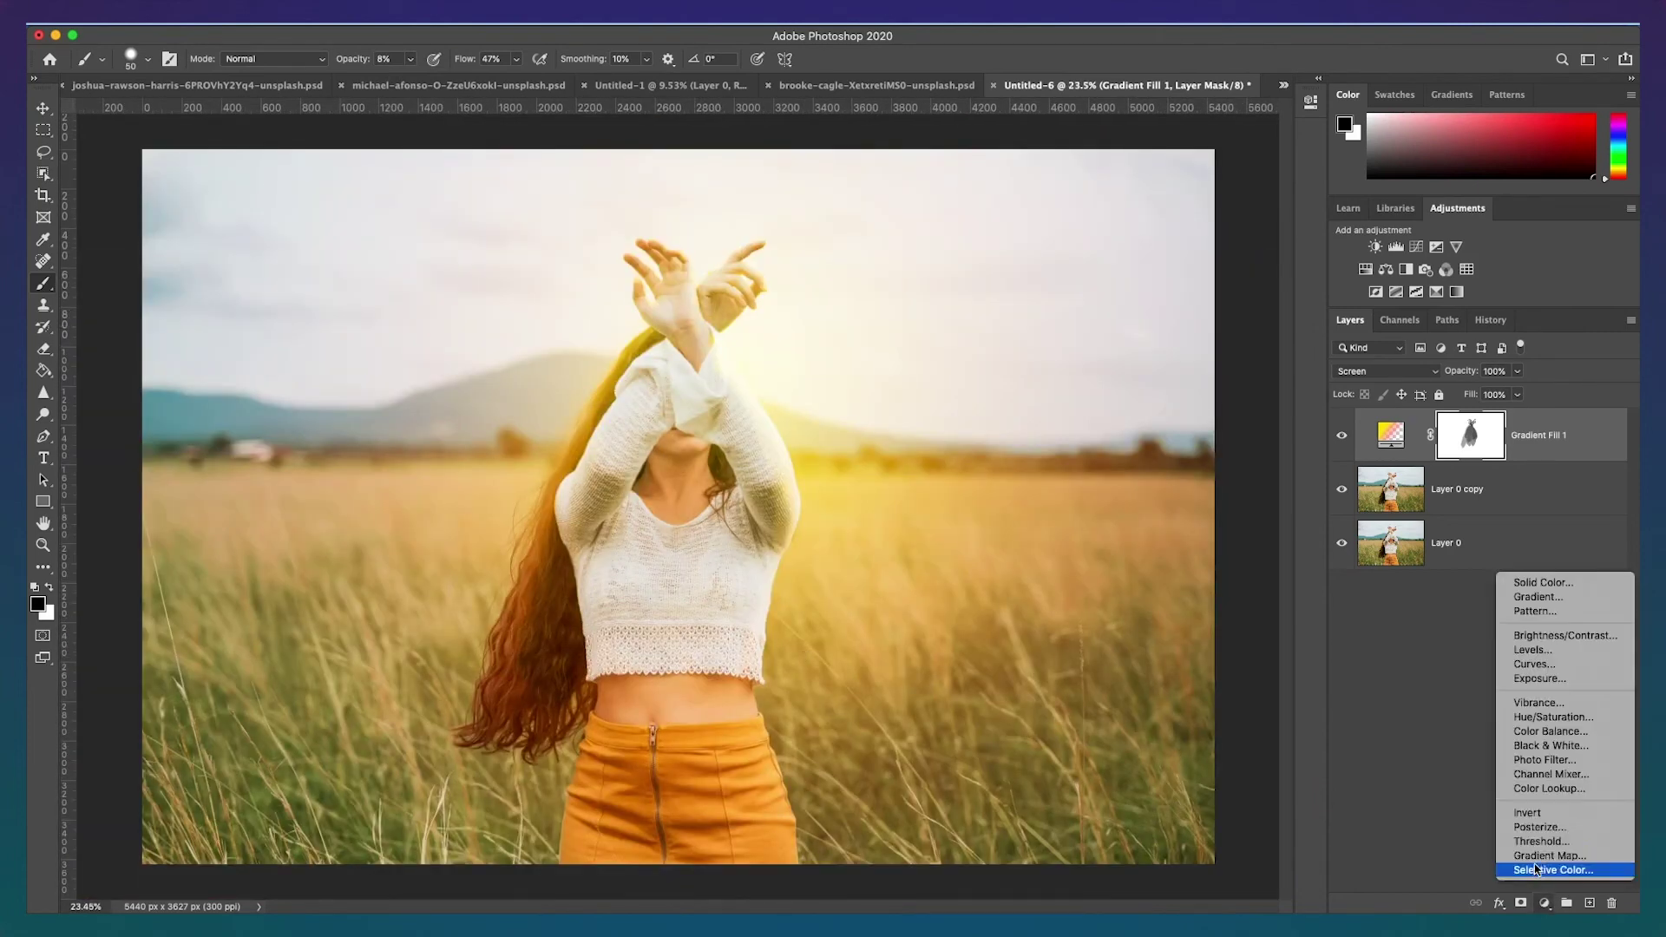
left_click(1537, 857)
left_click_drag(1494, 444, 1523, 510)
Change the gradient map's black colour stop to a strong red.
left_click(1179, 165)
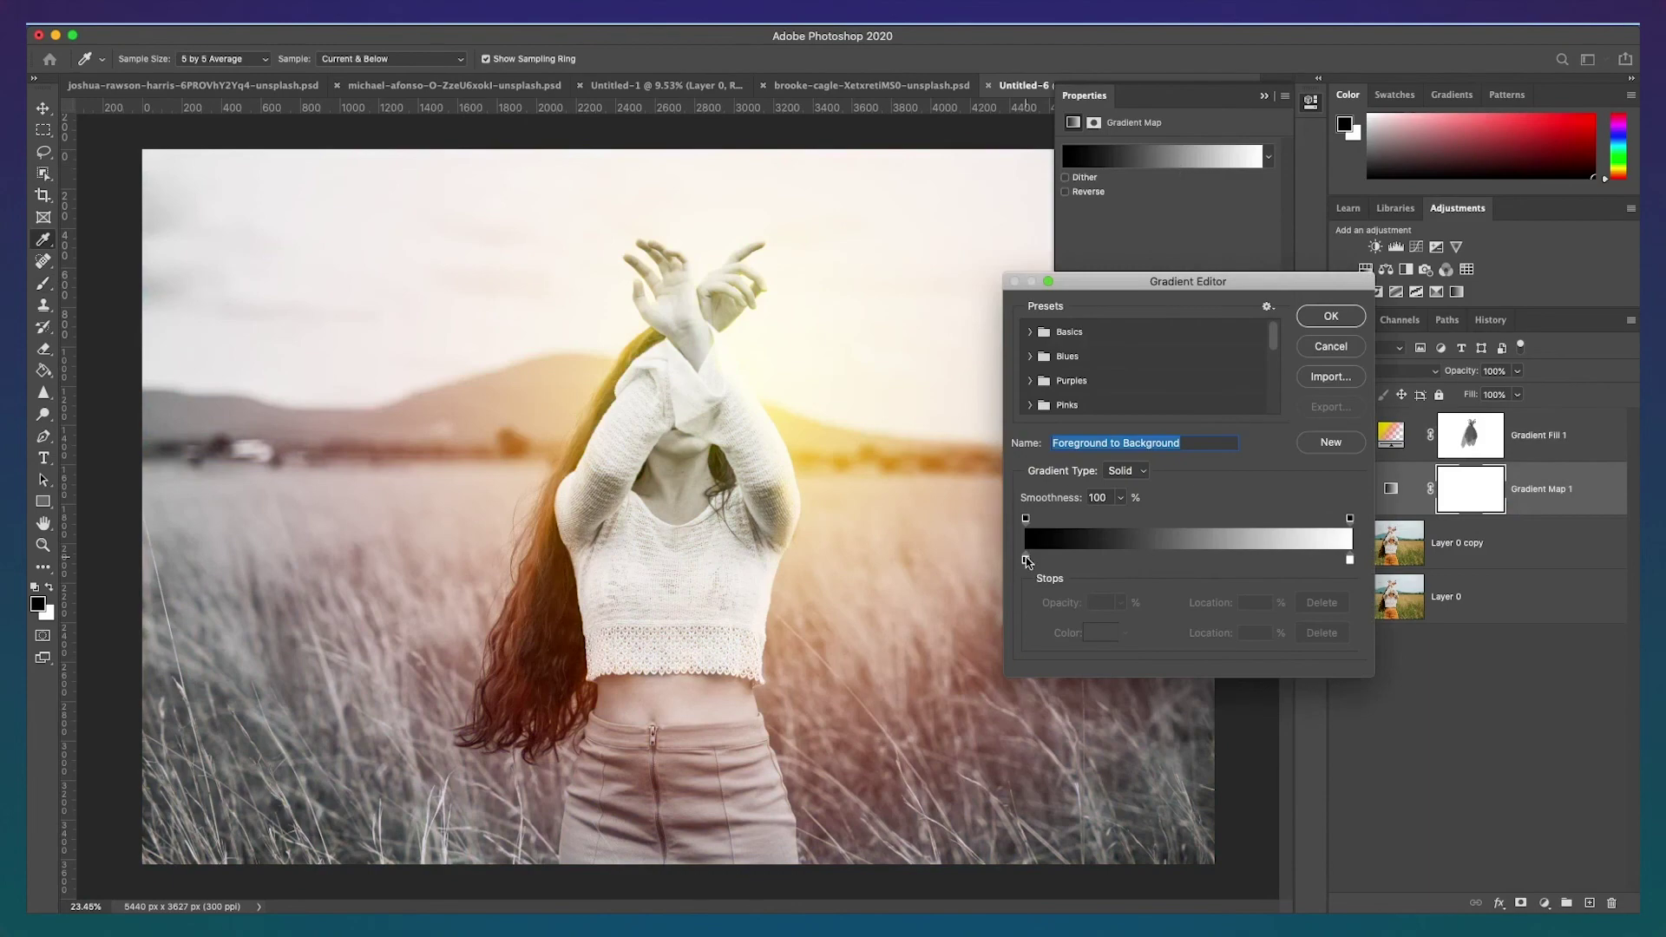
double_click(1026, 559)
left_click_drag(347, 591, 351, 611)
left_click(531, 543)
Change the gradient map's white colour stop to orange c7880f and accept the gradient.
double_click(1349, 559)
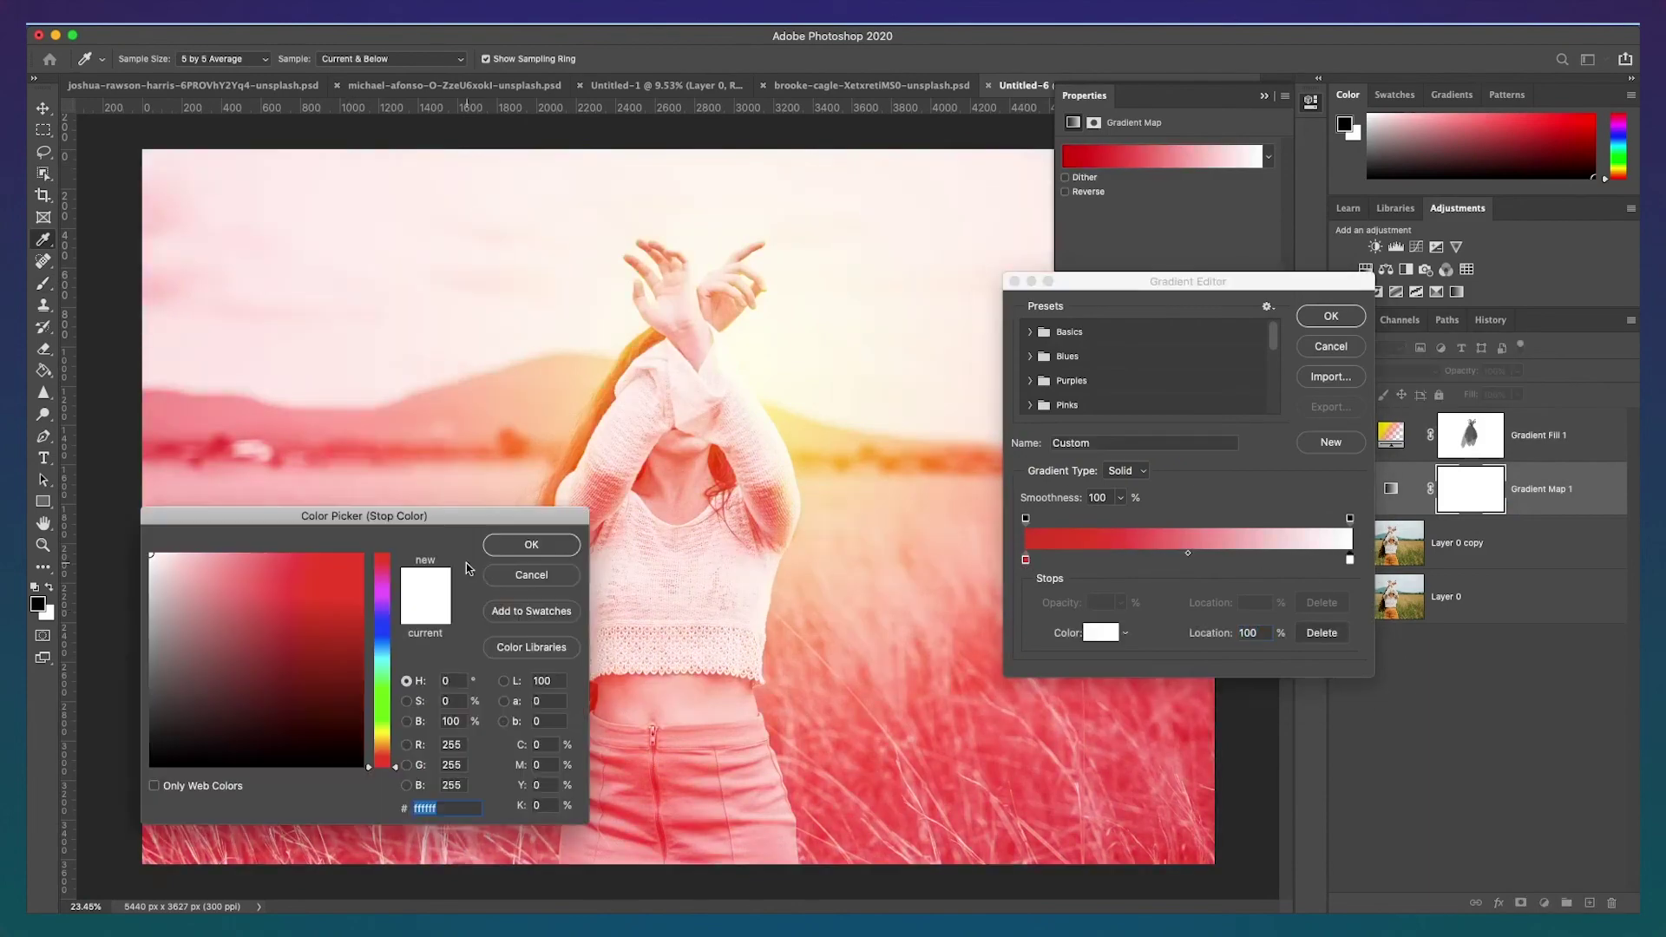
left_click_drag(382, 764, 382, 743)
left_click(351, 613)
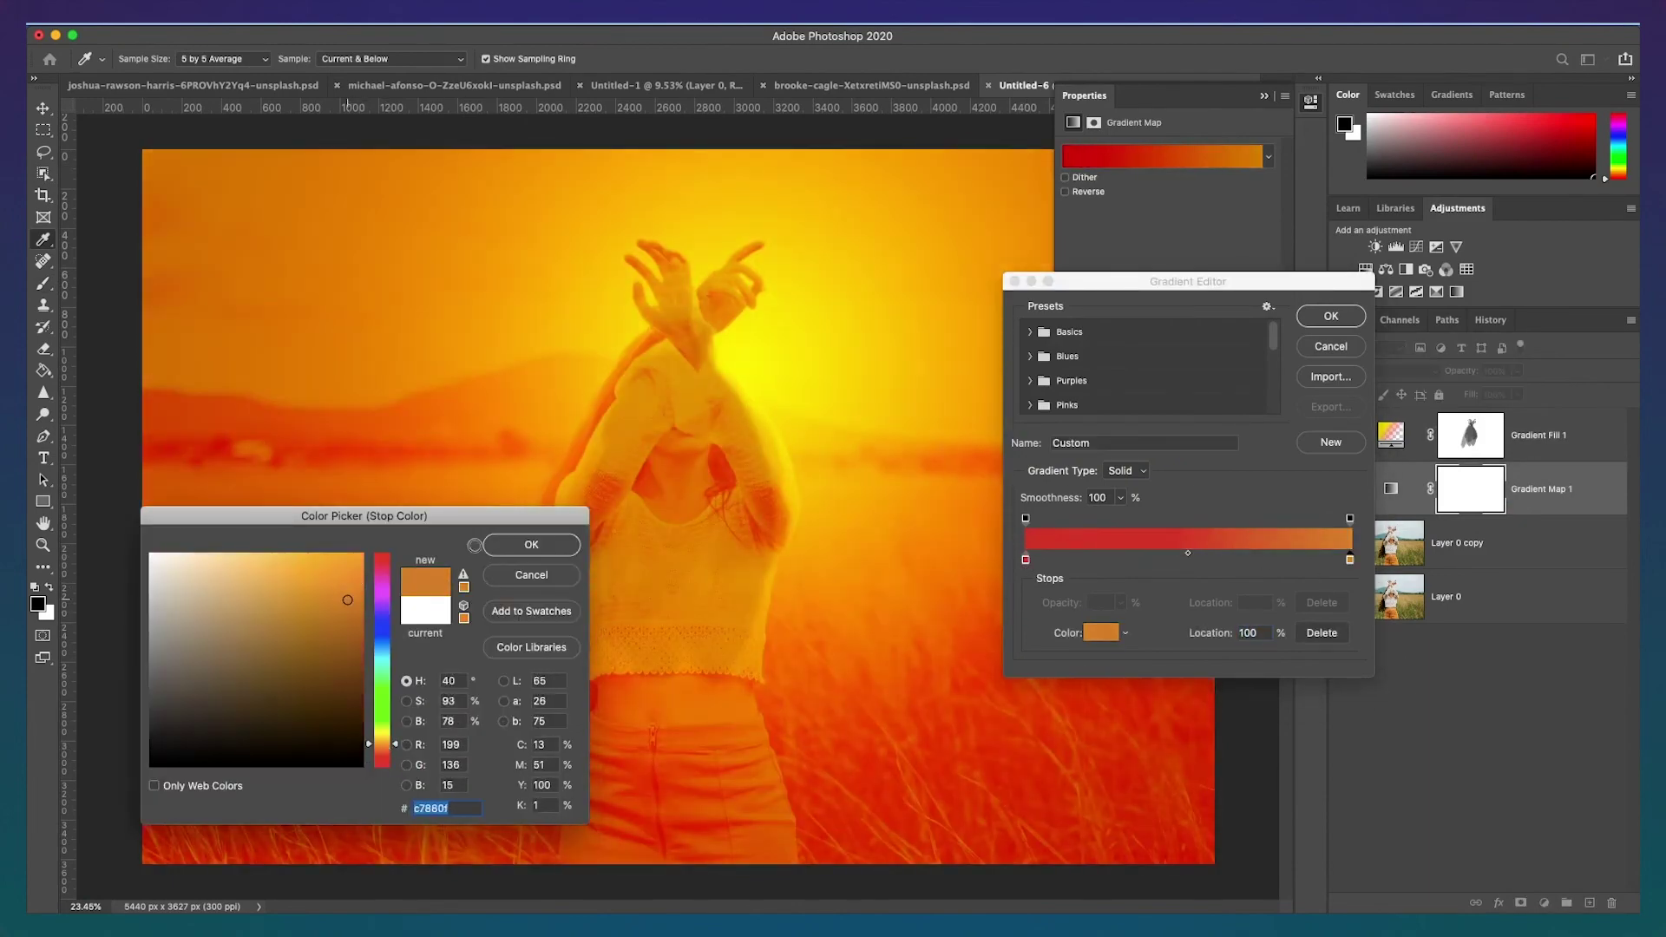
left_click(532, 544)
left_click(1312, 319)
Set the gradient map layer's blend mode to Soft Light and its opacity to 24%.
left_click(1389, 370)
left_click(1361, 564)
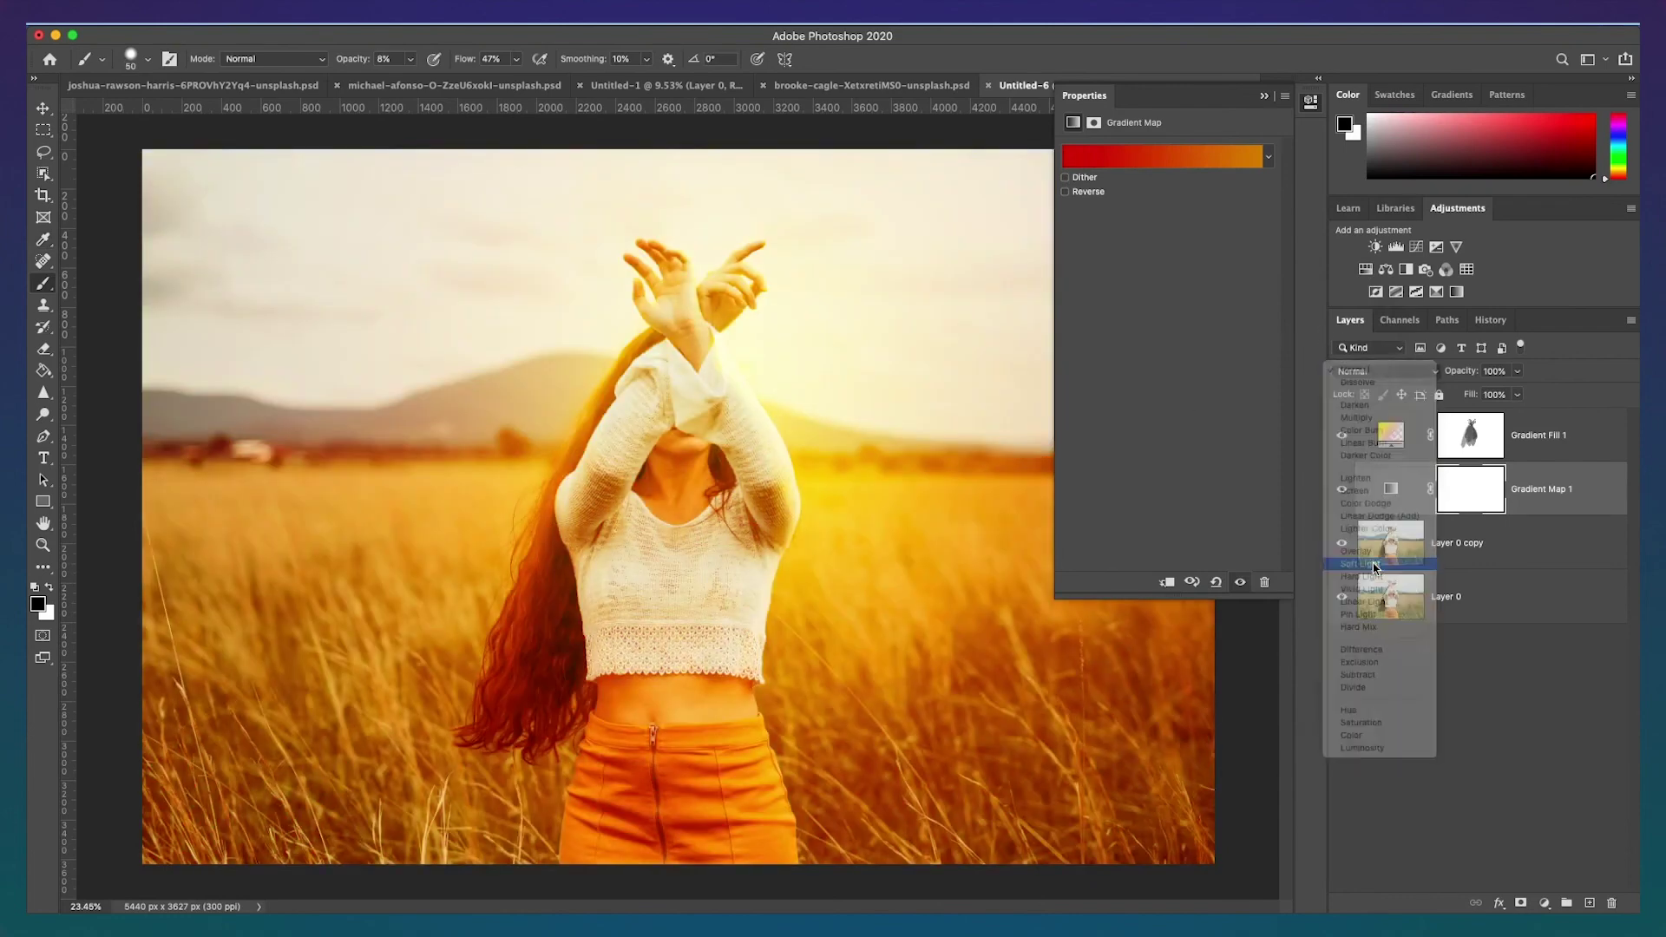
left_click(1265, 96)
left_click(1517, 370)
left_click_drag(1514, 393, 1462, 392)
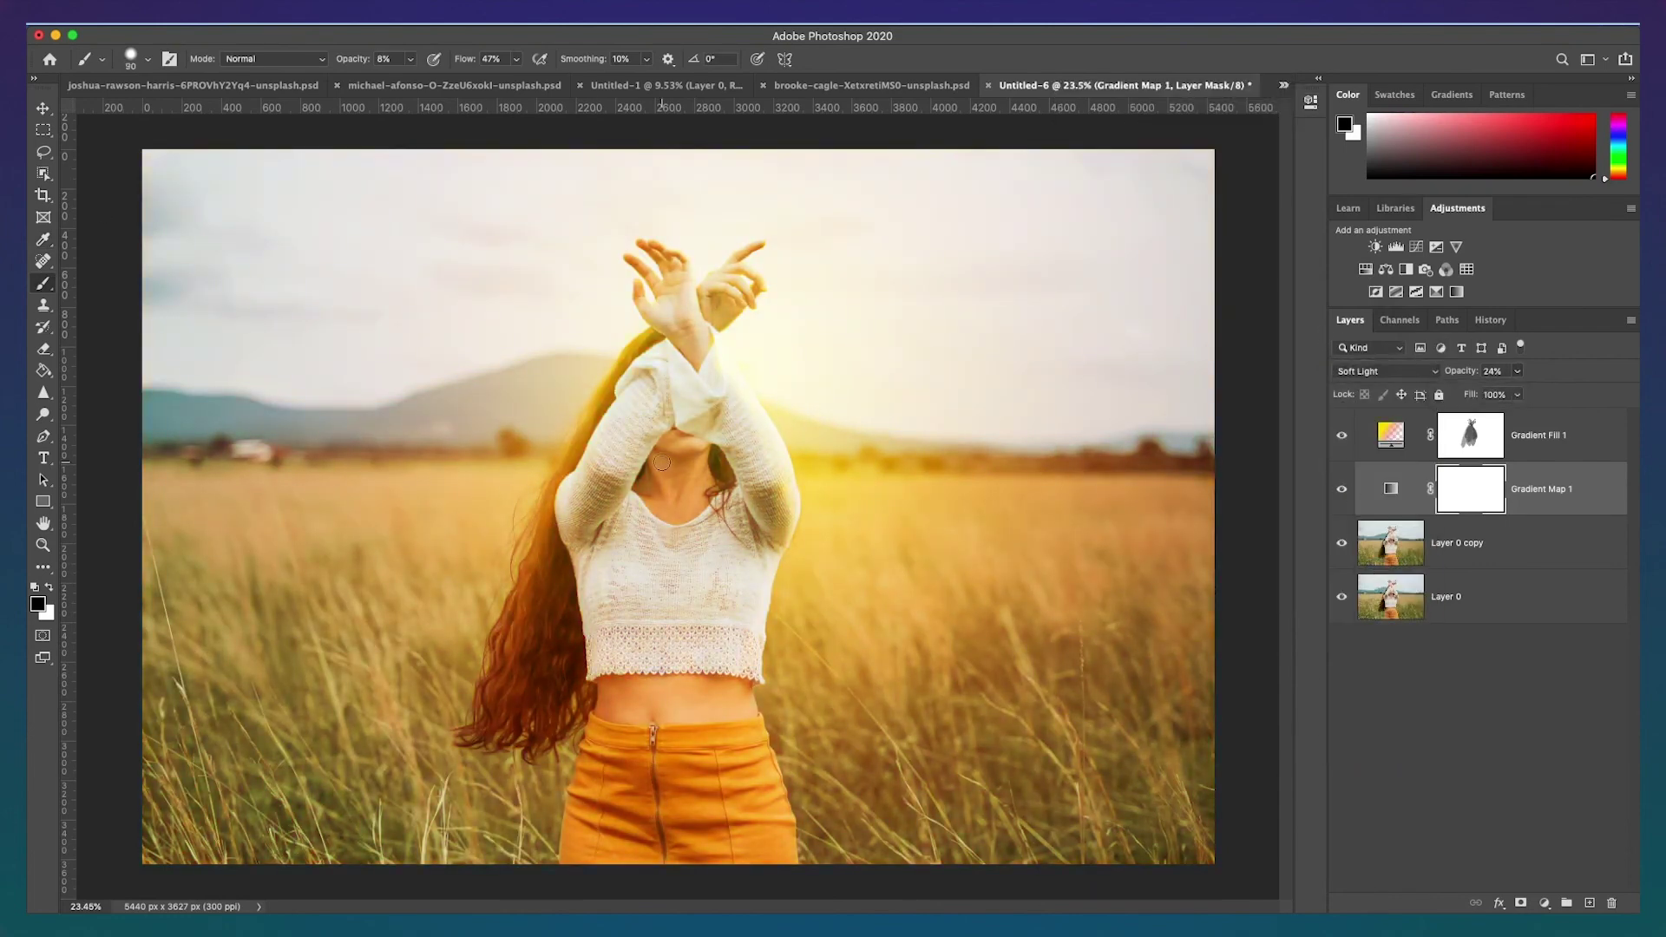
Paint on the gradient map's mask over the woman with a 200 px black brush at 8% opacity.
key("bracketright")
key("bracketright")
key("bracketright")
key("bracketright")
key("bracketright")
mouse_move(733, 518)
left_mouse_down()
mouse_move(536, 712)
mouse_move(685, 361)
left_mouse_up()
Add a Curves adjustment above the gradient map and darken the midtones with a point at input 135, output 103.
left_click(1544, 903)
left_click(1577, 667)
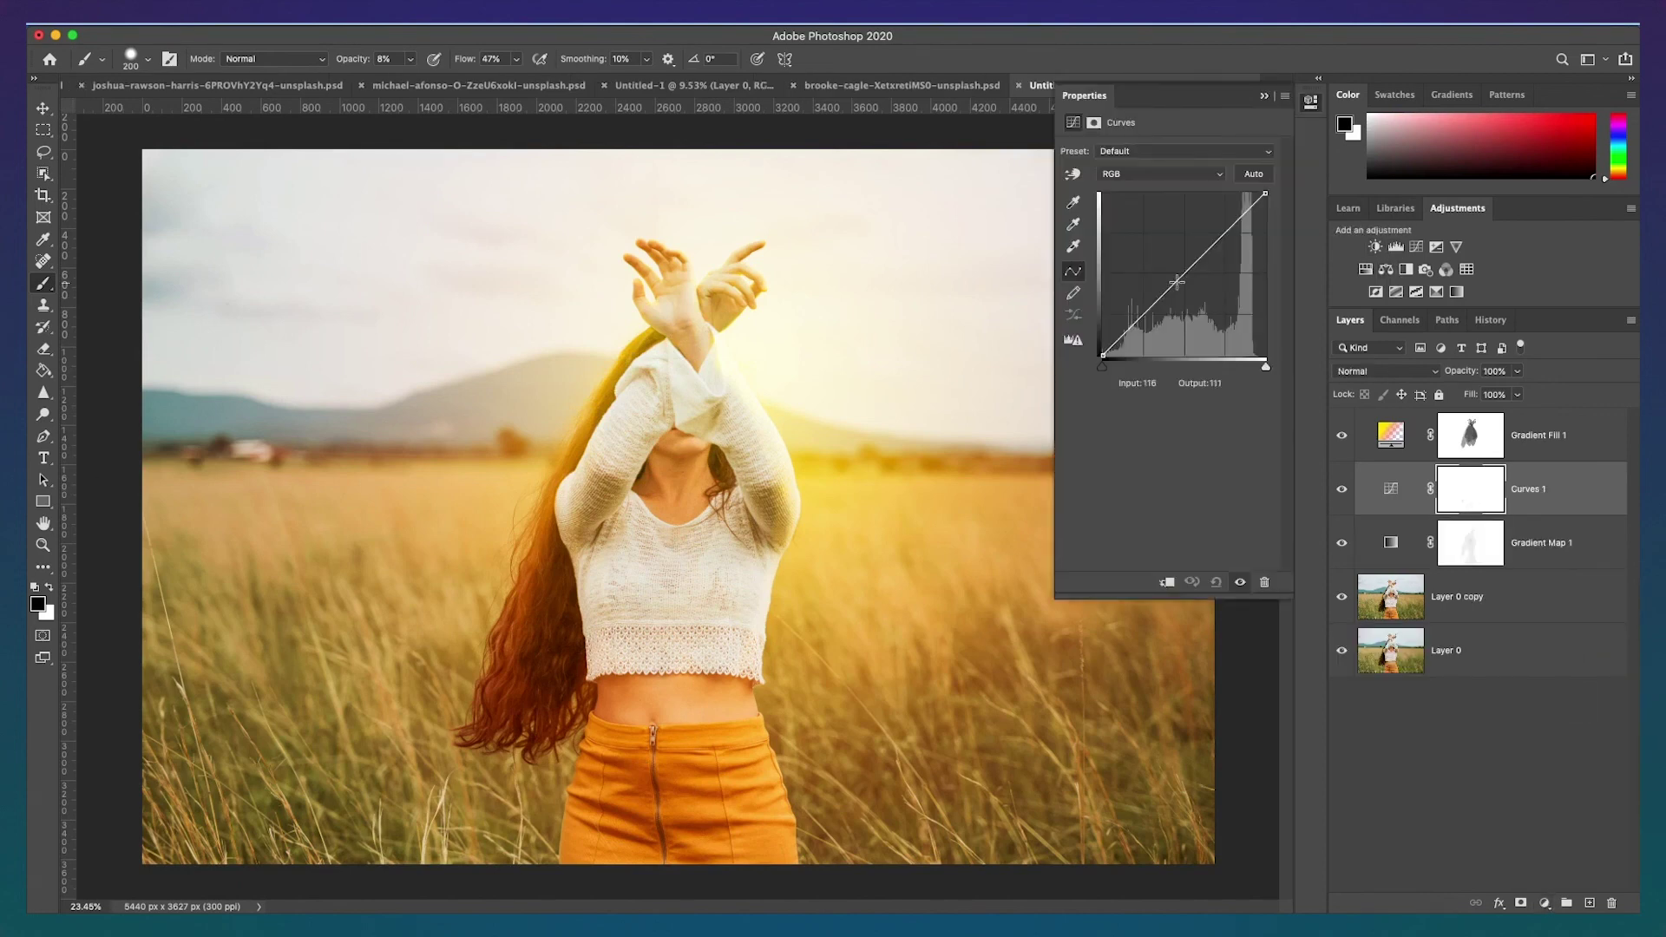
left_click_drag(1182, 276, 1189, 289)
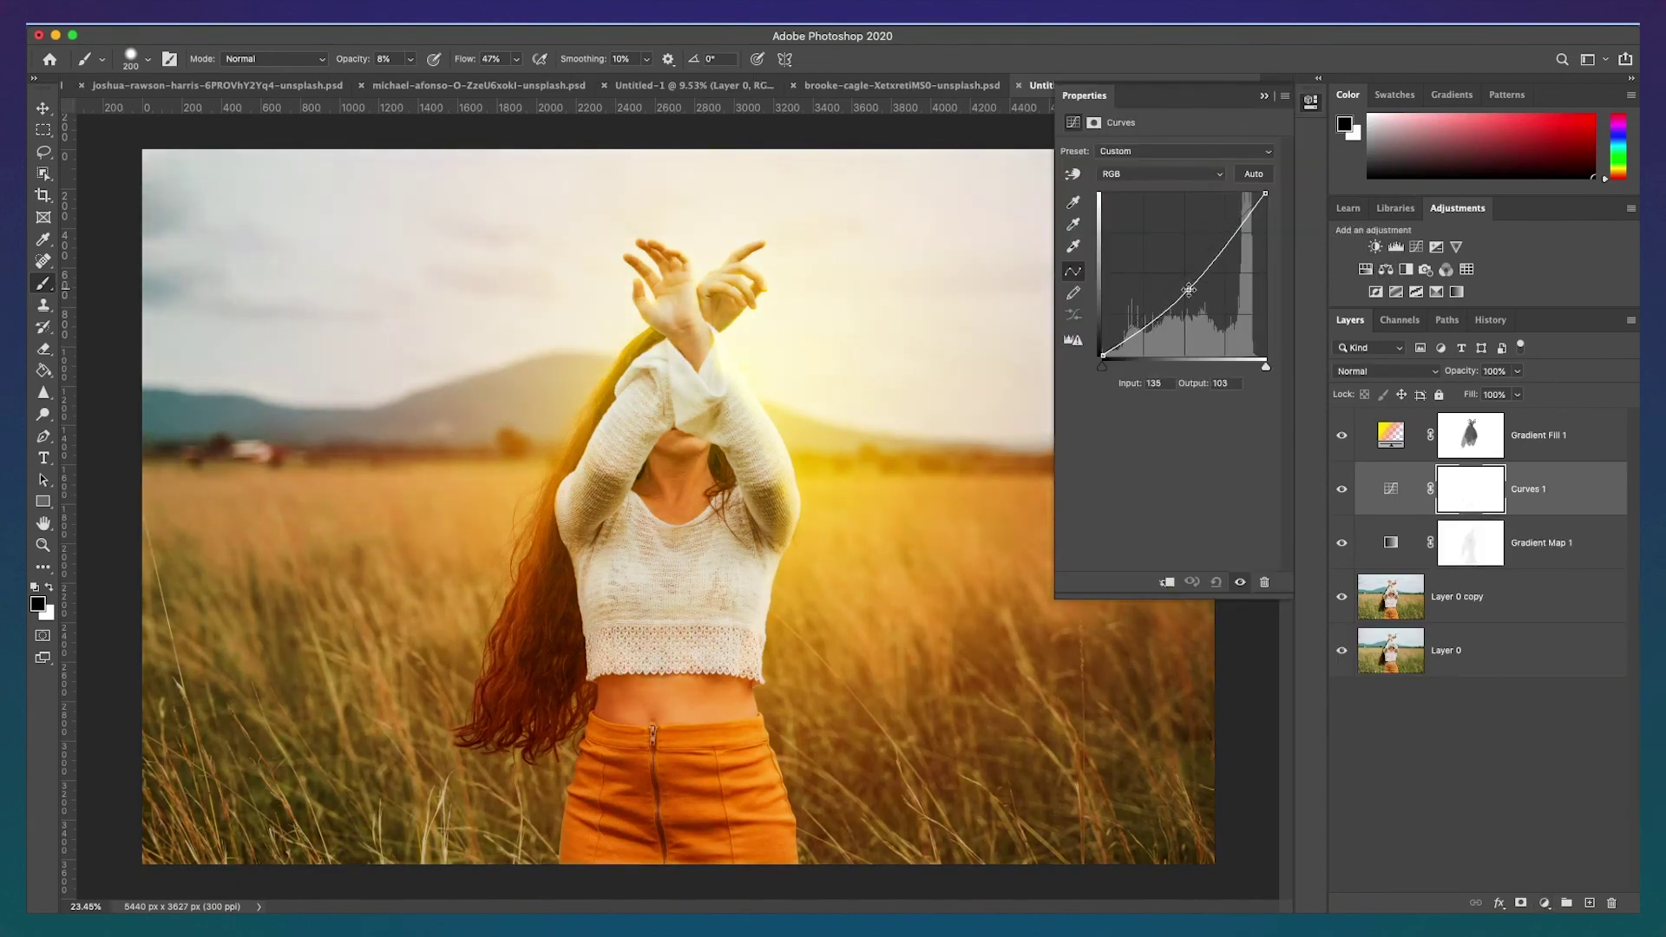
left_click(1264, 96)
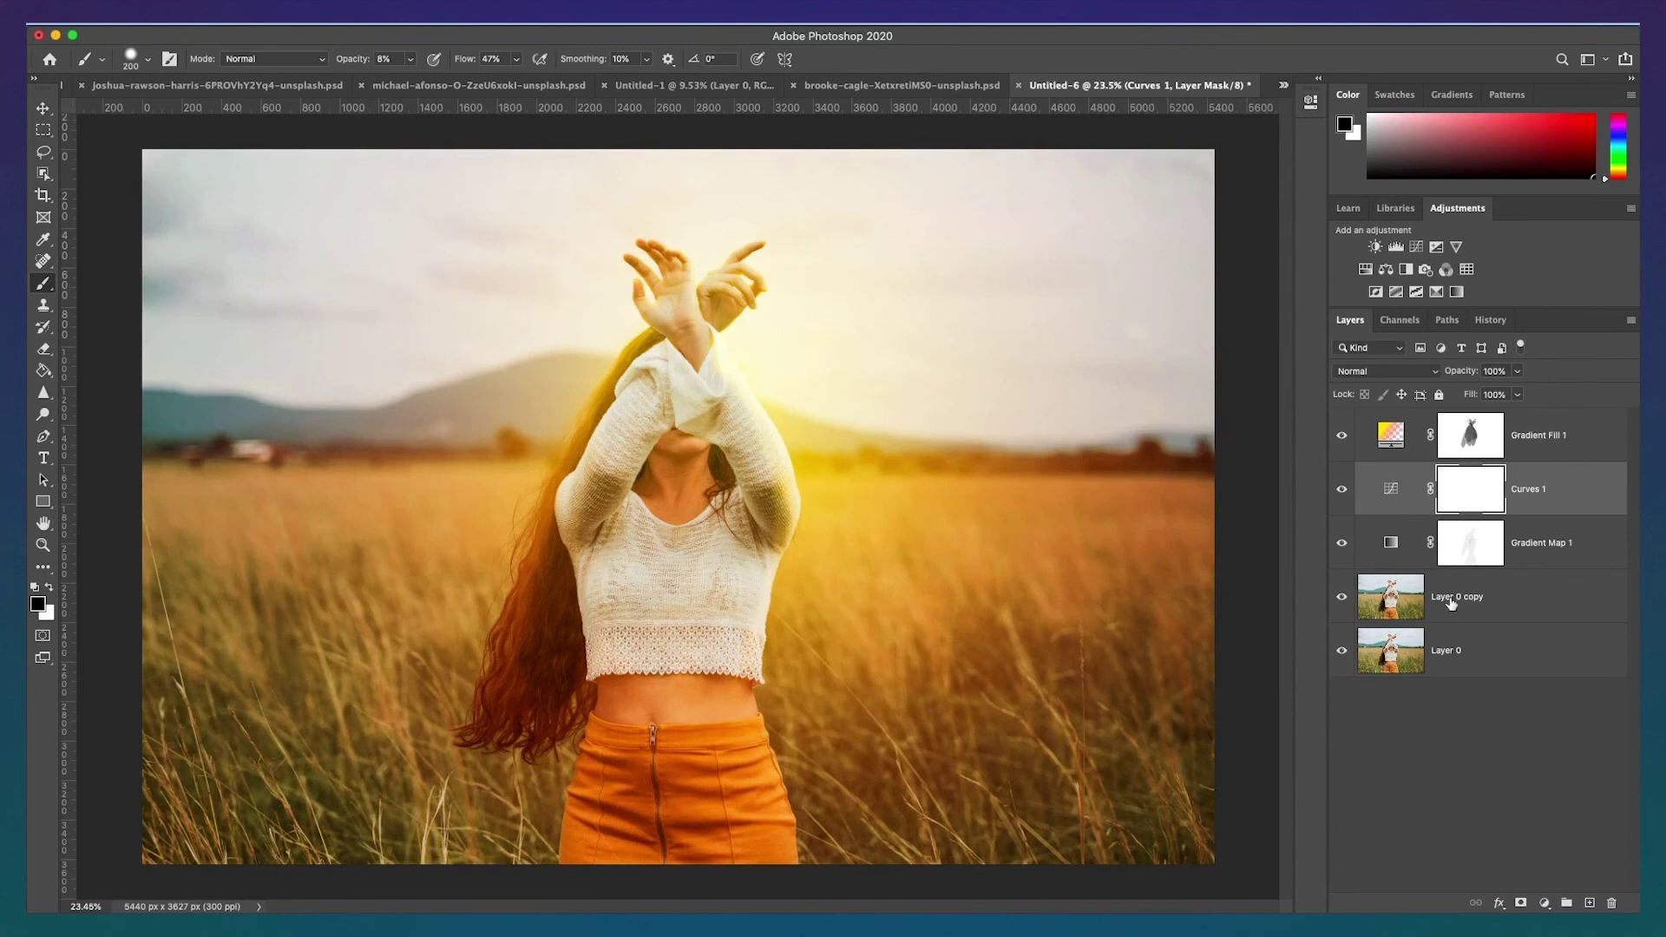
Move the Layer 0 copy to the top of the layer stack and hide it to compare before and after.
left_click_drag(1449, 601, 1442, 431)
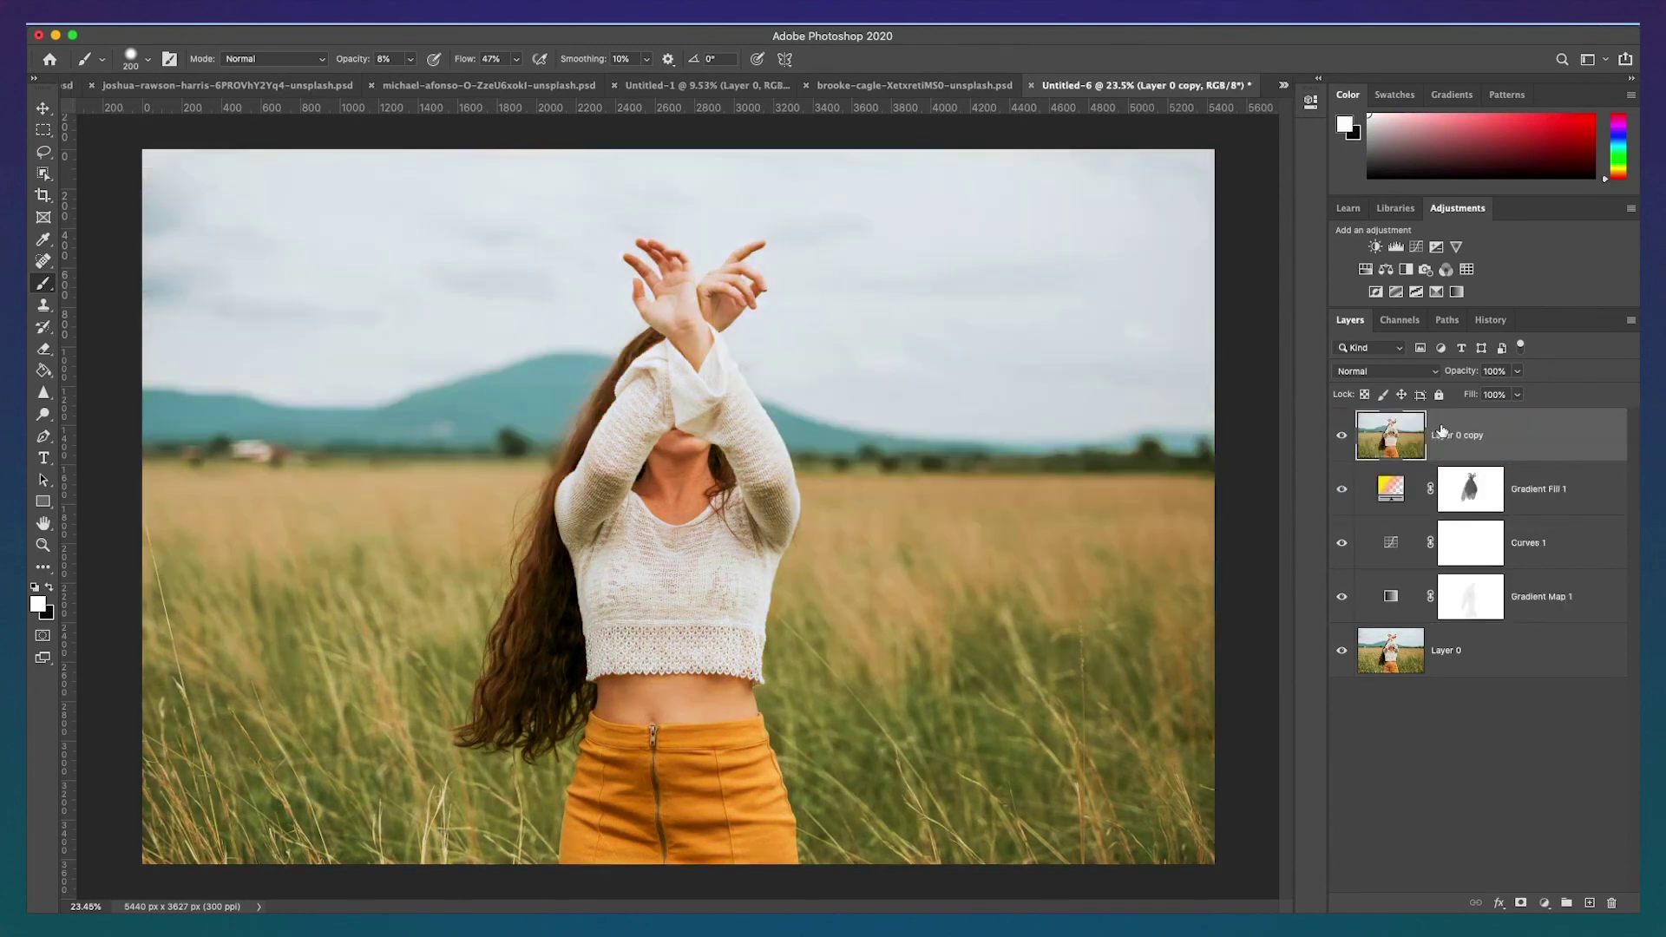
left_click(1343, 435)
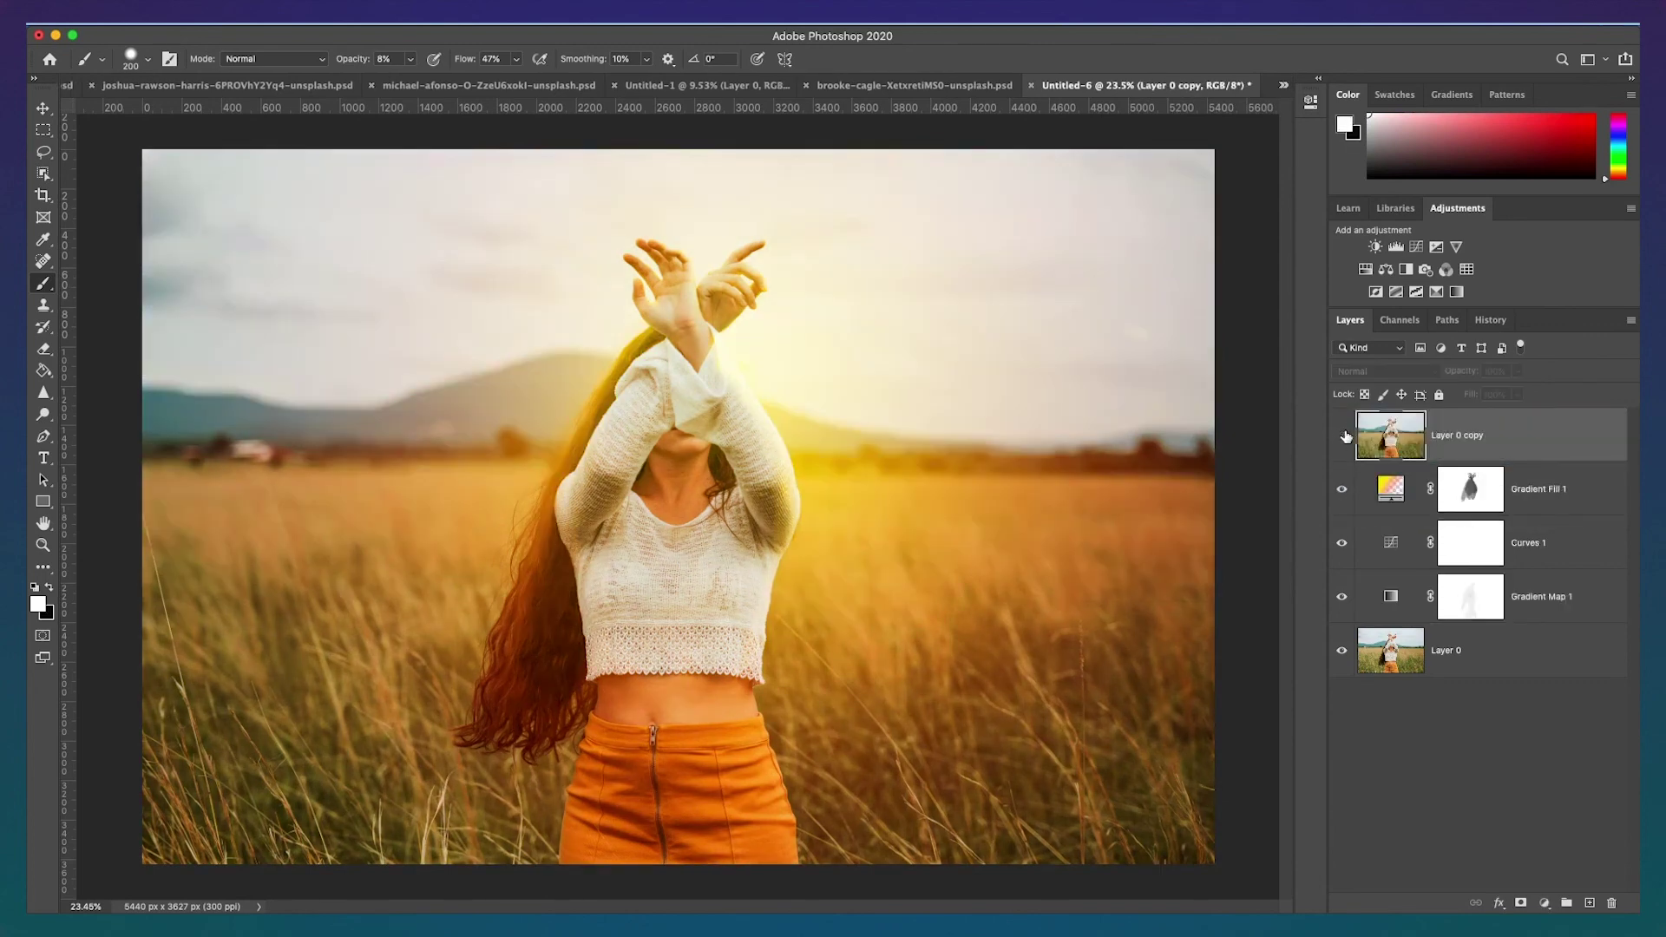